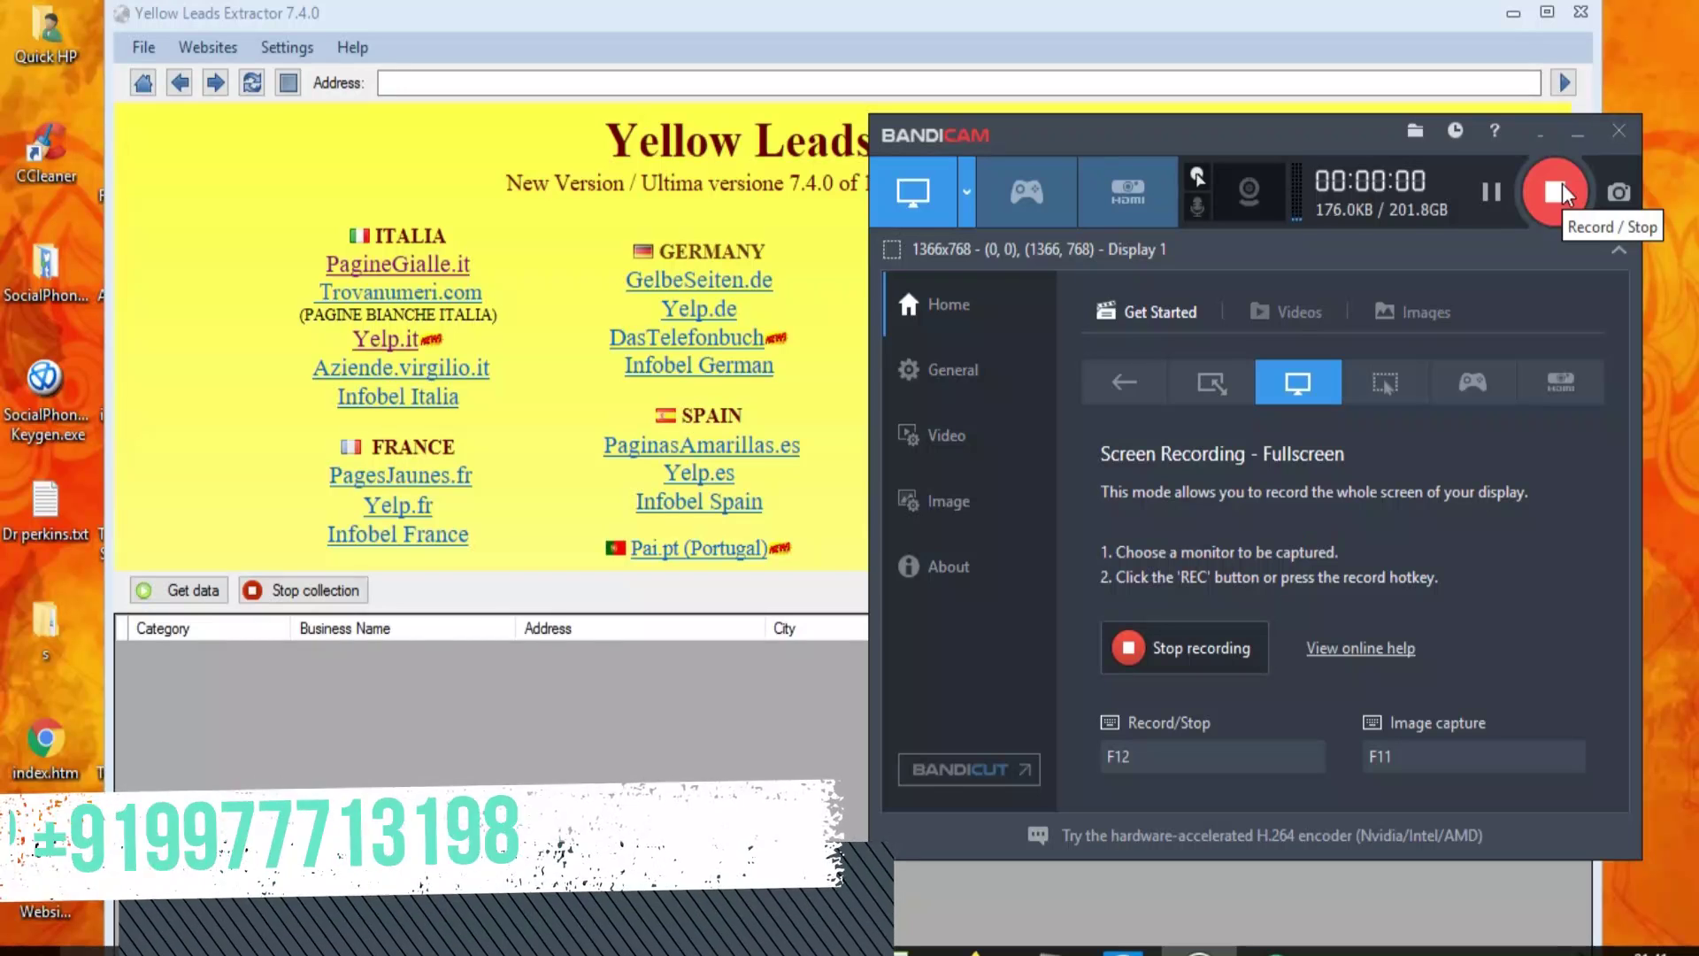
Step: Bring Yellow Leads Extractor to the front and highlight its title and version line
left_click(1158, 27)
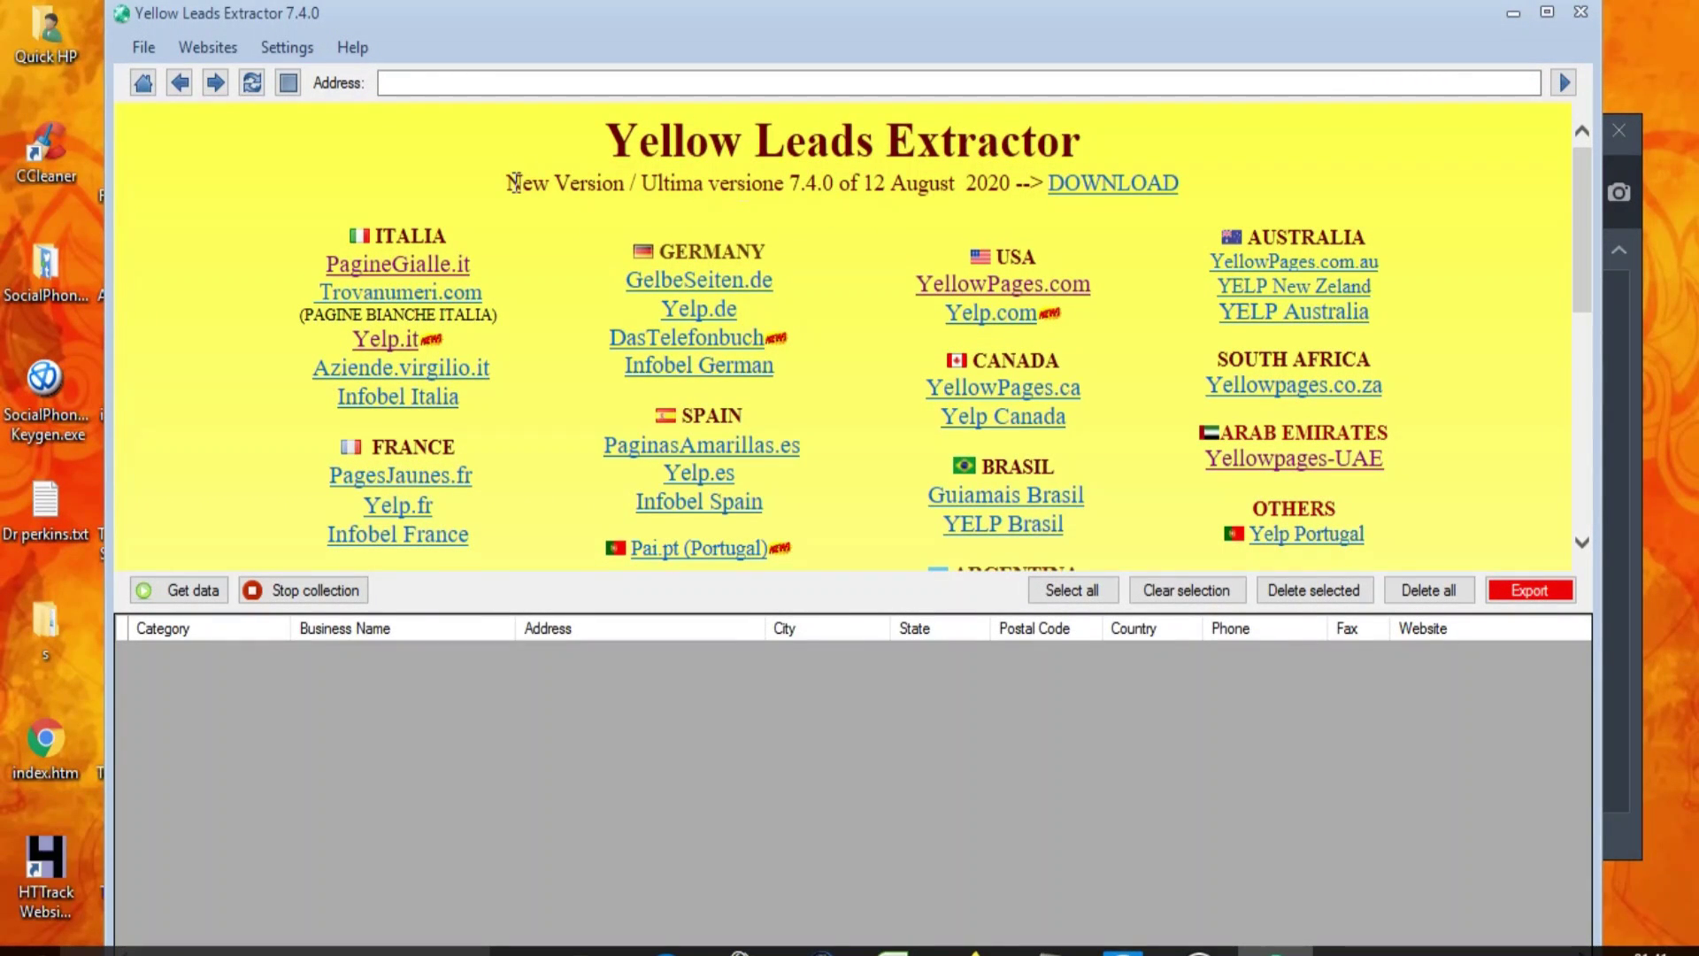
double_click(1033, 152)
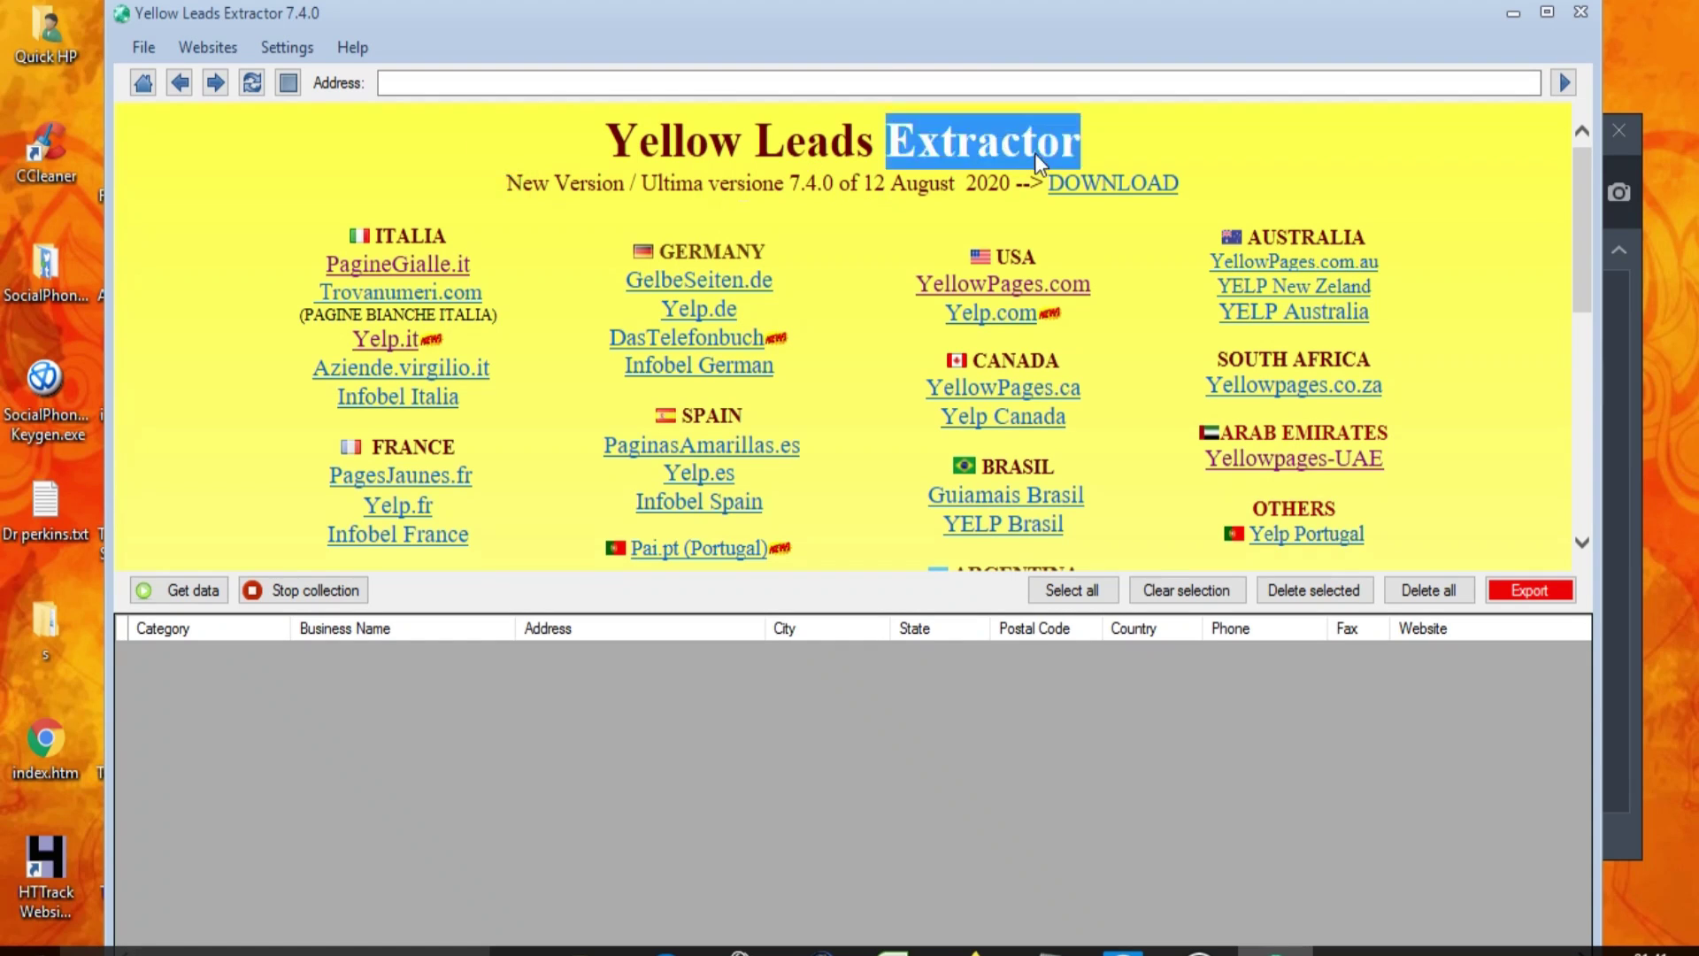
left_click_drag(1035, 153, 1081, 150)
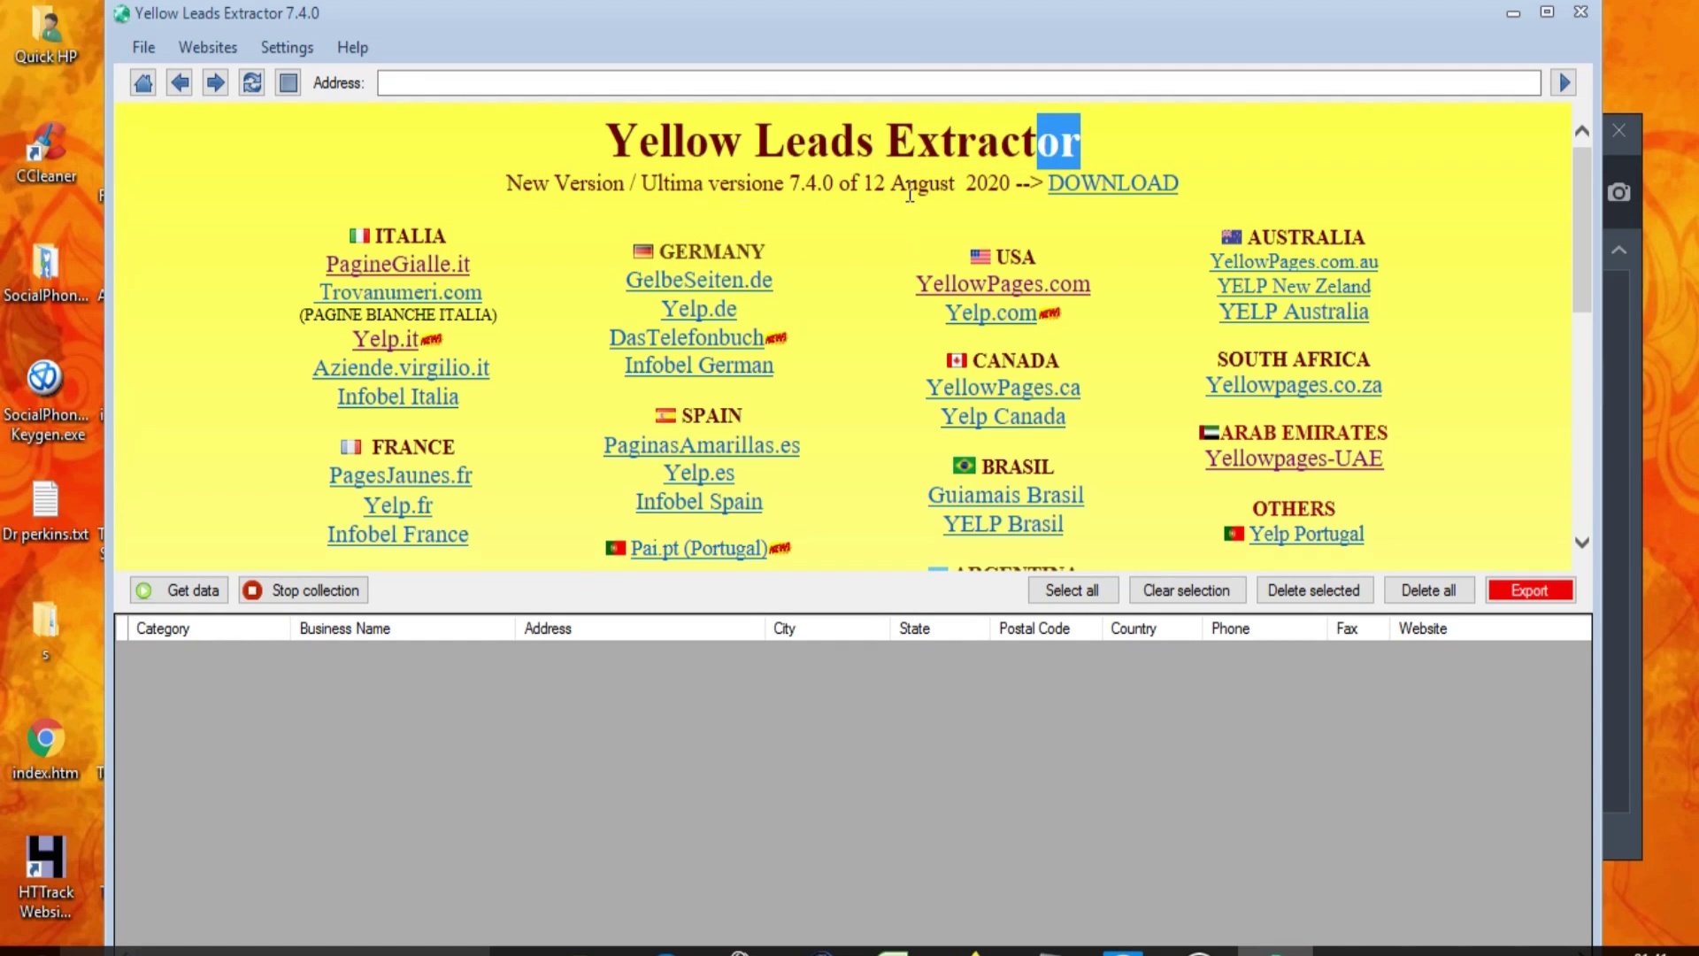
left_click_drag(1014, 187, 759, 196)
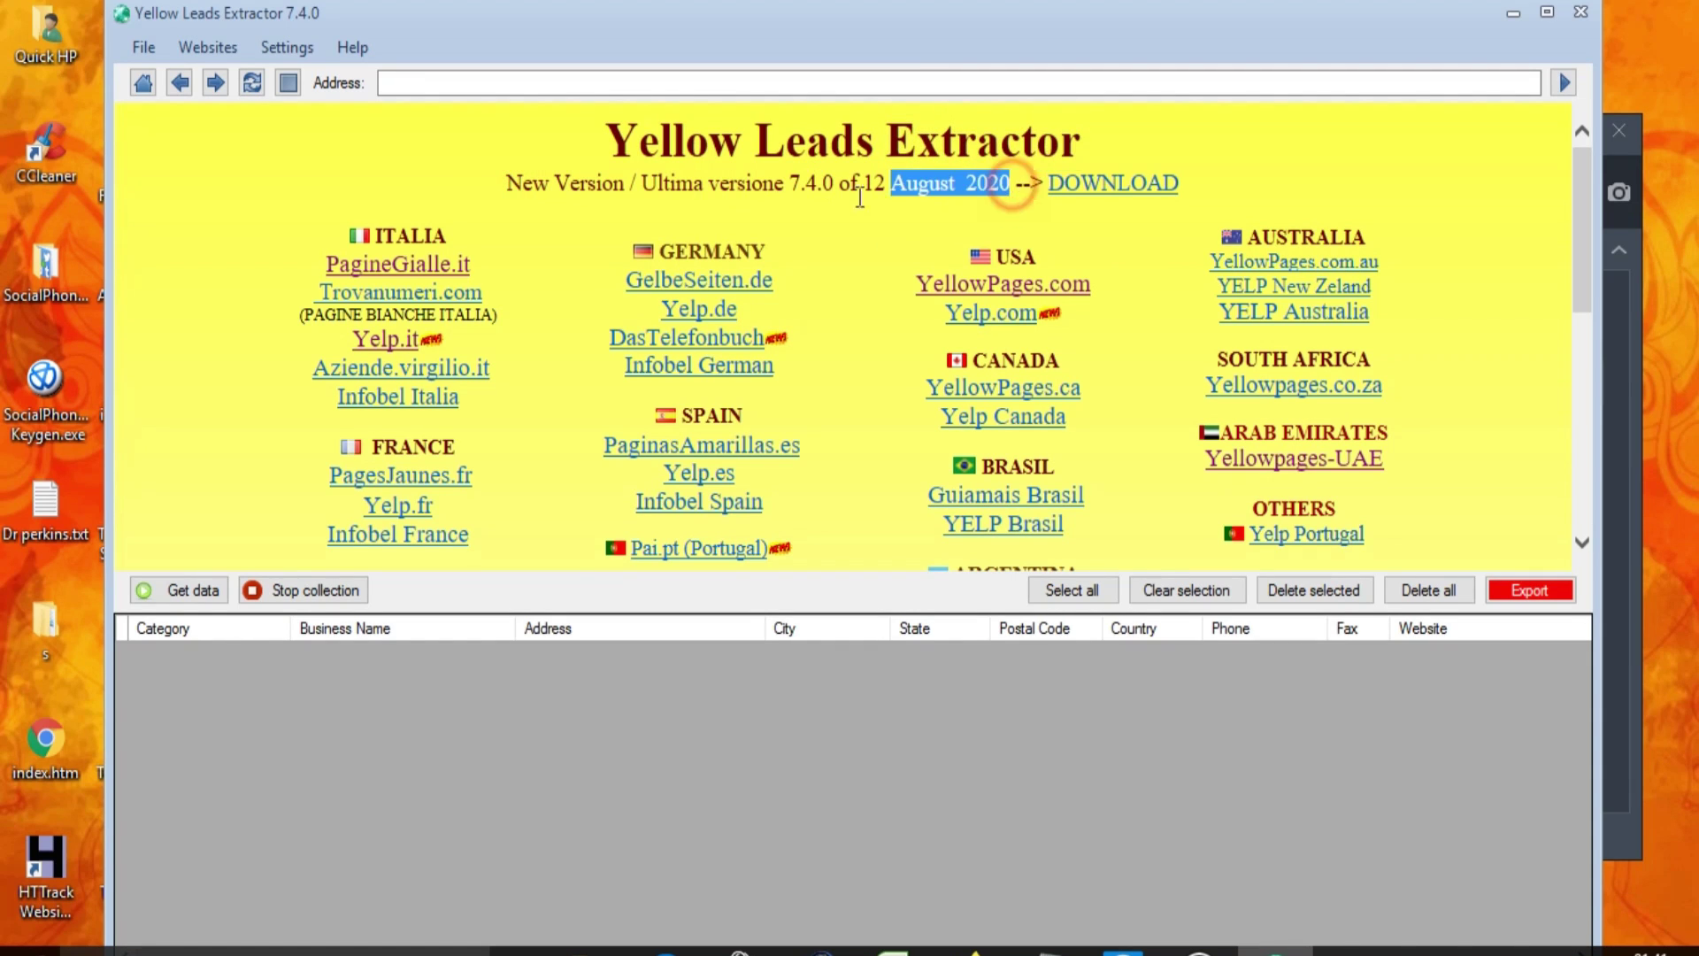
Step: Point out the YellowPages.com and Yelp.com sources listed under USA
left_click(1041, 300)
left_click(1007, 321)
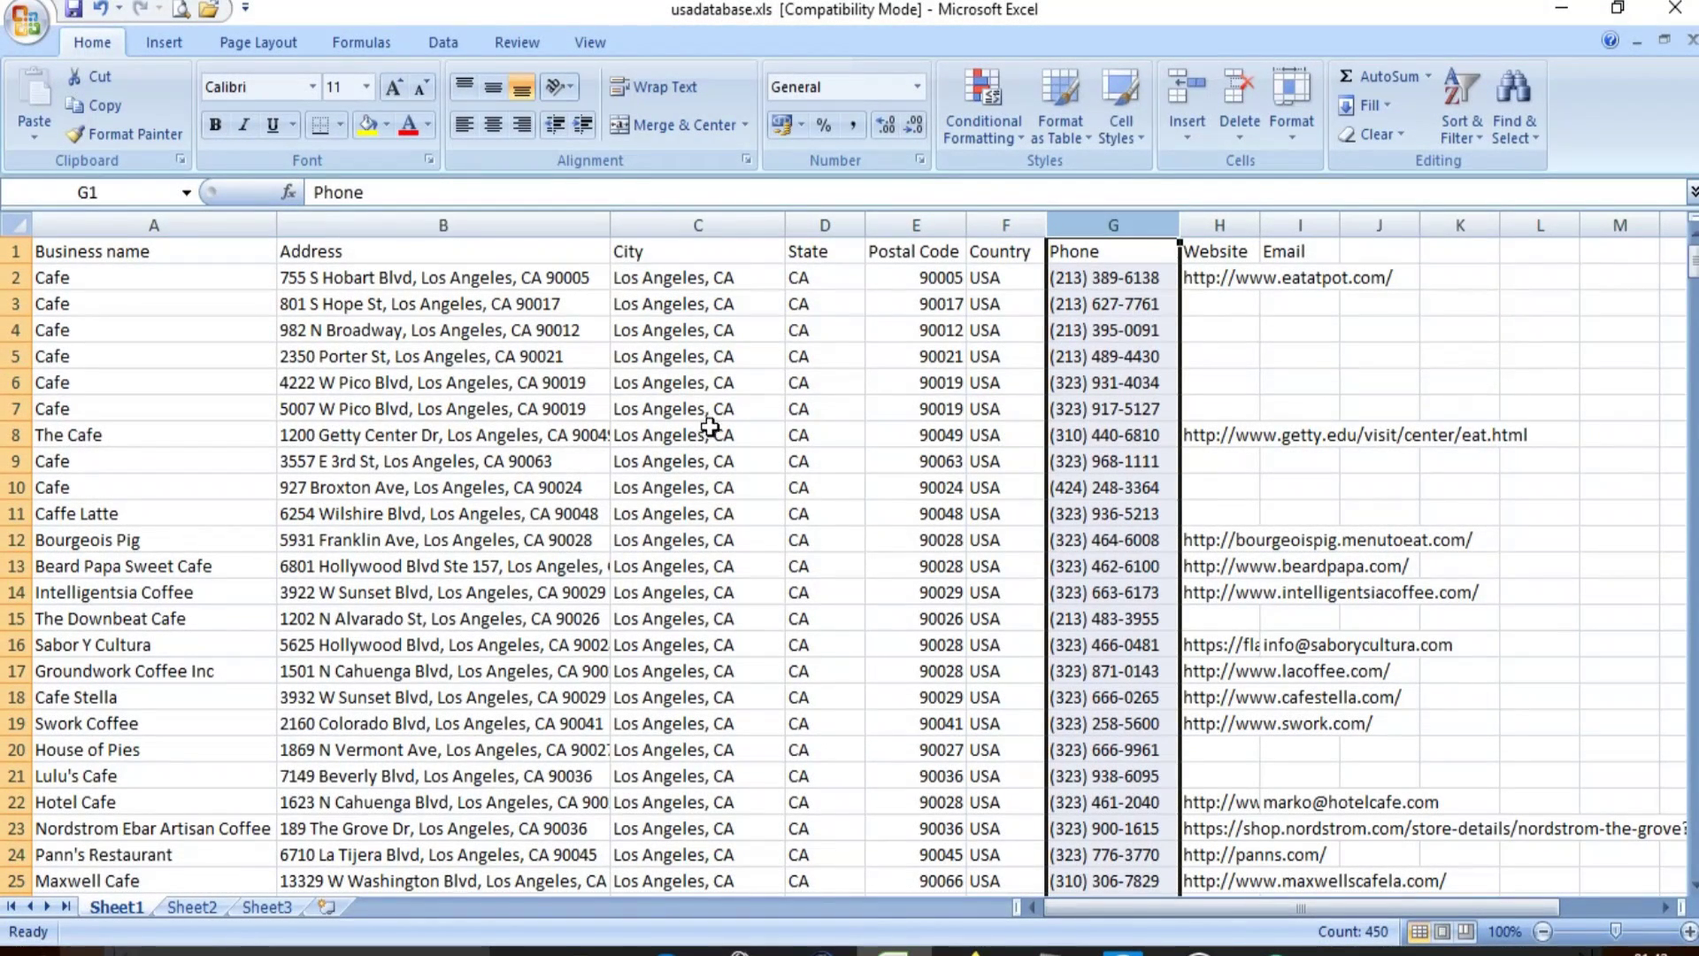
Step: Widen the Email and Website columns of the Los Angeles cafe sheet so full entries show
left_click(341, 278)
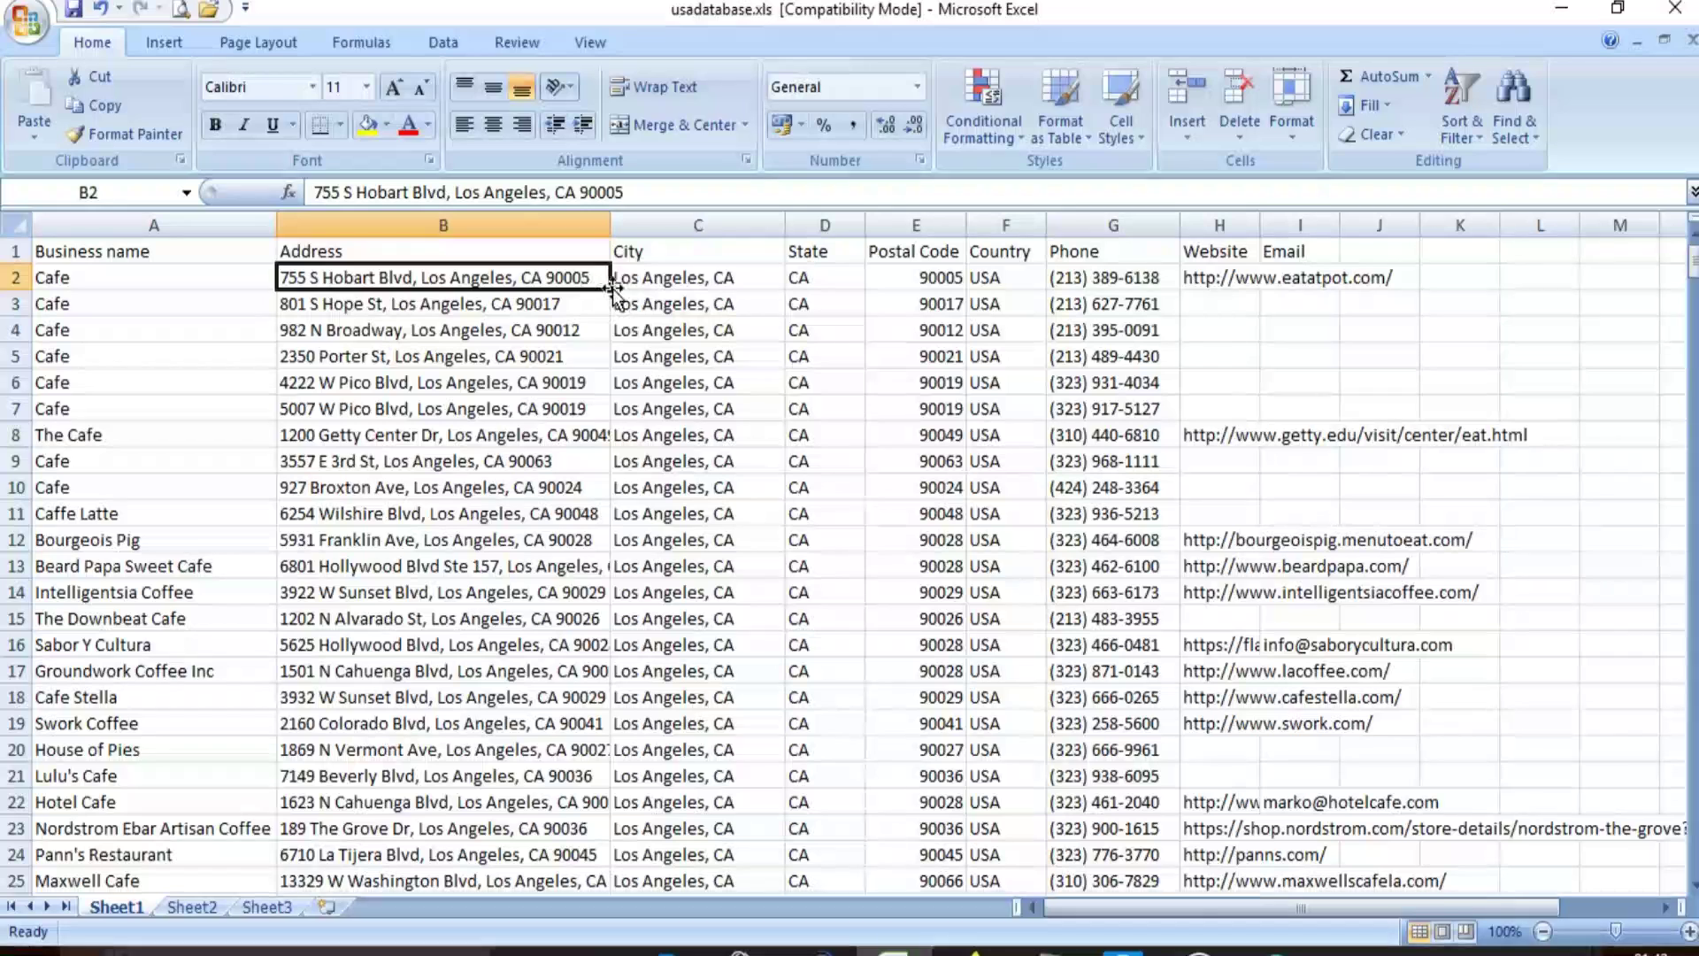
left_click(1122, 226)
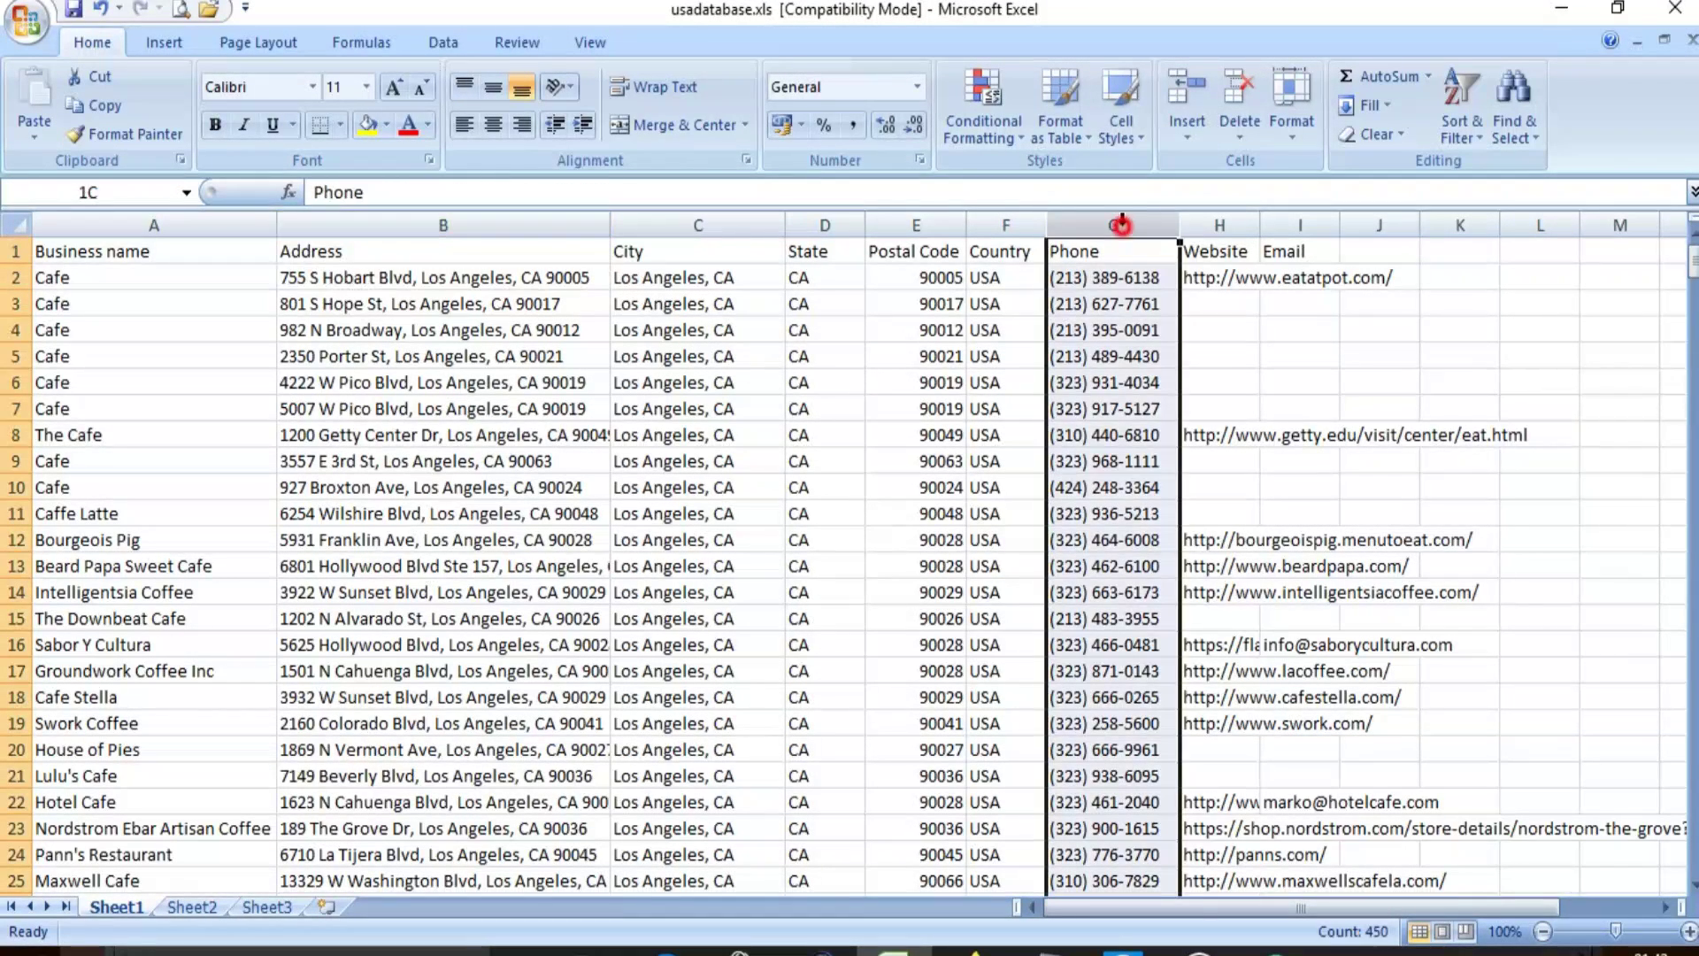
left_click(1321, 229)
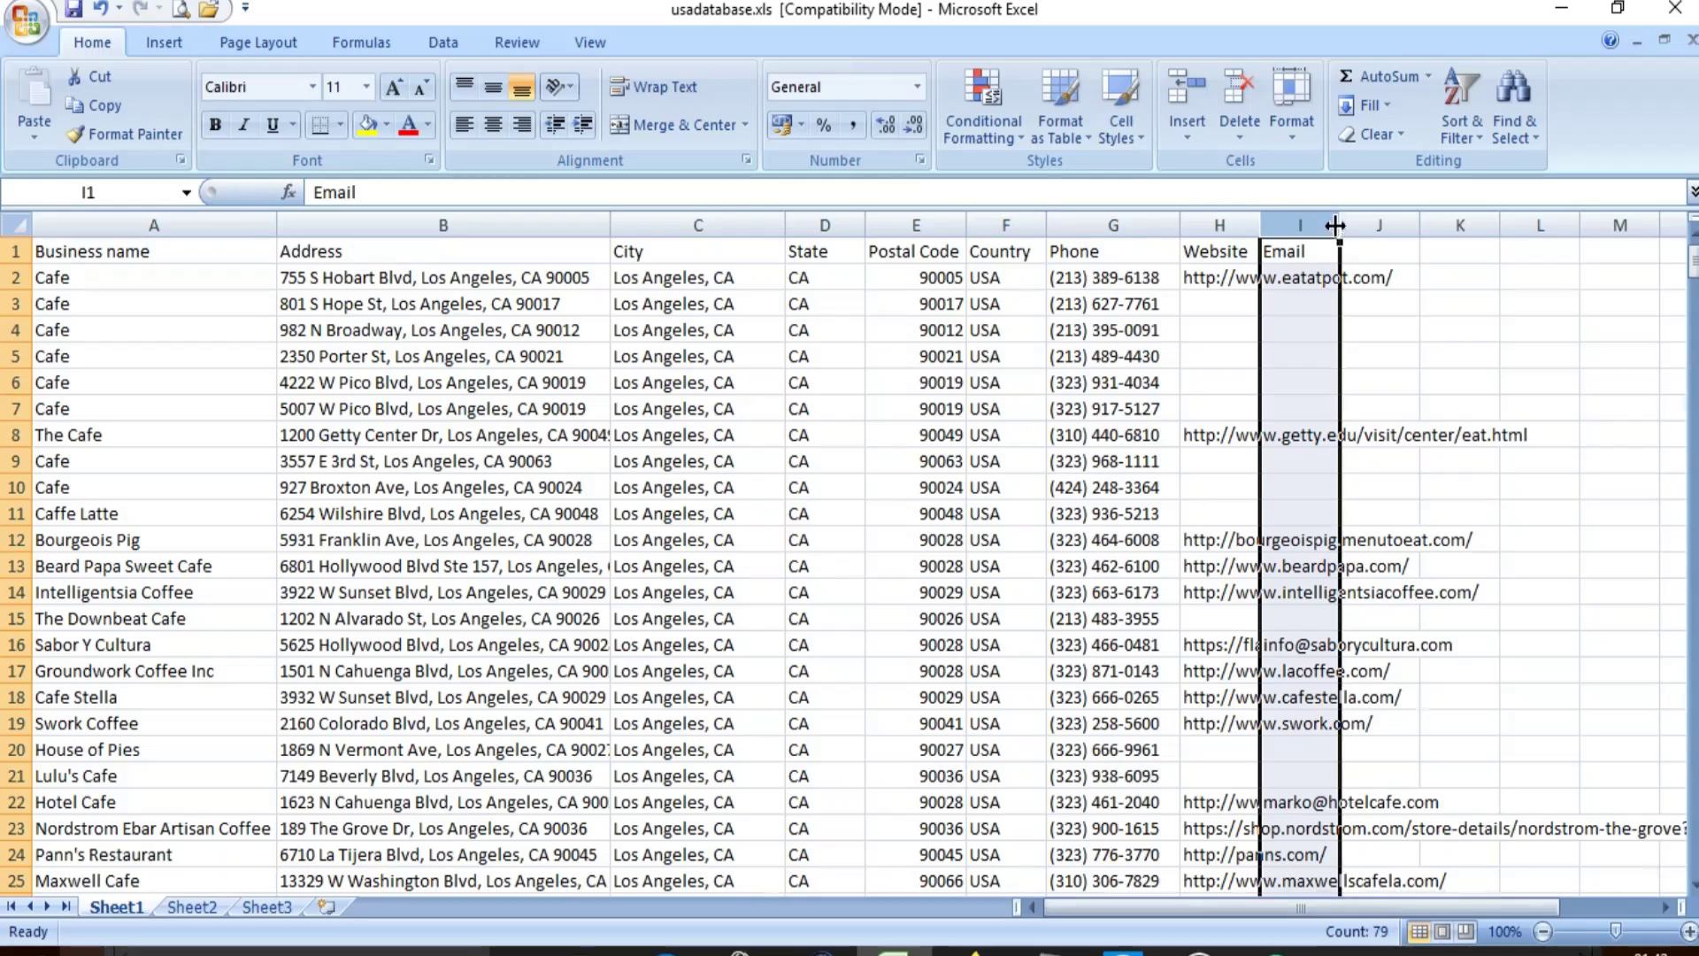
left_click_drag(1338, 225, 1528, 216)
left_click(1235, 244)
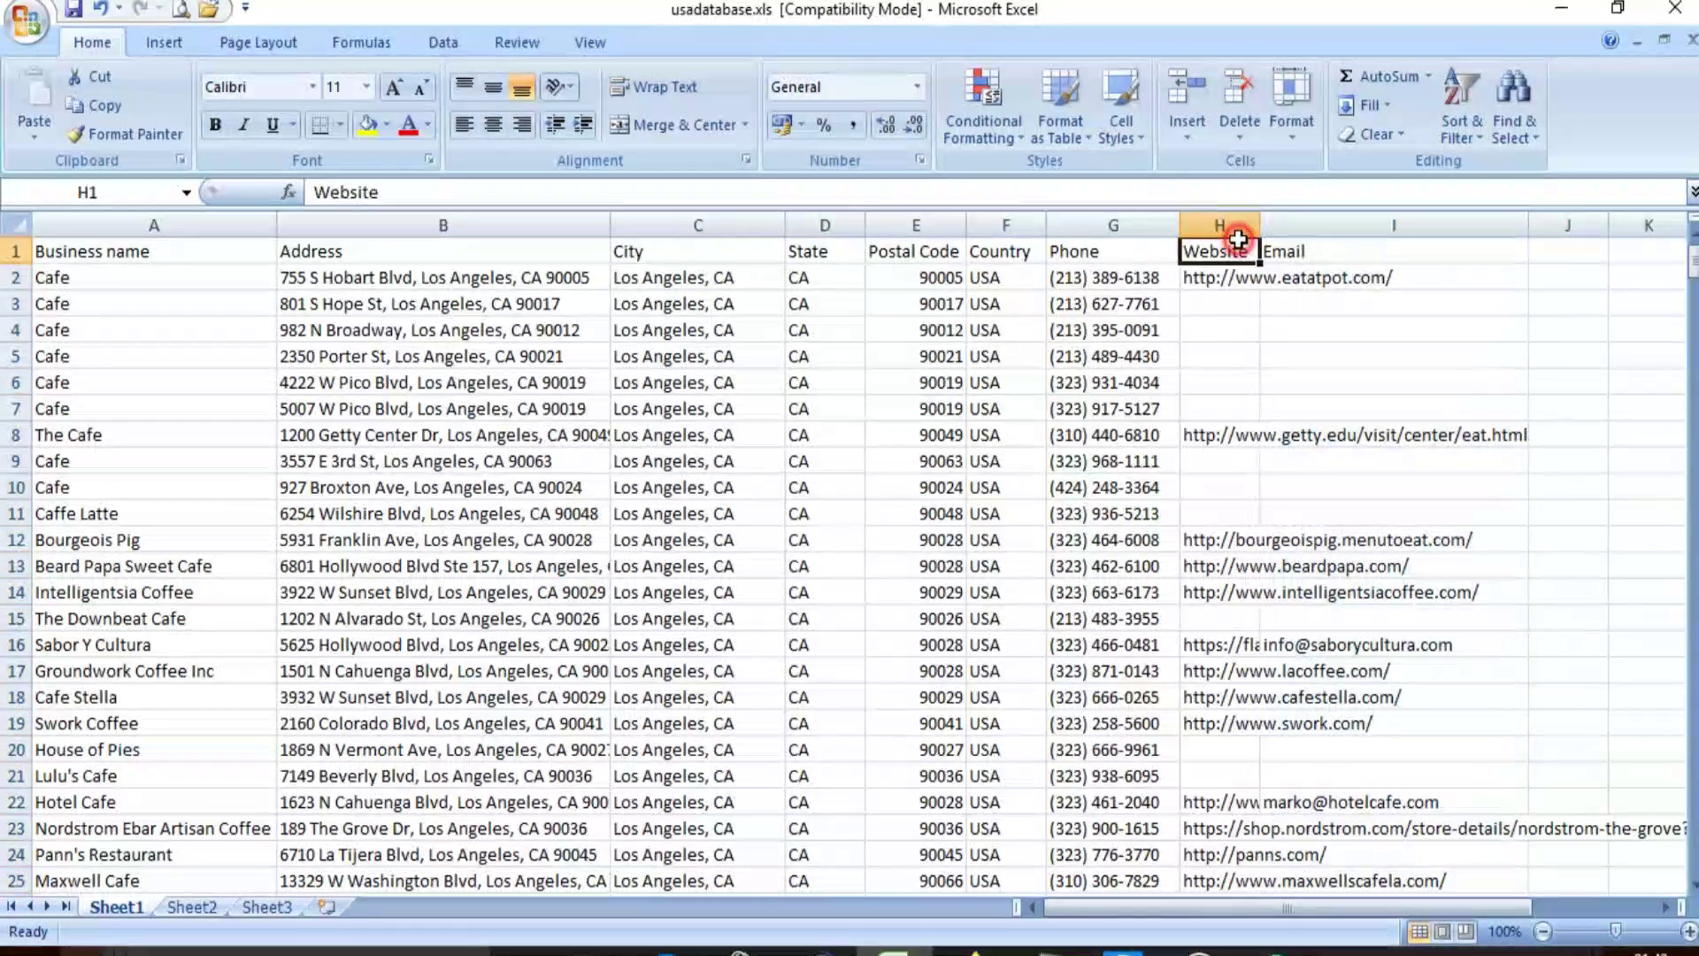
left_click(1237, 217)
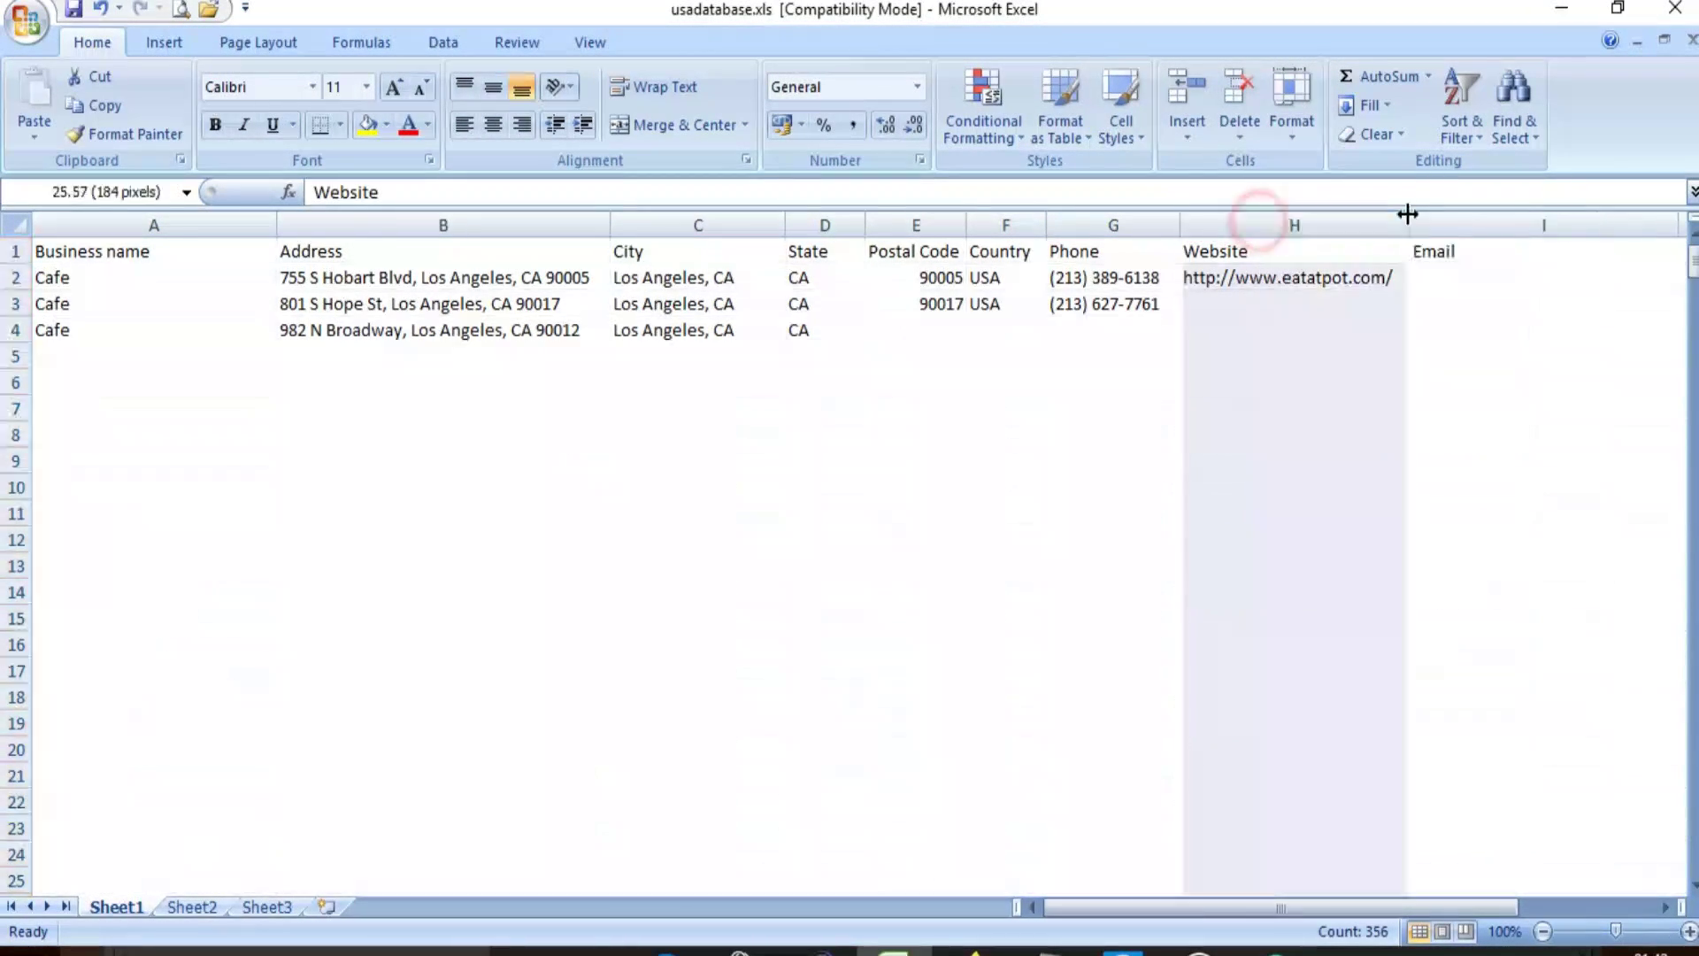
left_click_drag(1261, 222, 1415, 235)
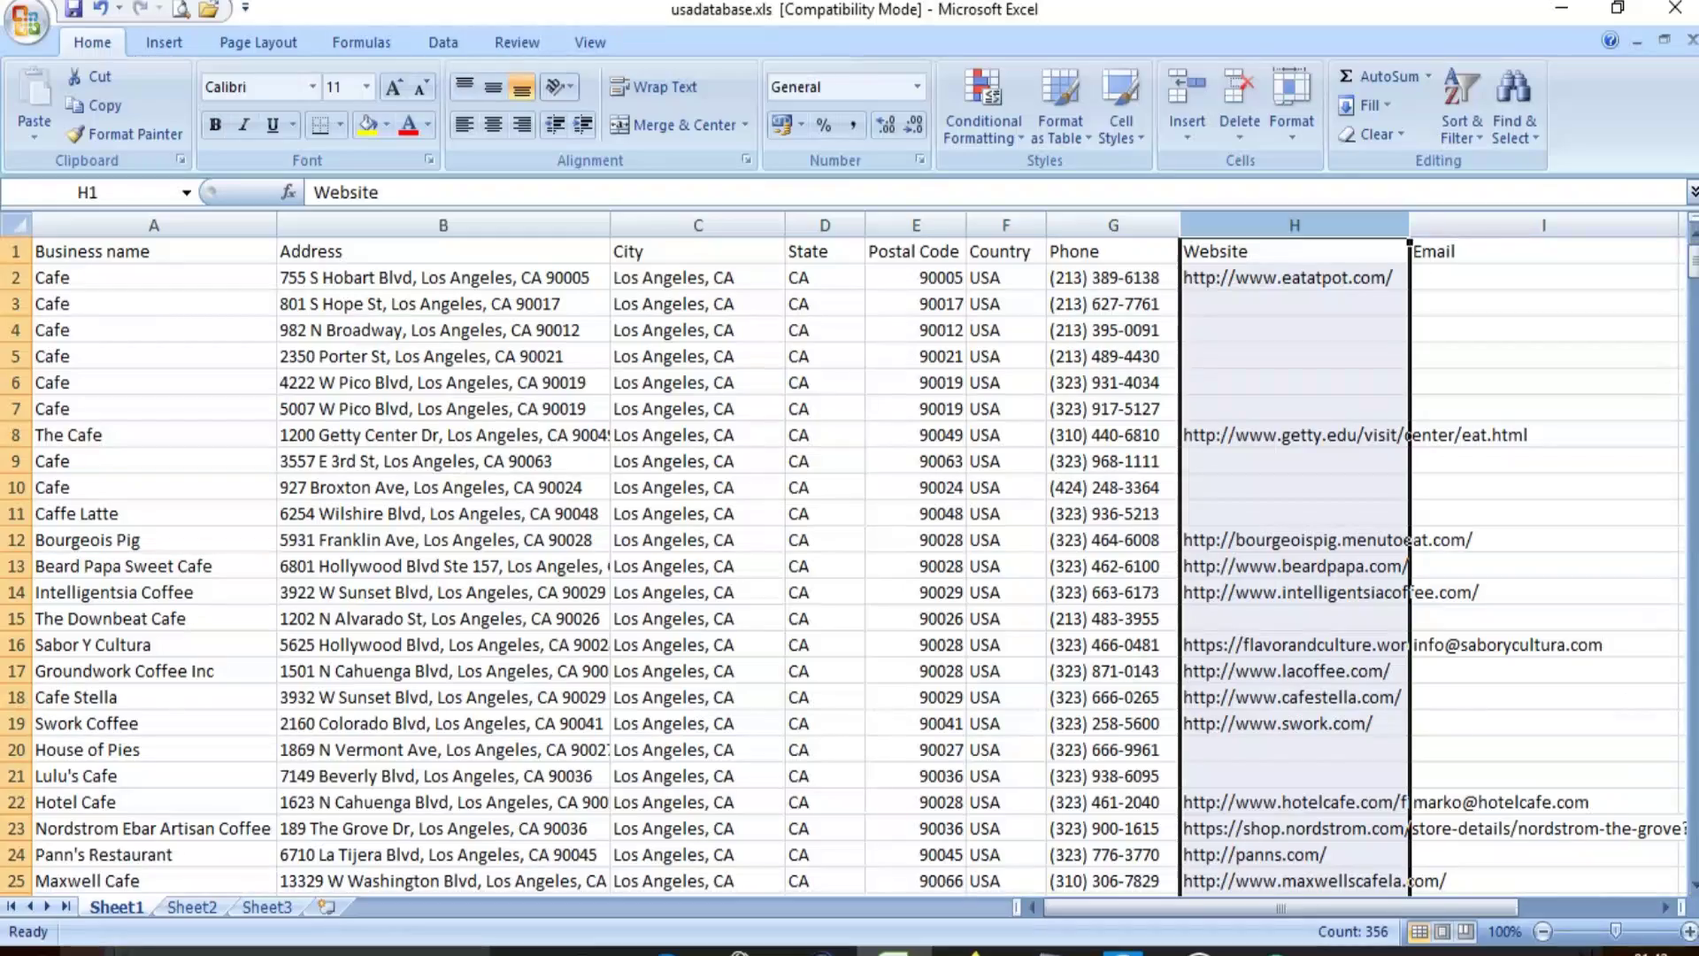
Step: Review the Postal Code and Business name columns down to the last listing, Caffe Figura
left_click_drag(1691, 260, 1684, 310)
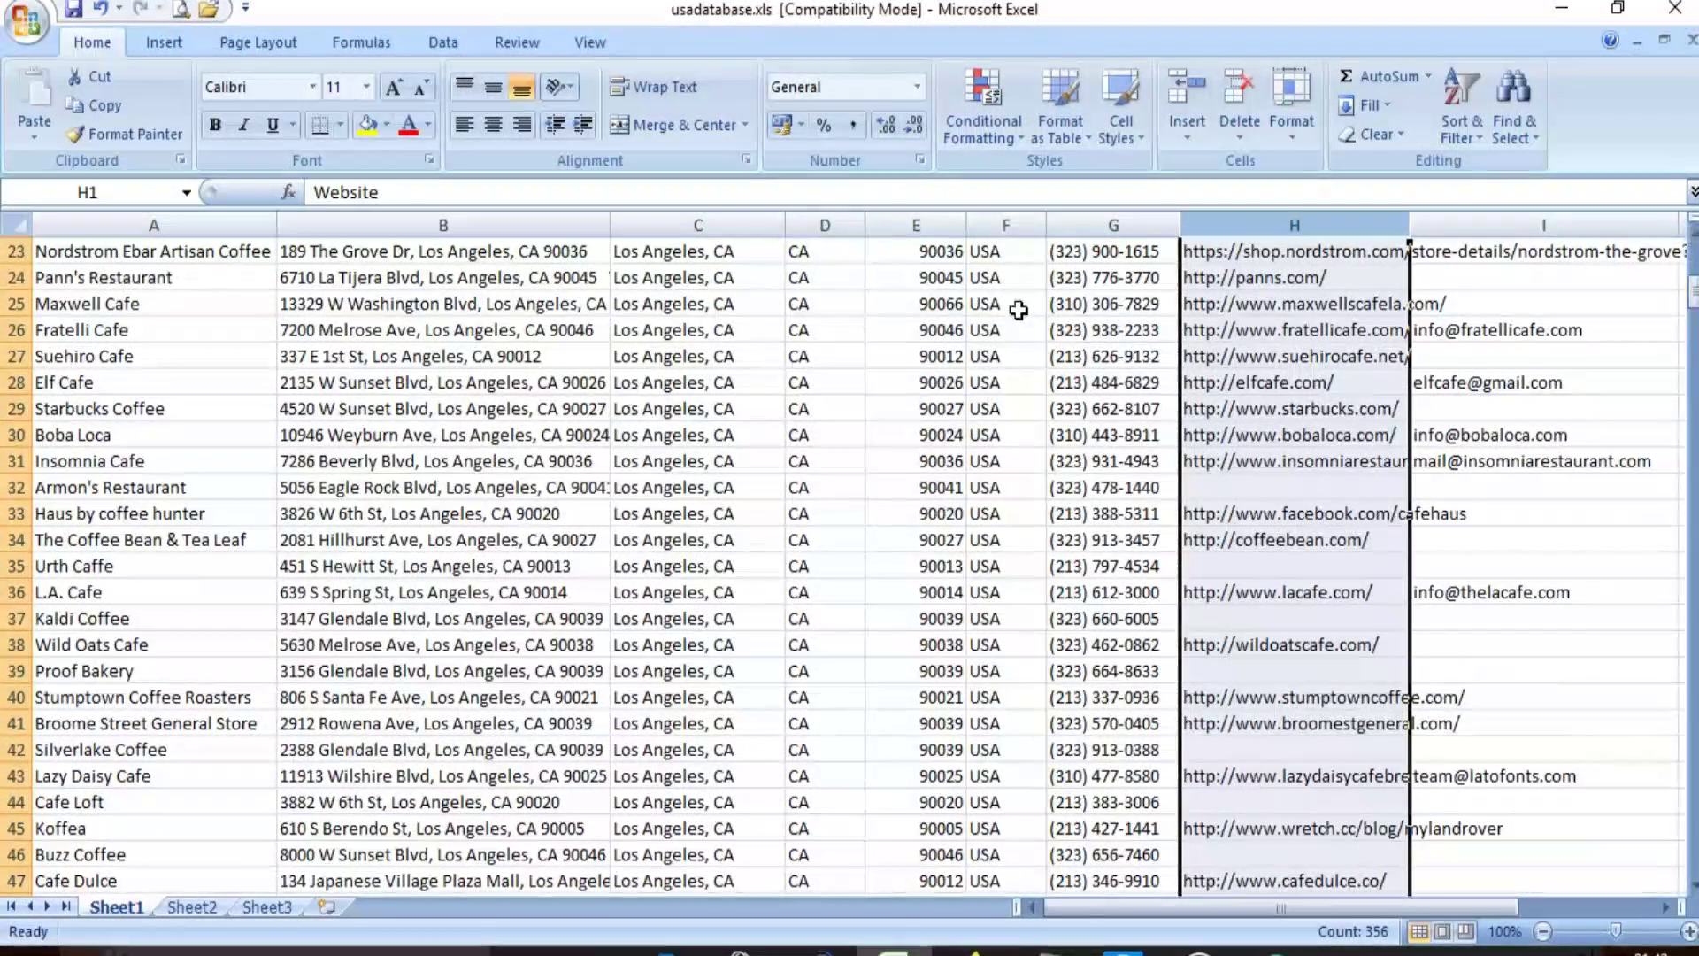
left_click_drag(1690, 291, 1689, 343)
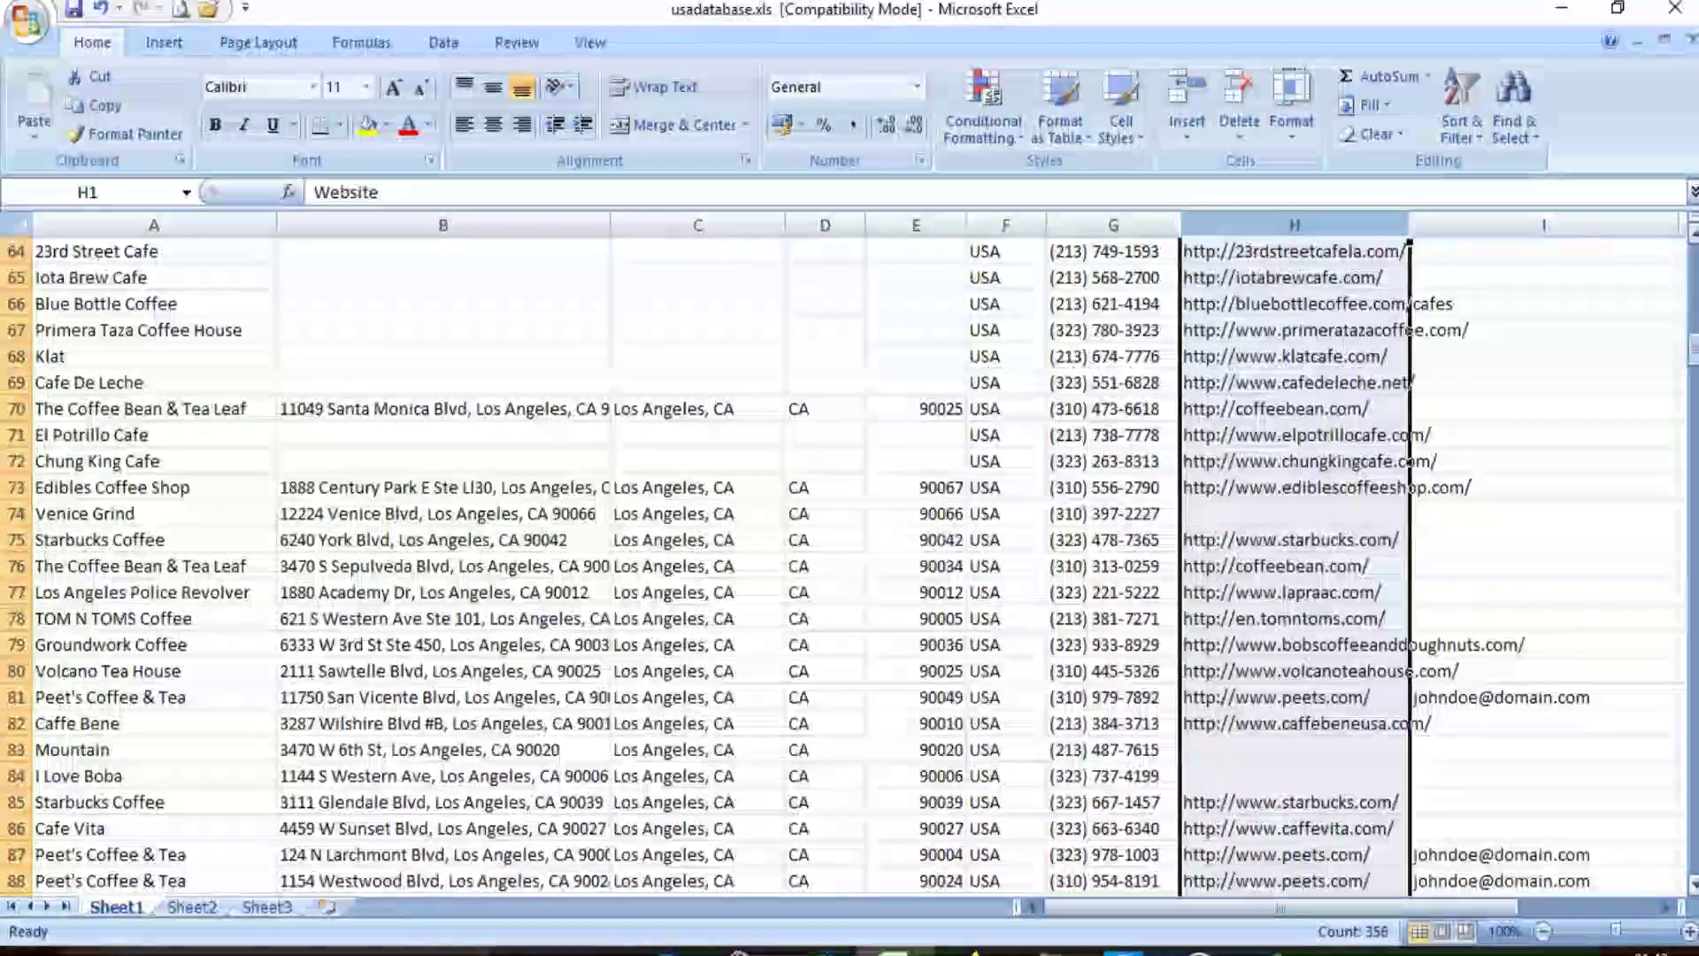
mouse_move(1690, 300)
left_mouse_down()
mouse_move(1690, 504)
mouse_move(1690, 488)
left_mouse_up()
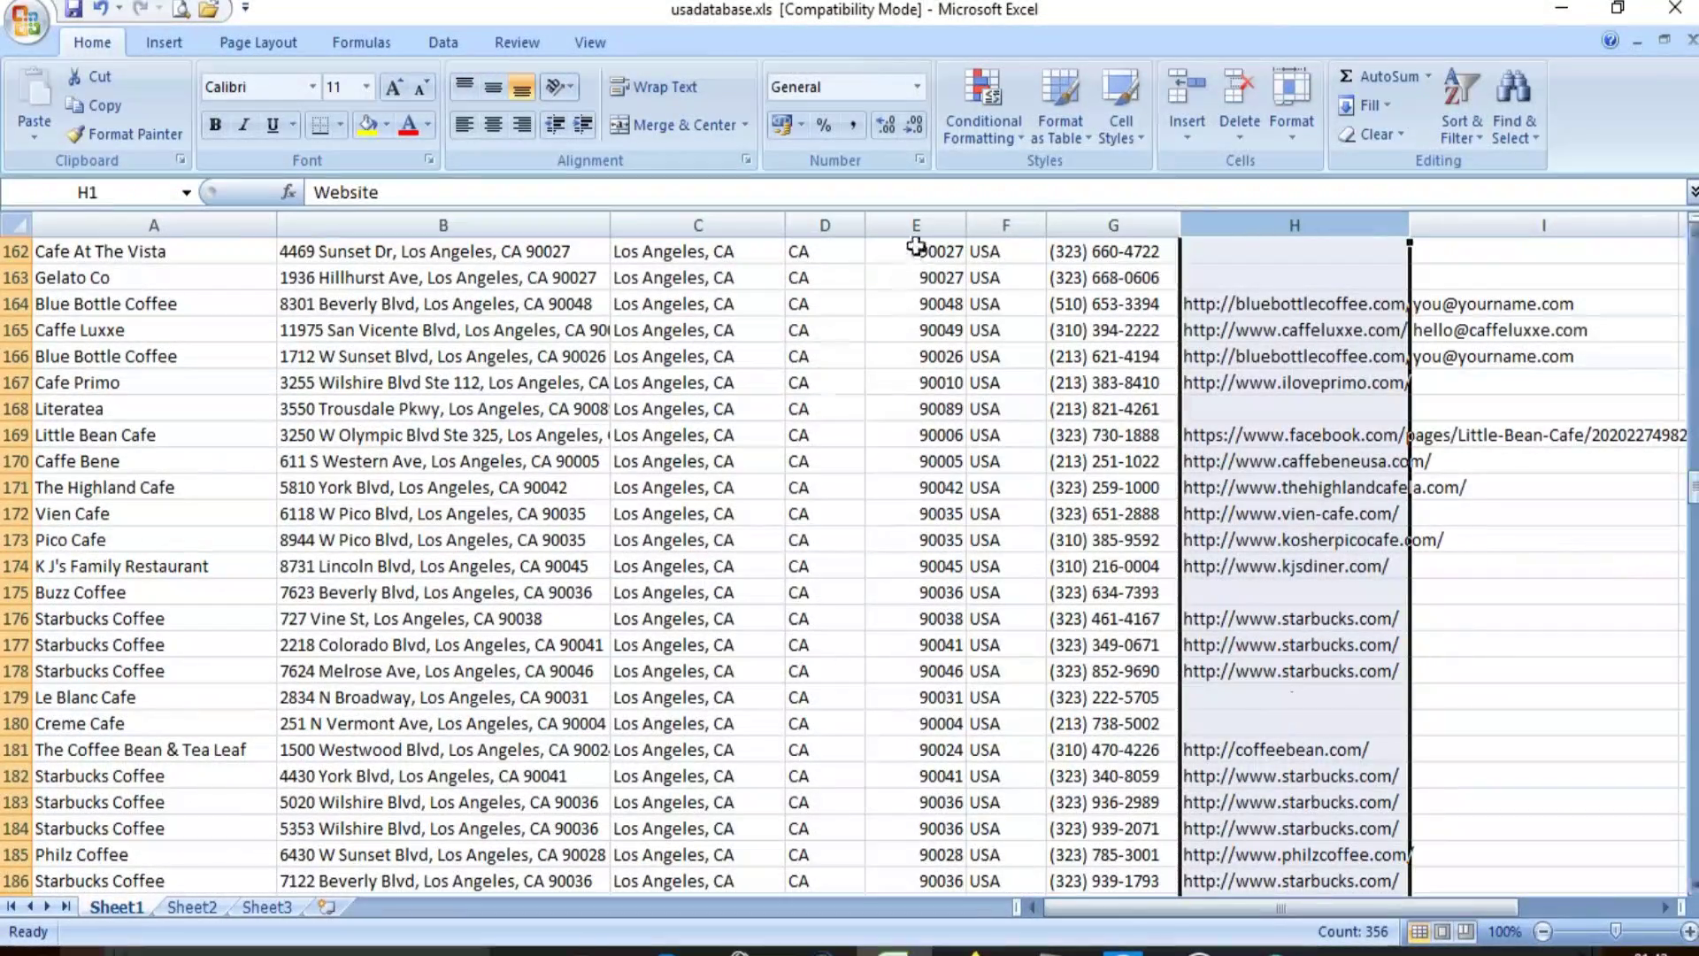
left_click(914, 225)
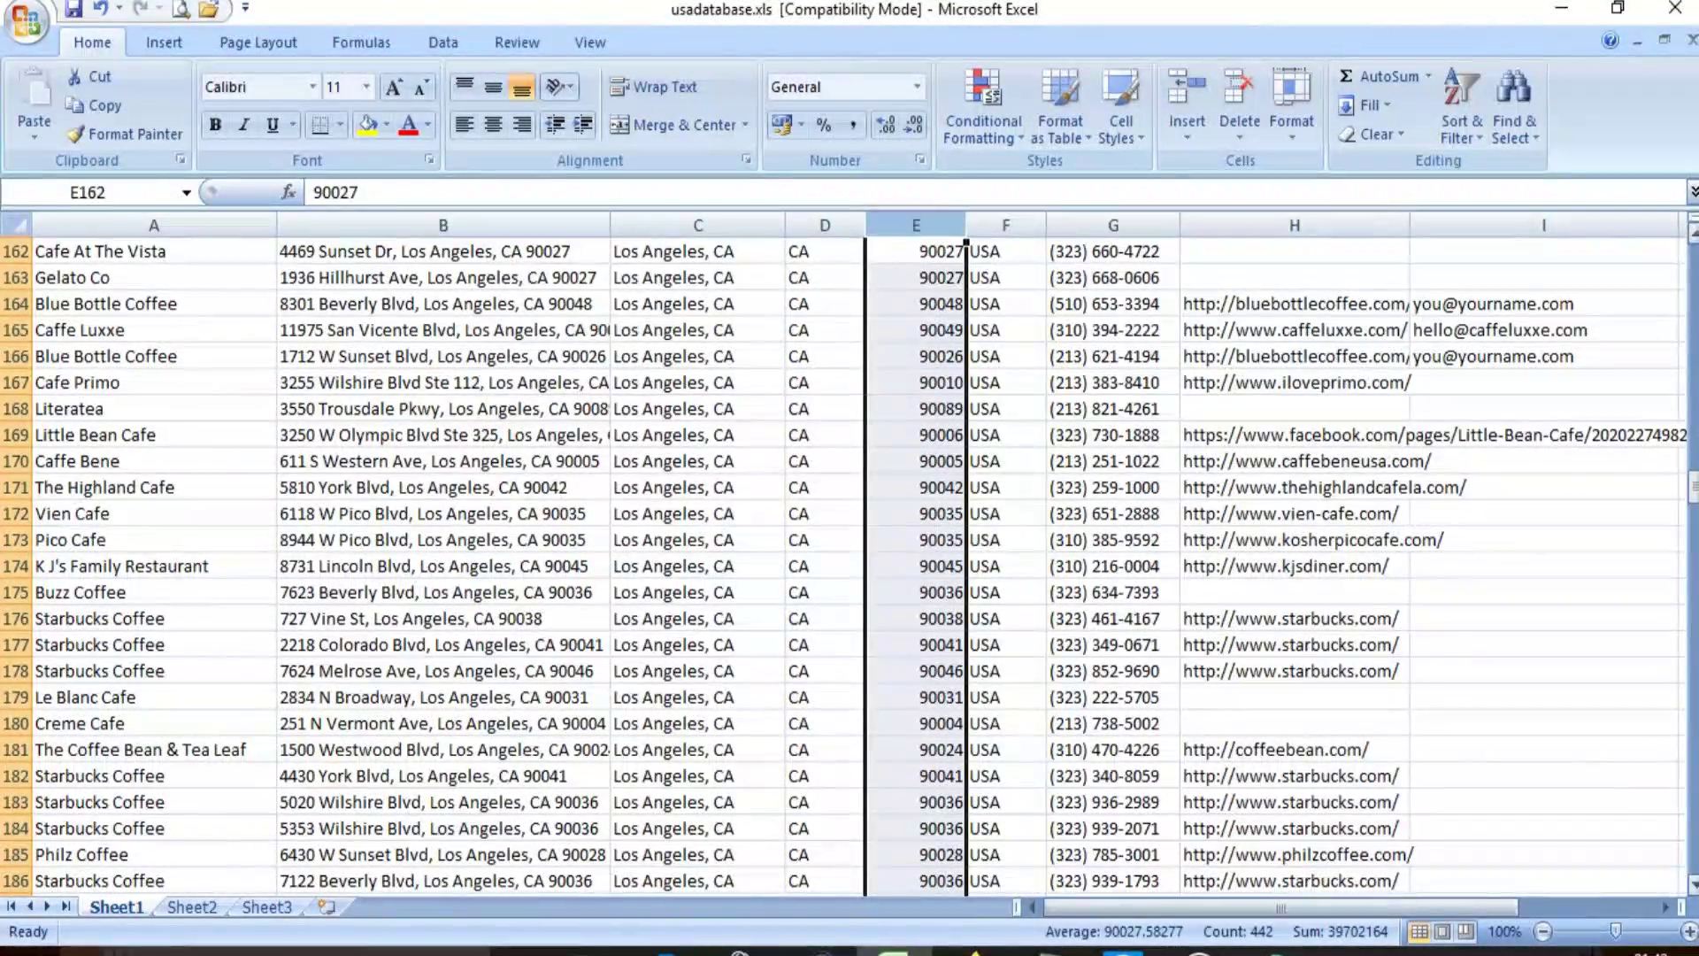
left_click_drag(1691, 488, 1693, 525)
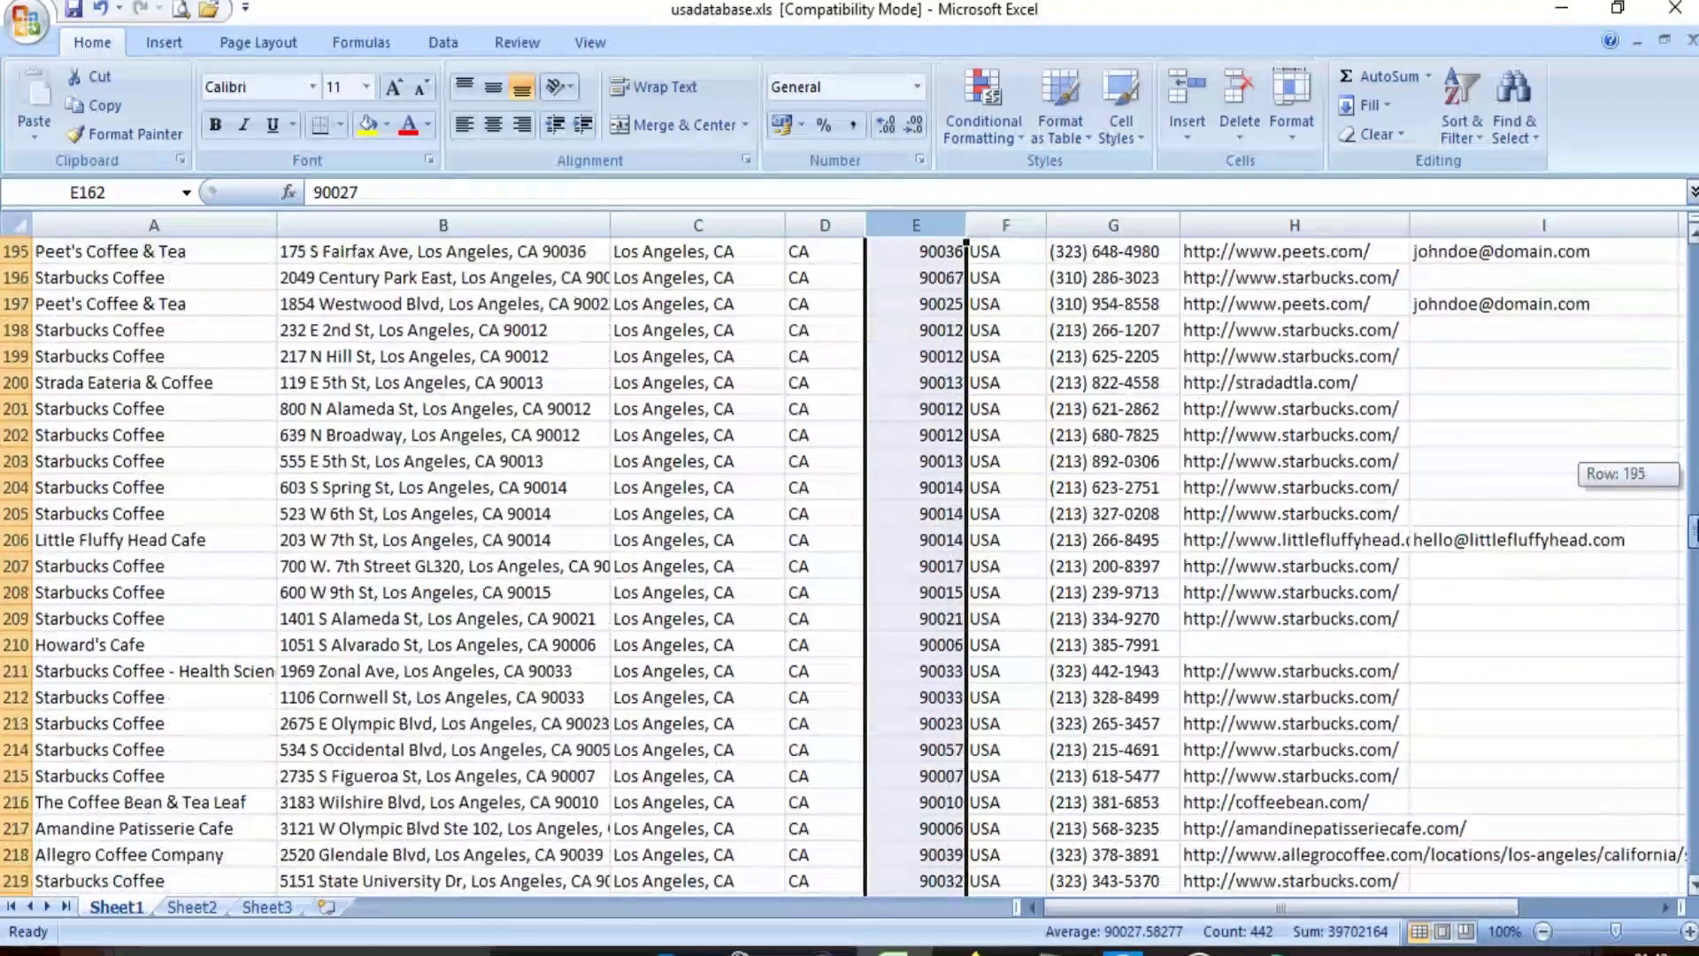
left_click_drag(1693, 525, 1693, 531)
left_click(200, 225)
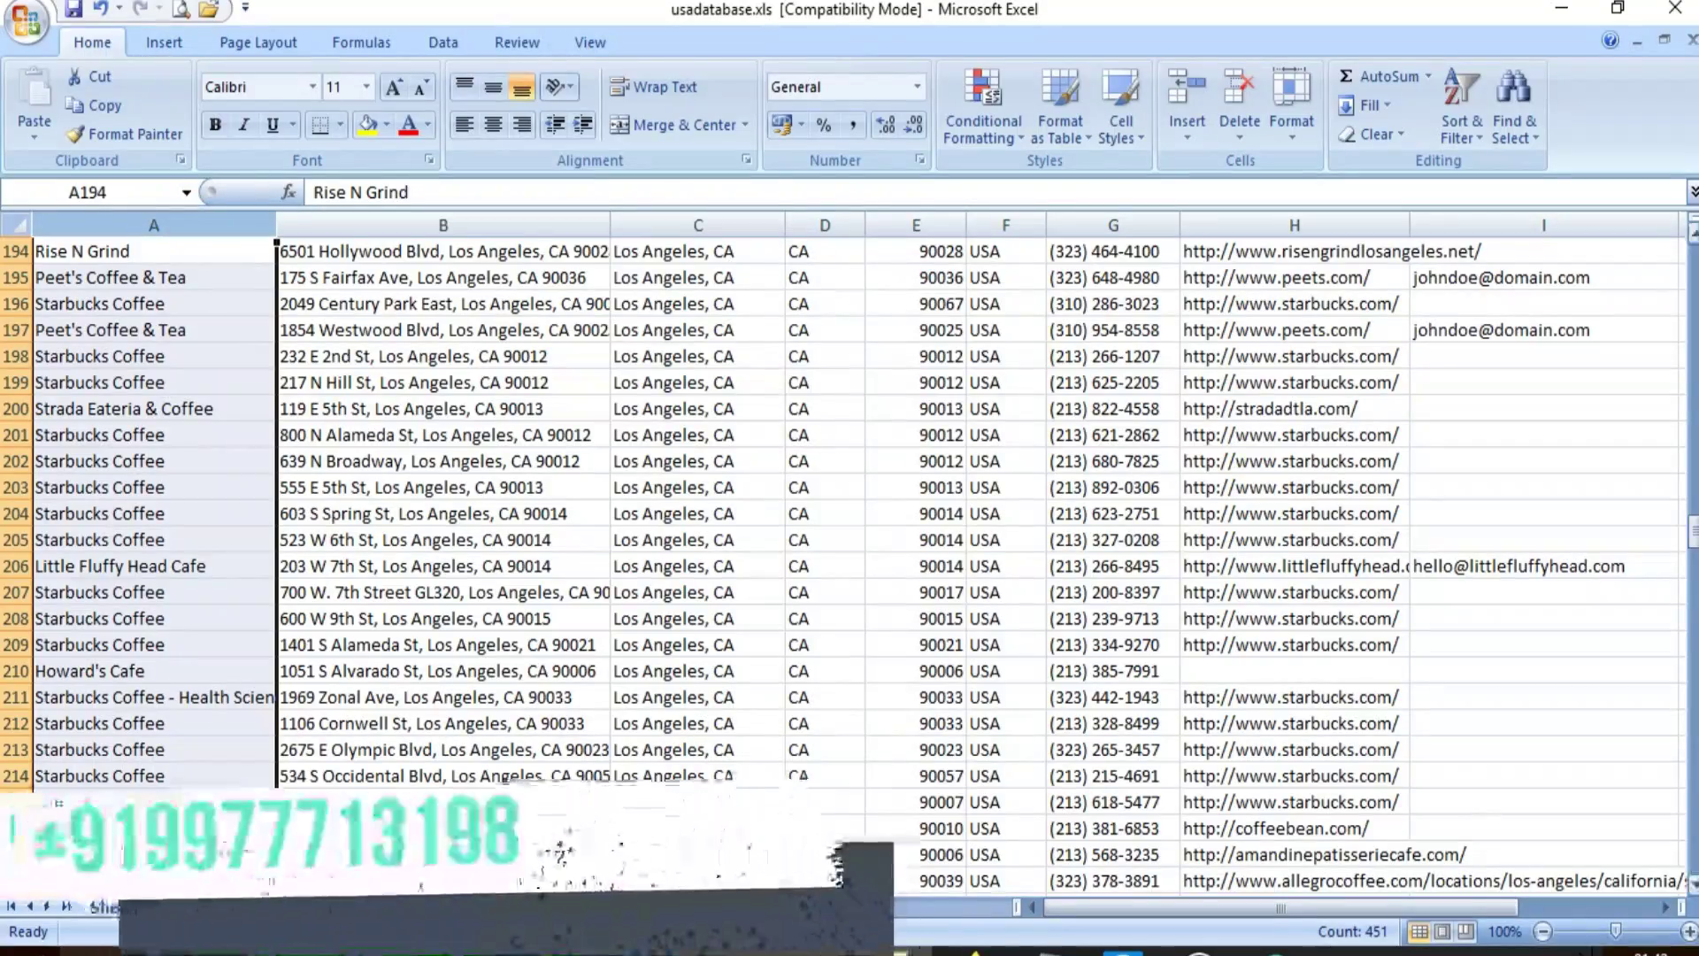
left_click_drag(1692, 531, 1693, 791)
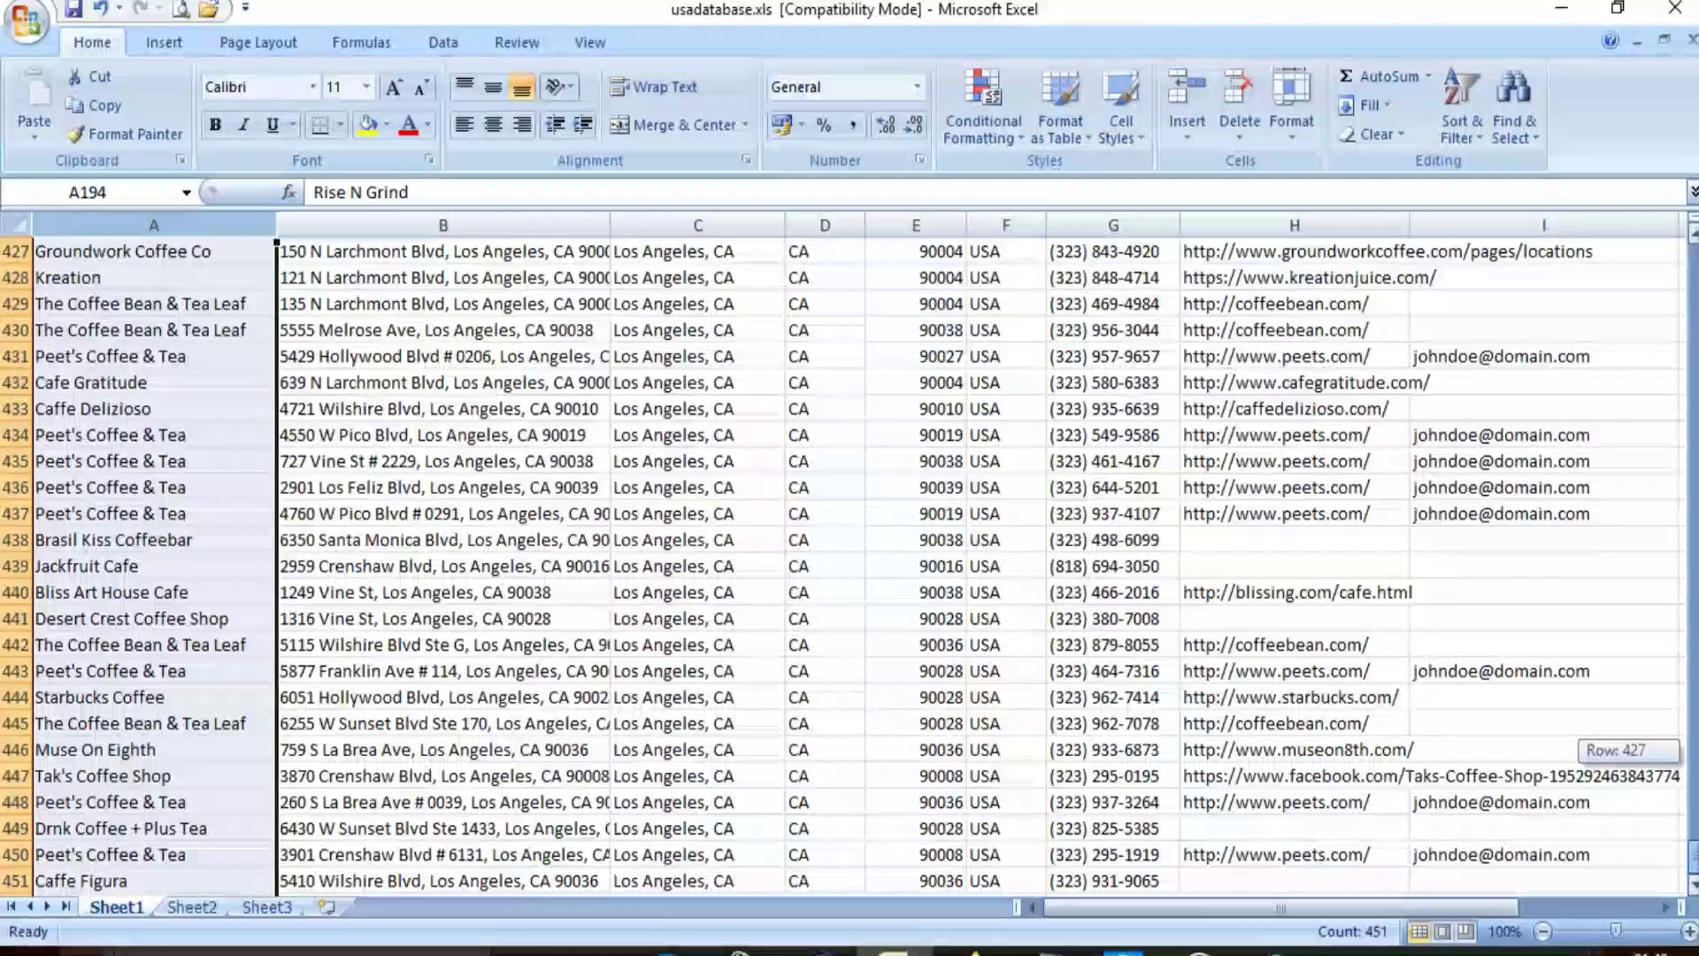
left_click_drag(1693, 792, 1692, 858)
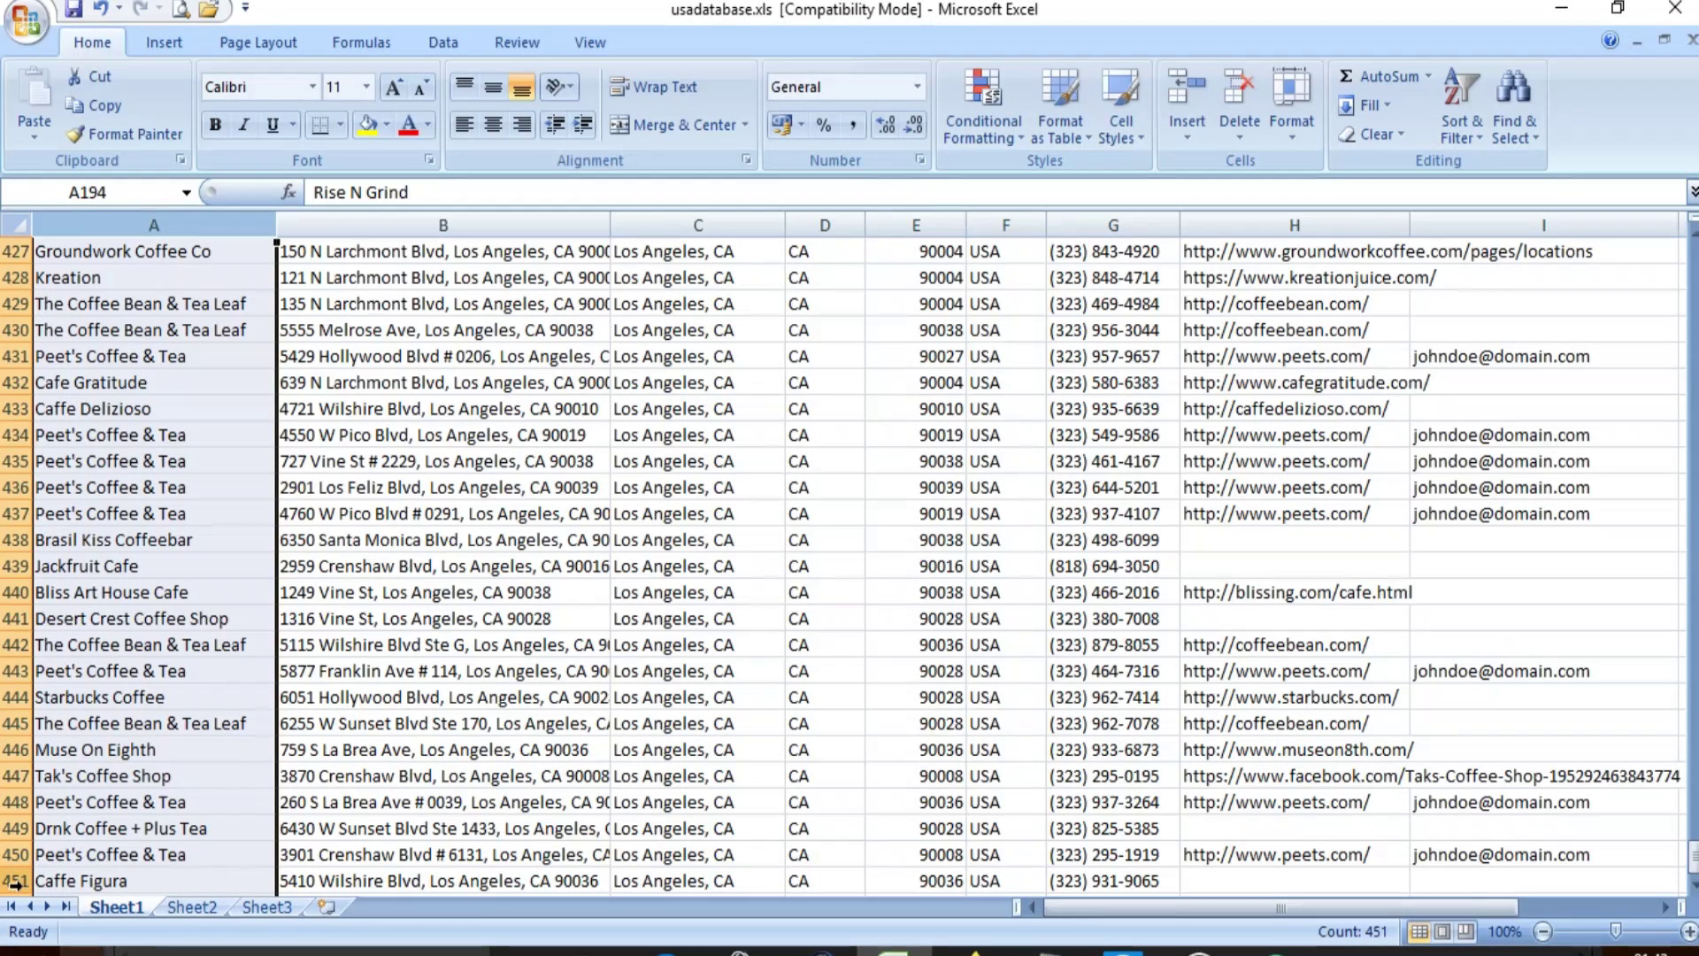
left_click(264, 878)
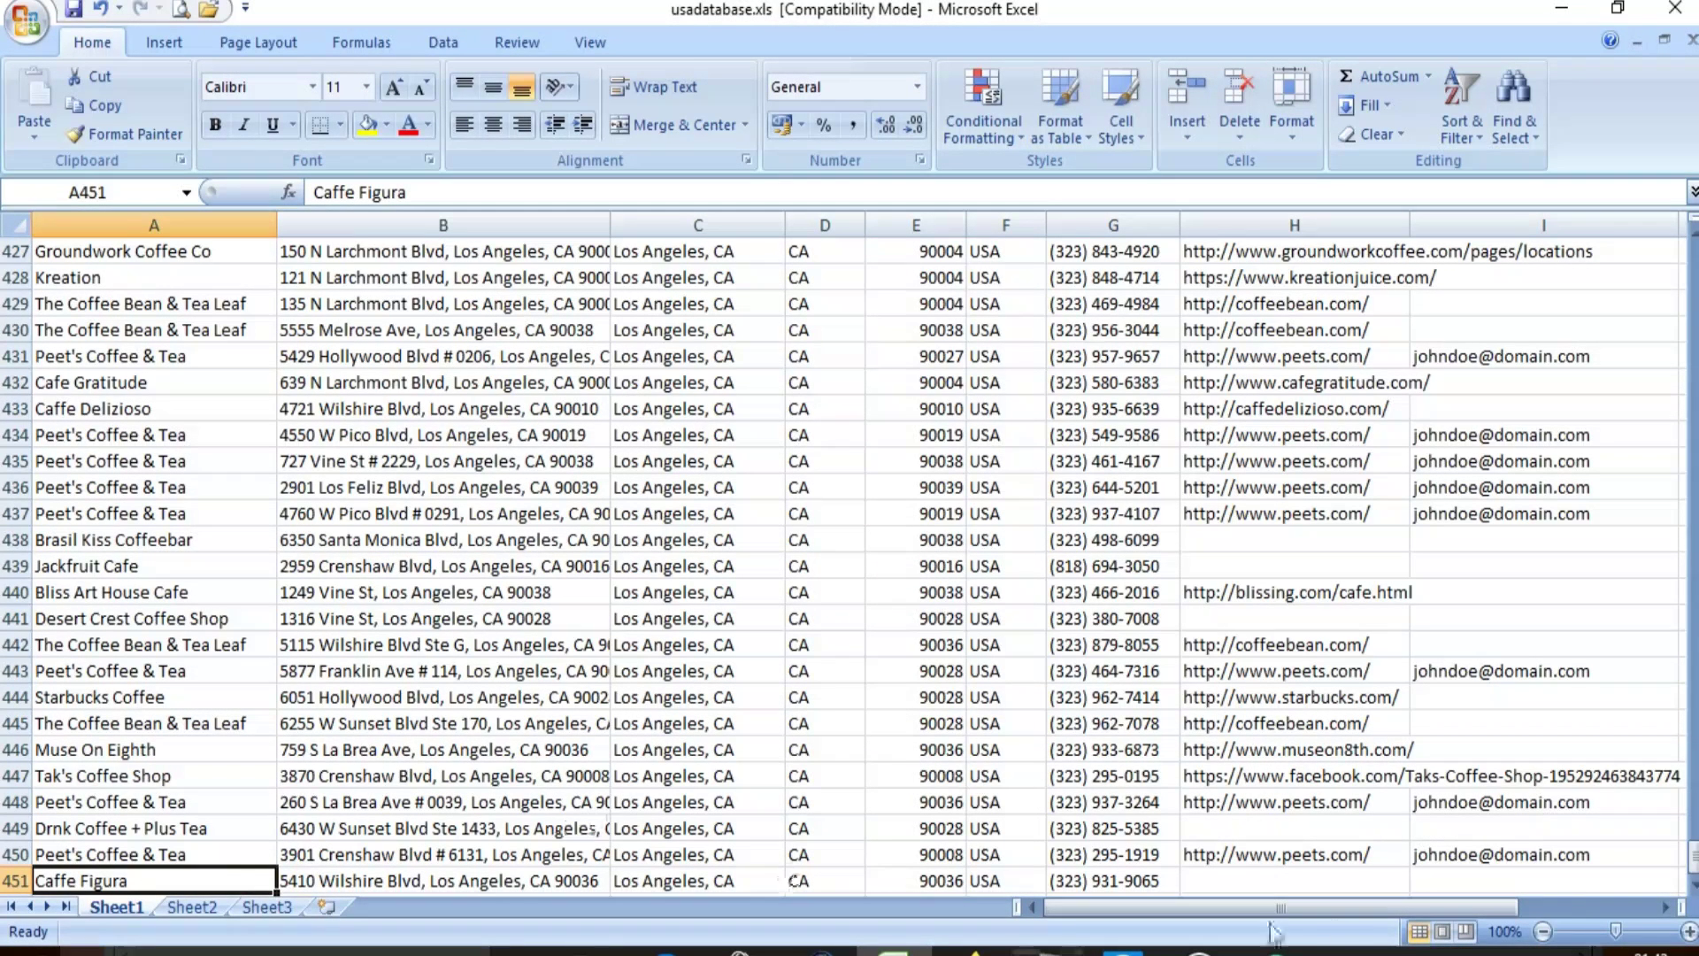
Step: Load the YellowPages.com home page in the extractor's browser and focus its business search box
left_click(1274, 951)
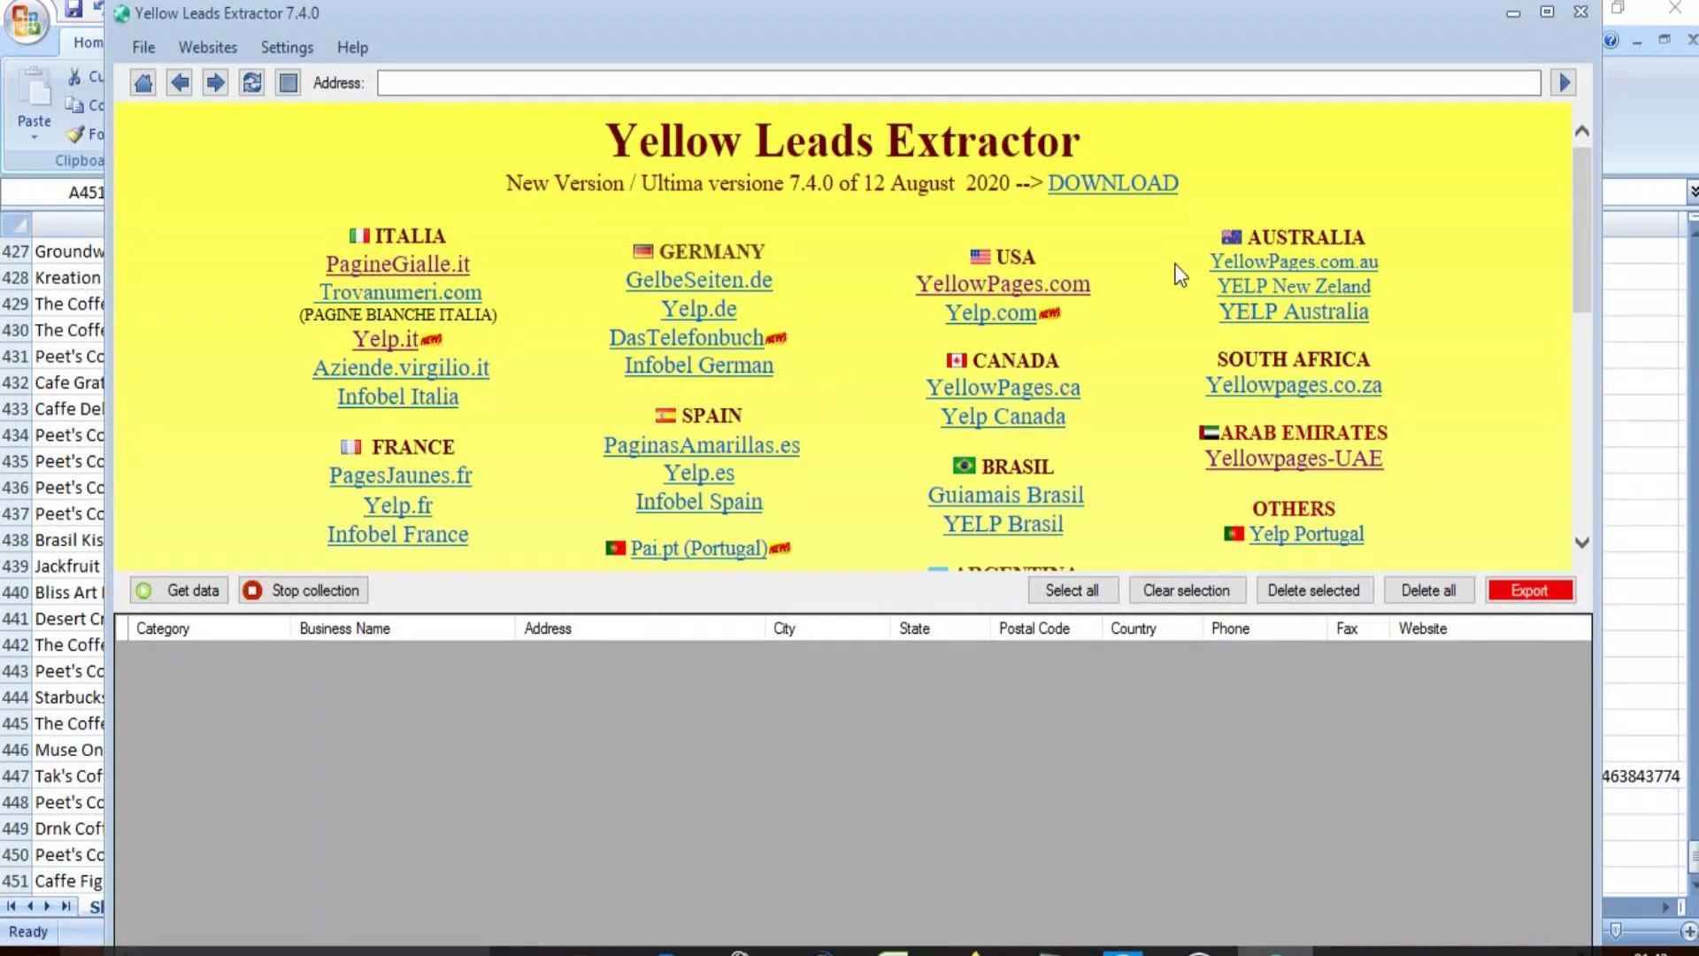
left_click(970, 285)
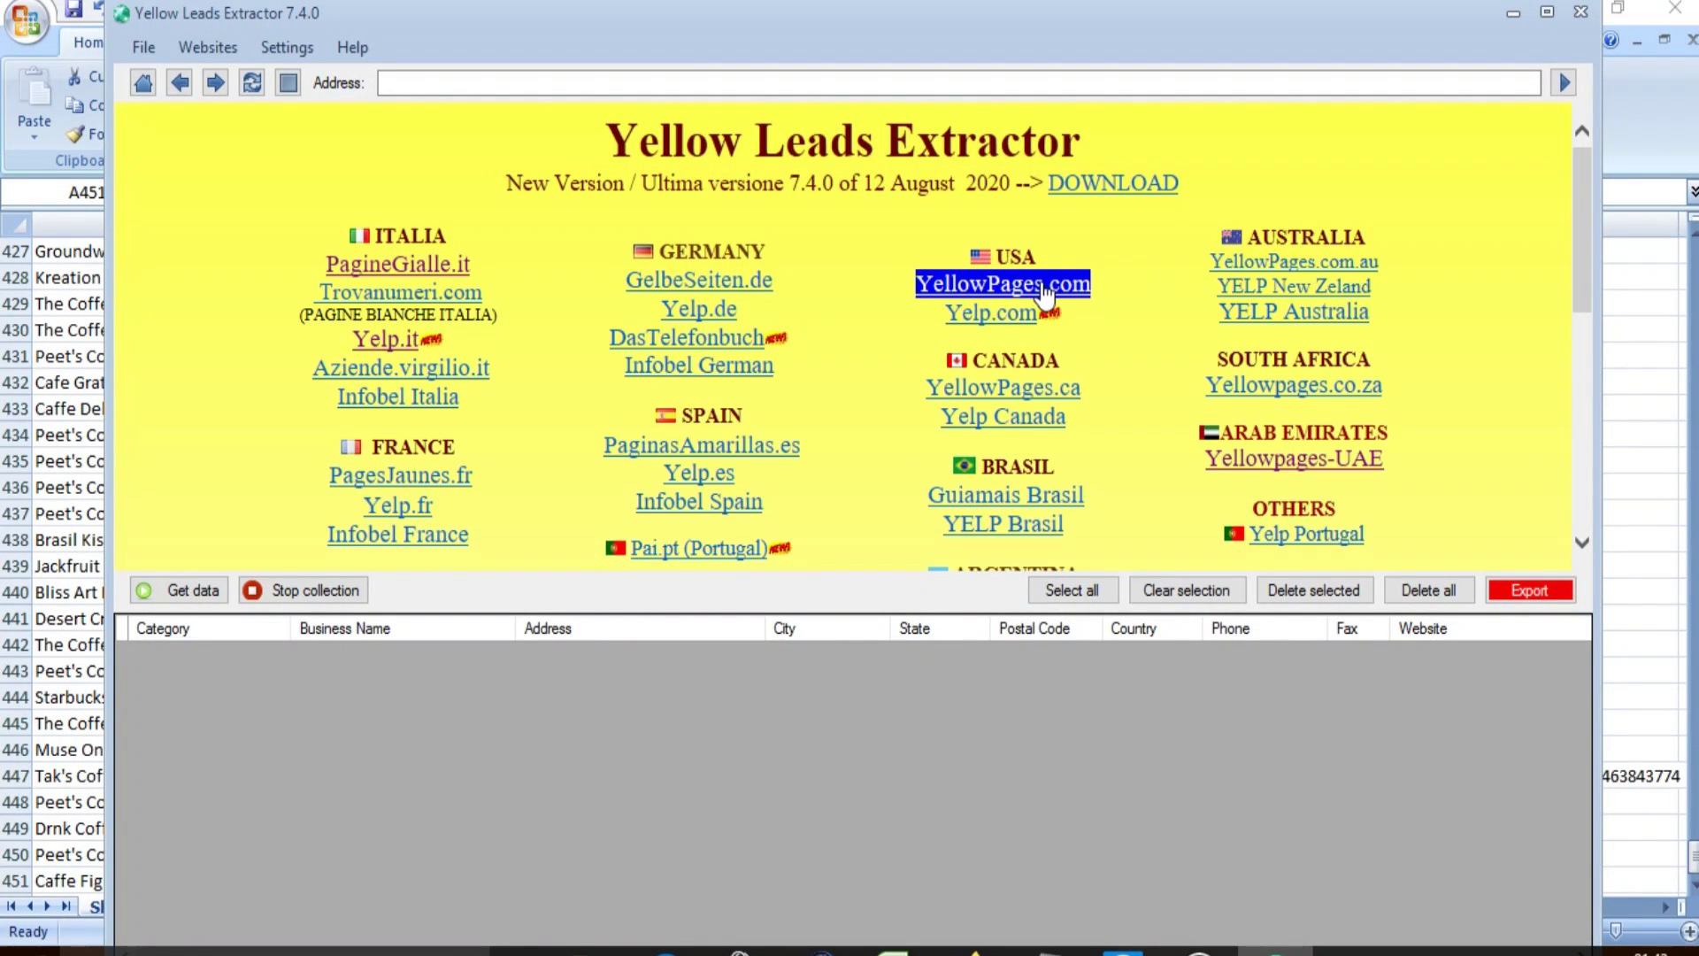
left_click(994, 314)
left_click(1004, 292)
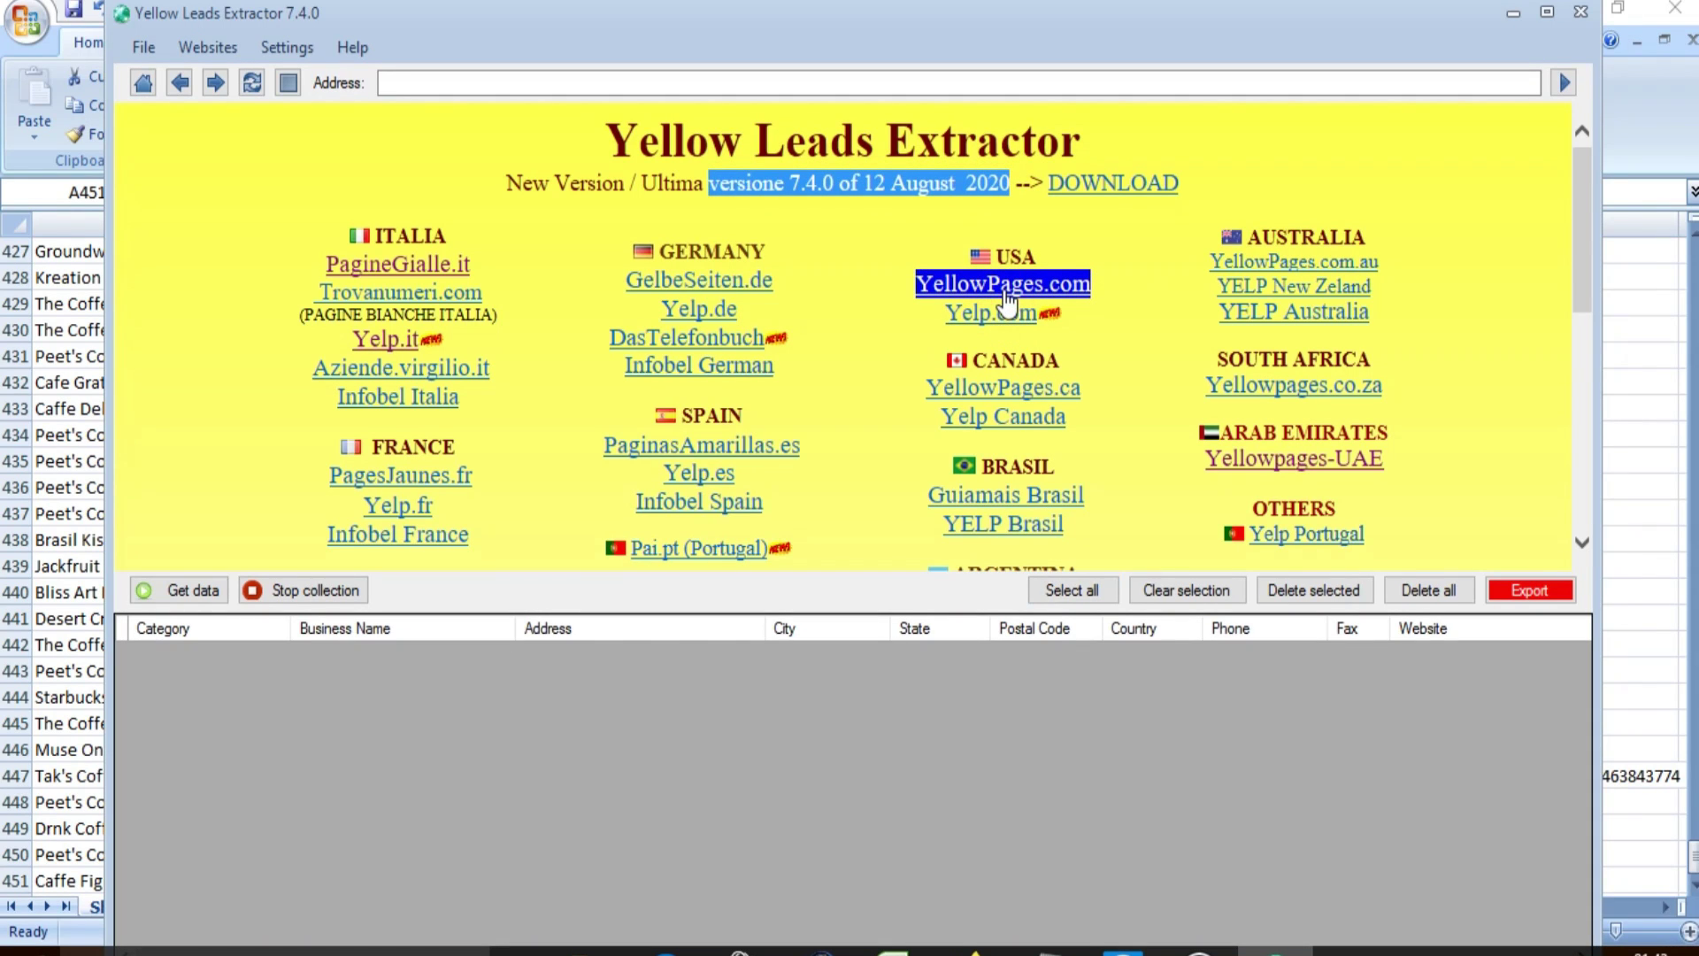
left_click(1004, 290)
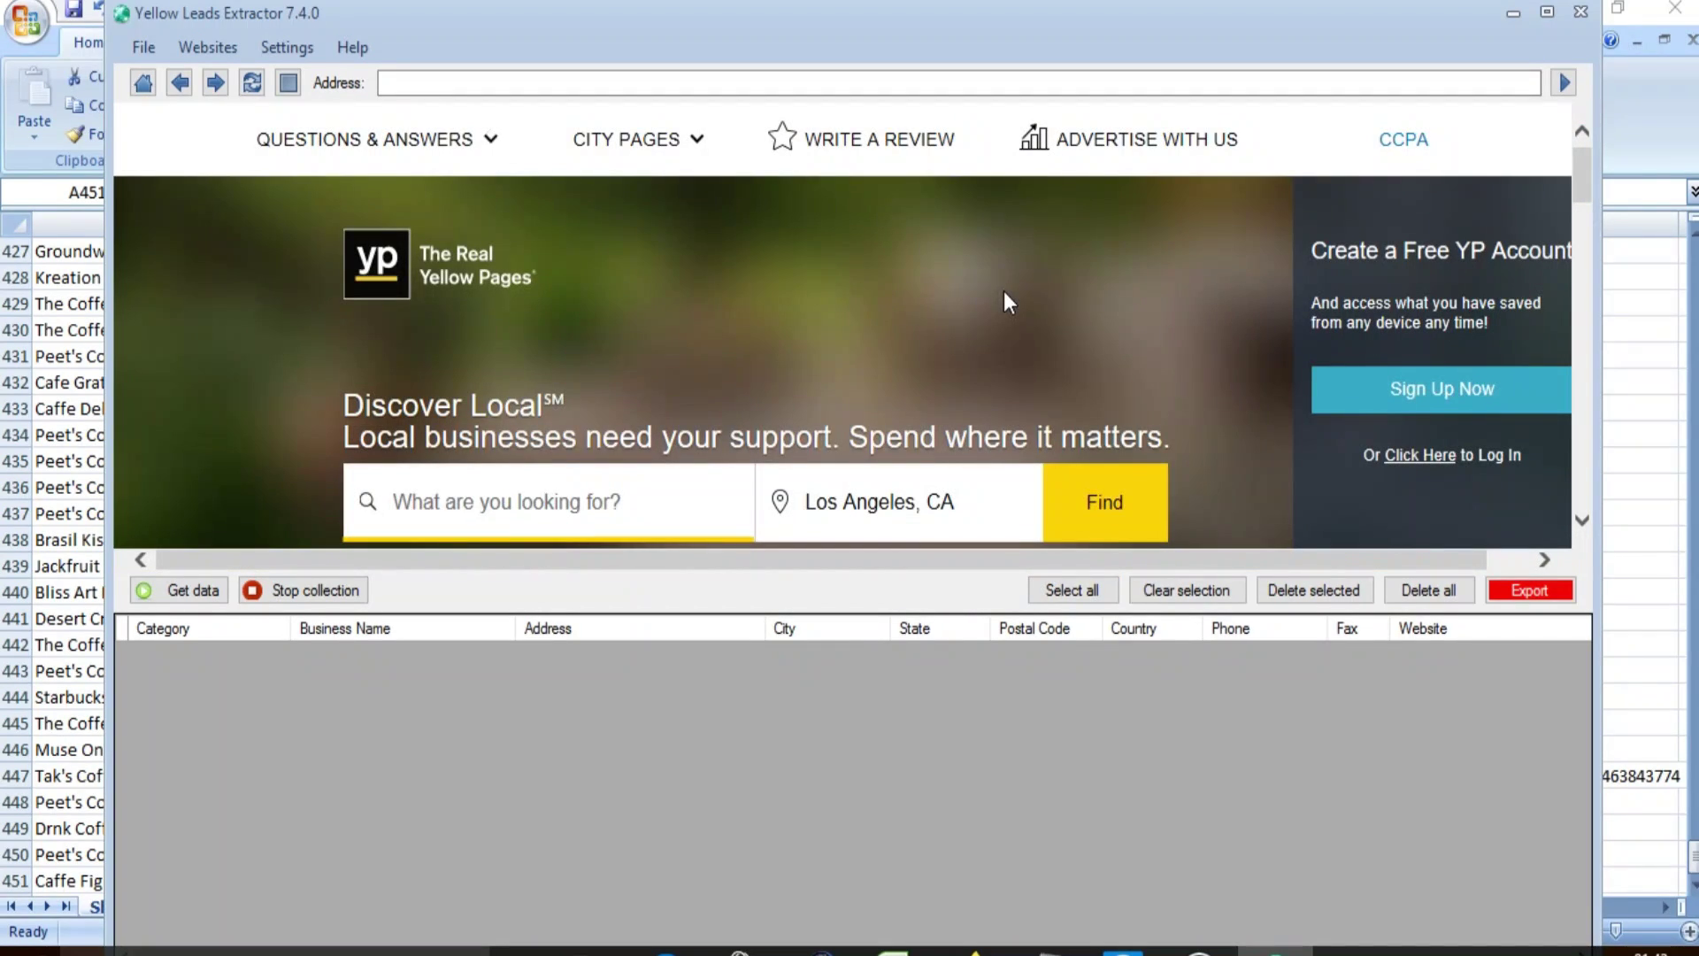
left_click(587, 512)
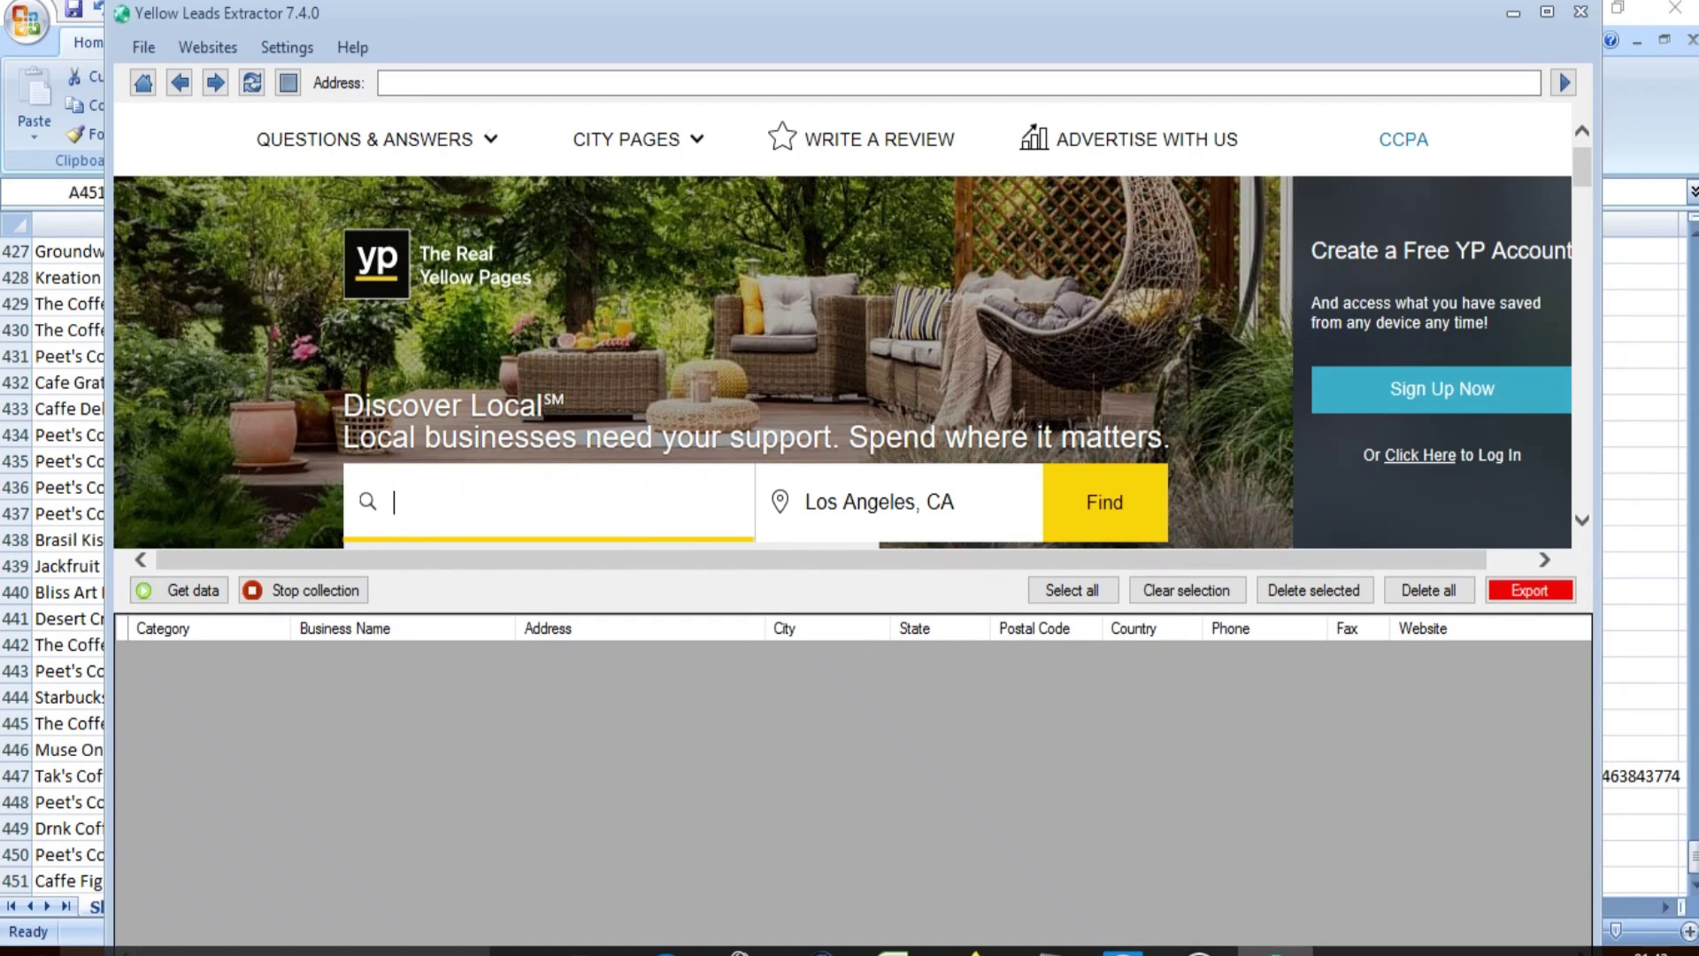
left_click_drag(1586, 168, 1584, 180)
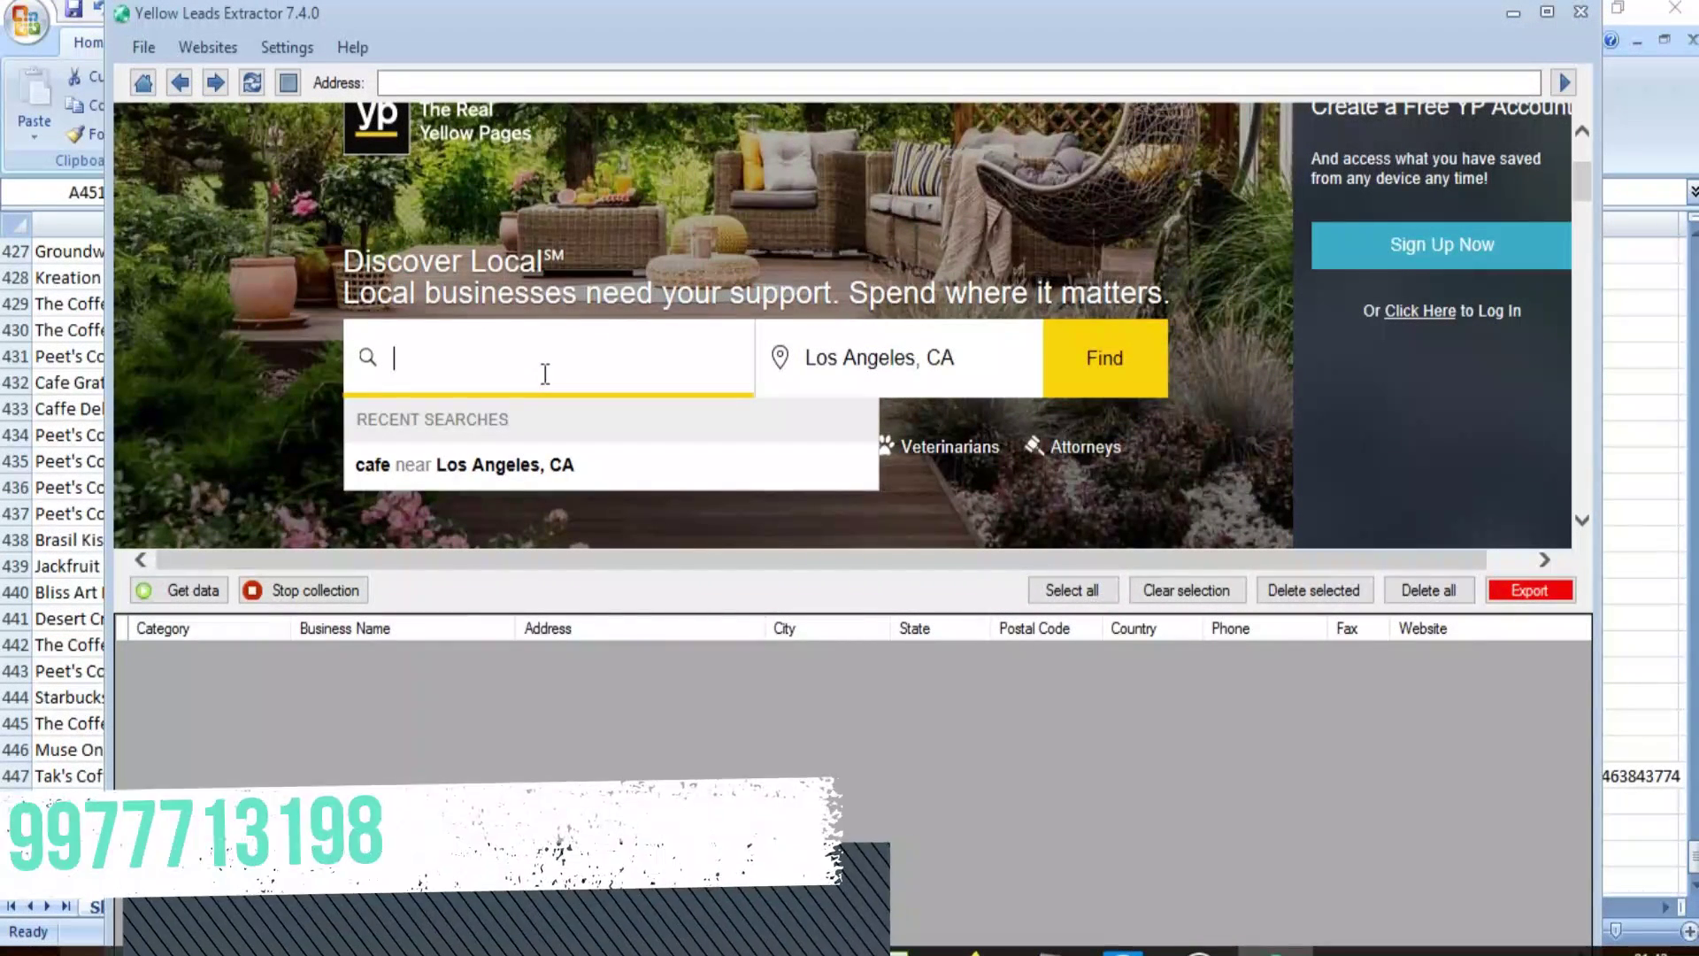
type("clo")
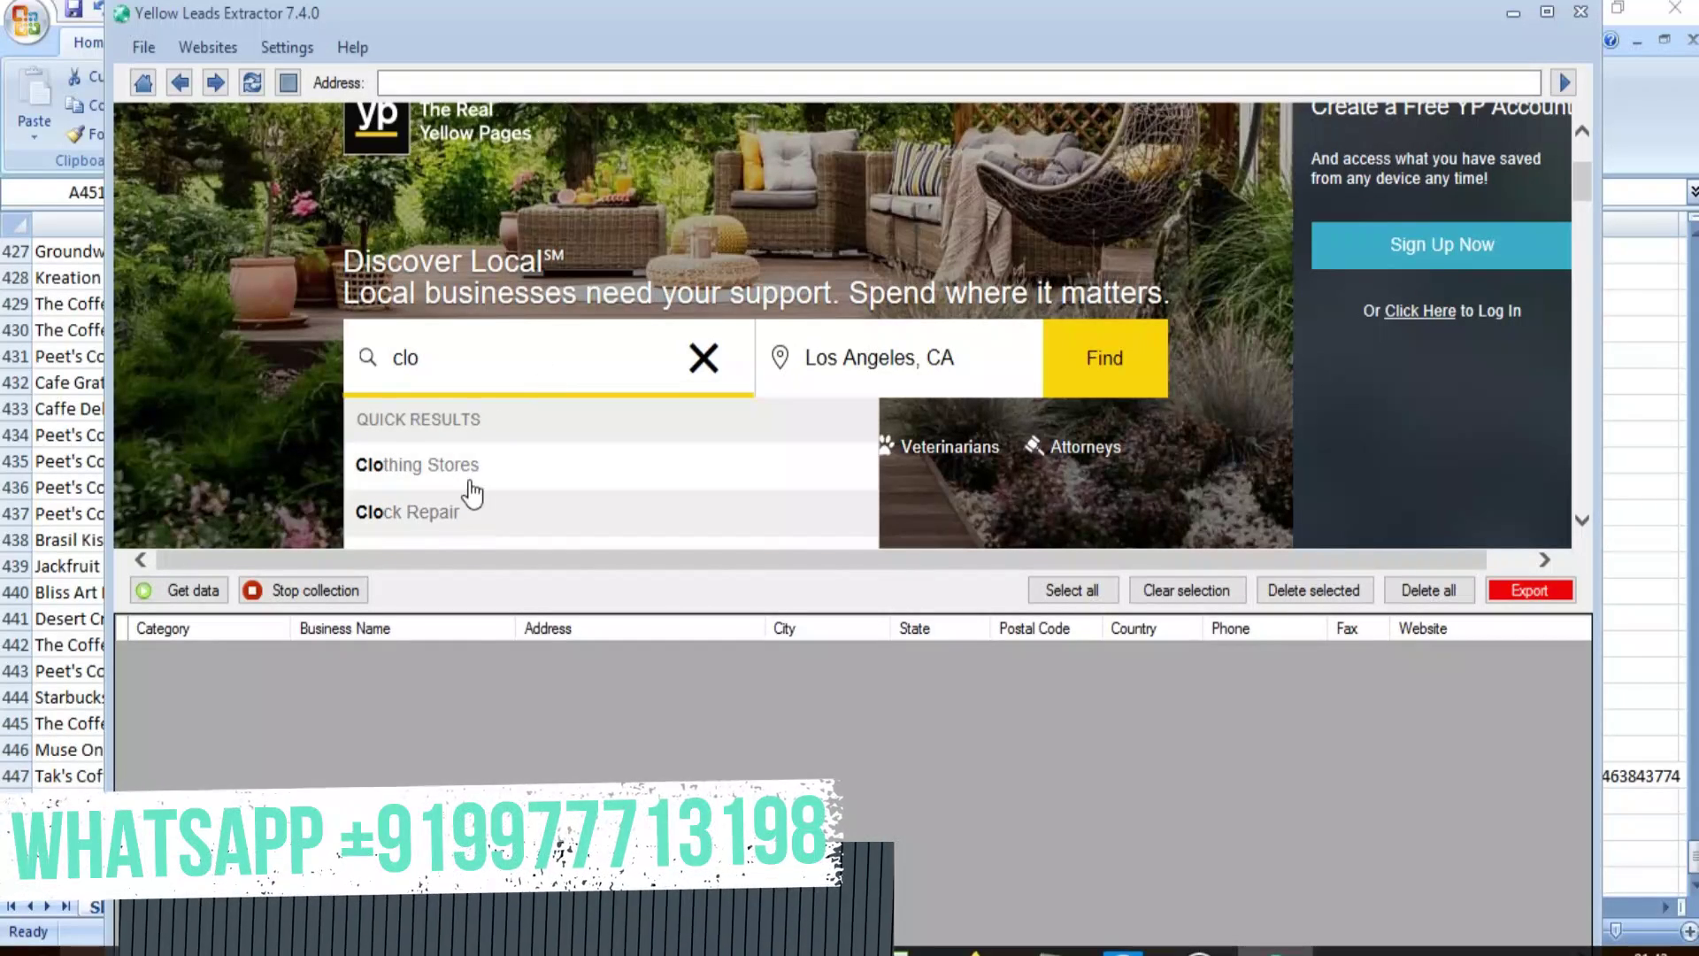
Step: Search YellowPages for Clothing Stores in the current Los Angeles location
left_click(474, 465)
left_click(1095, 397)
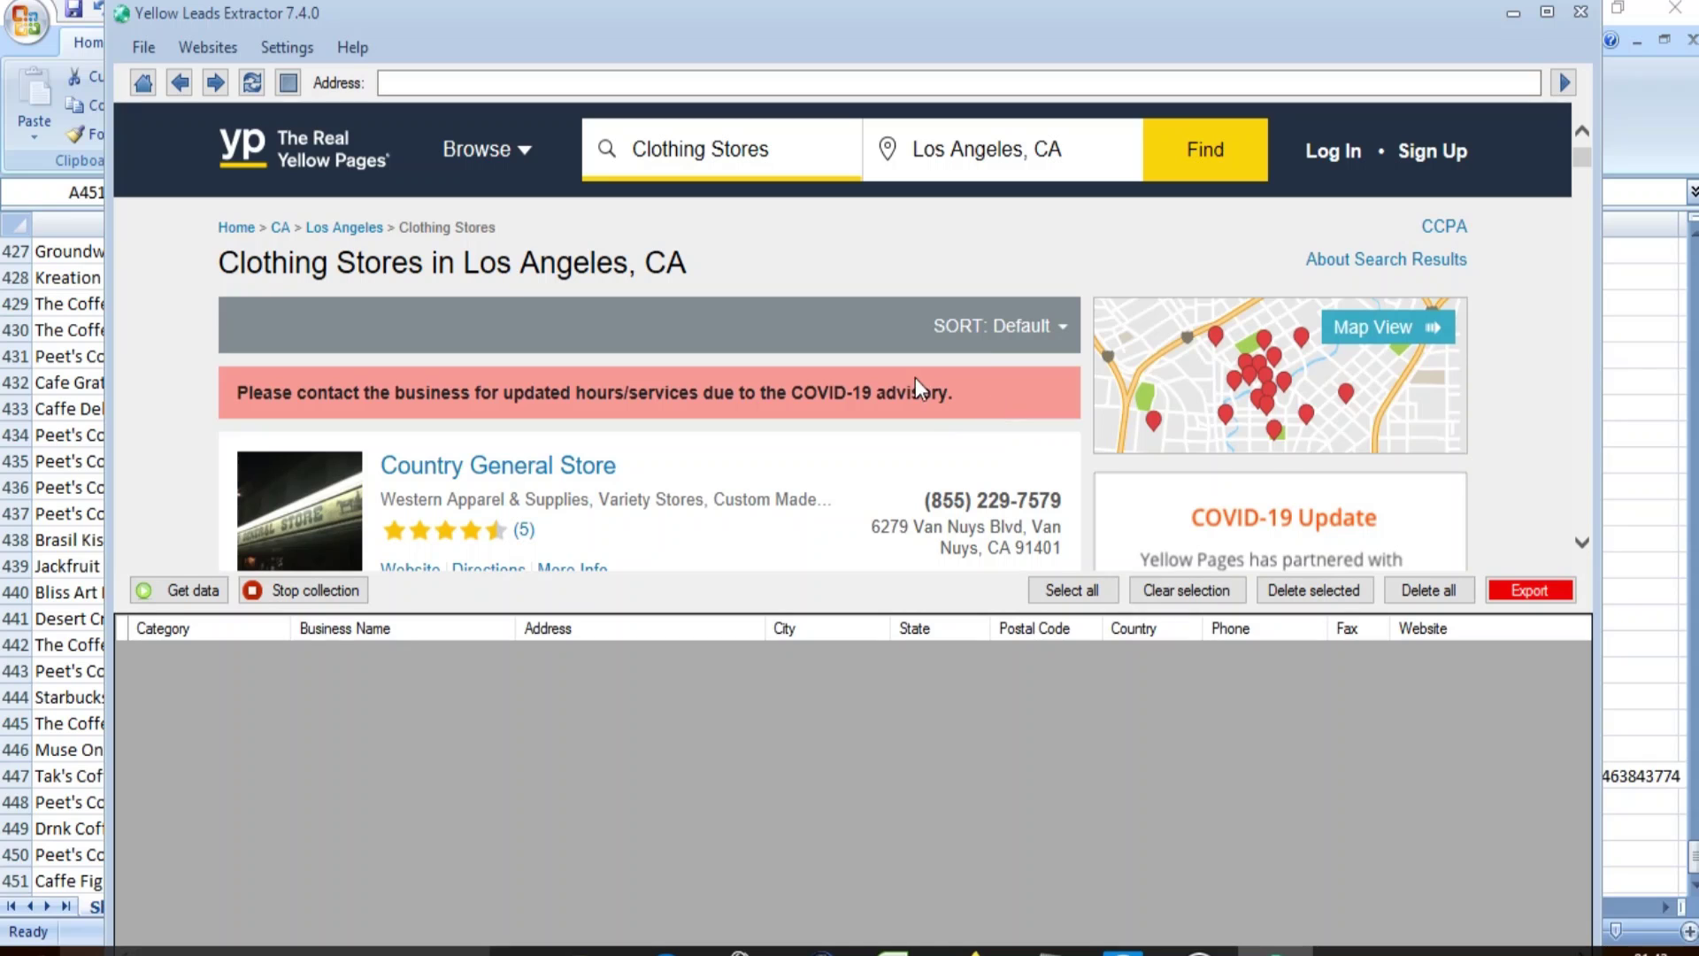
Step: Clear the Los Angeles location so a new city can be entered
left_click(1102, 154)
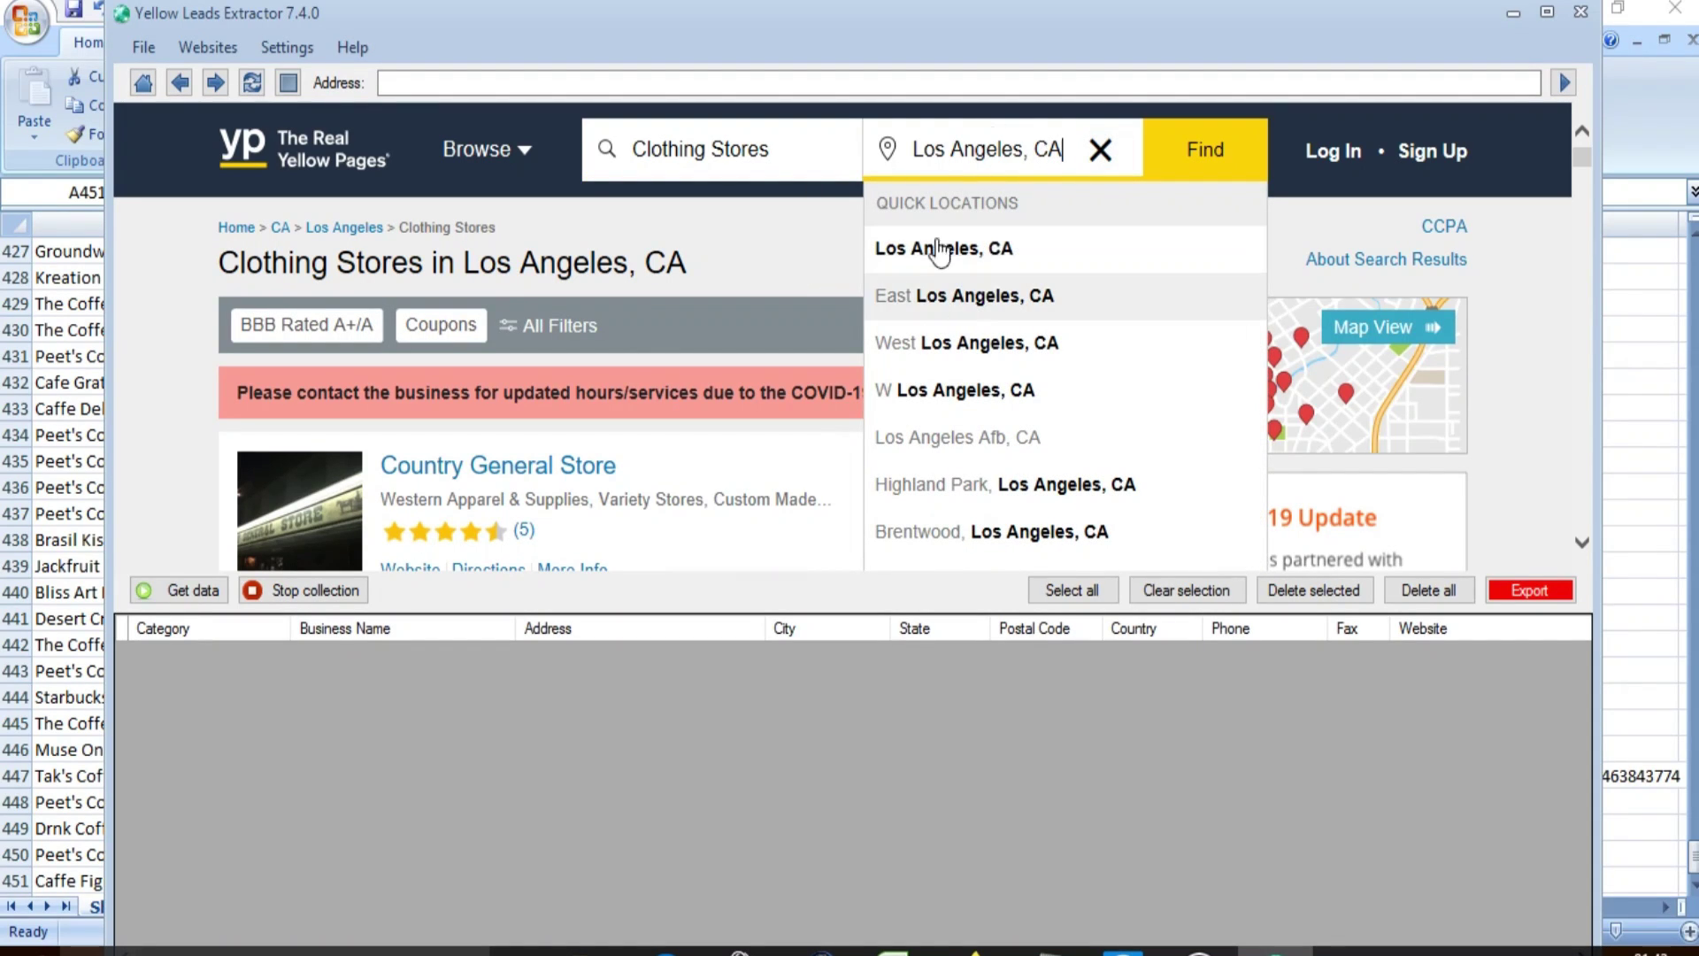
left_click(166, 305)
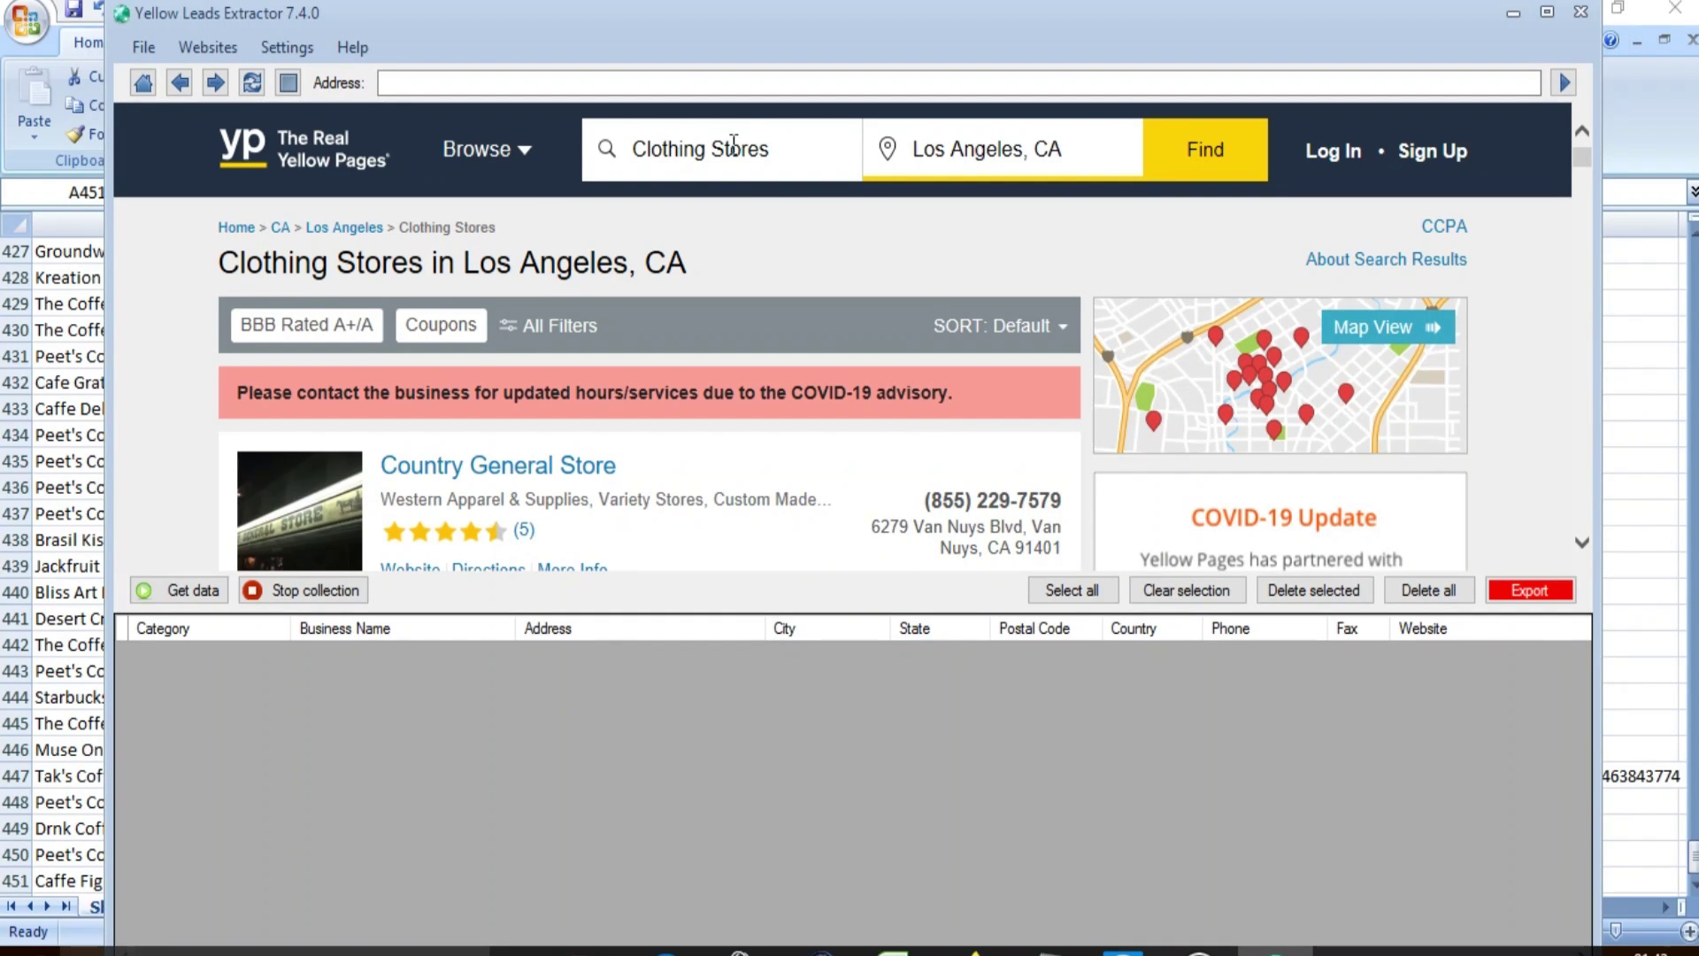
left_click(1089, 159)
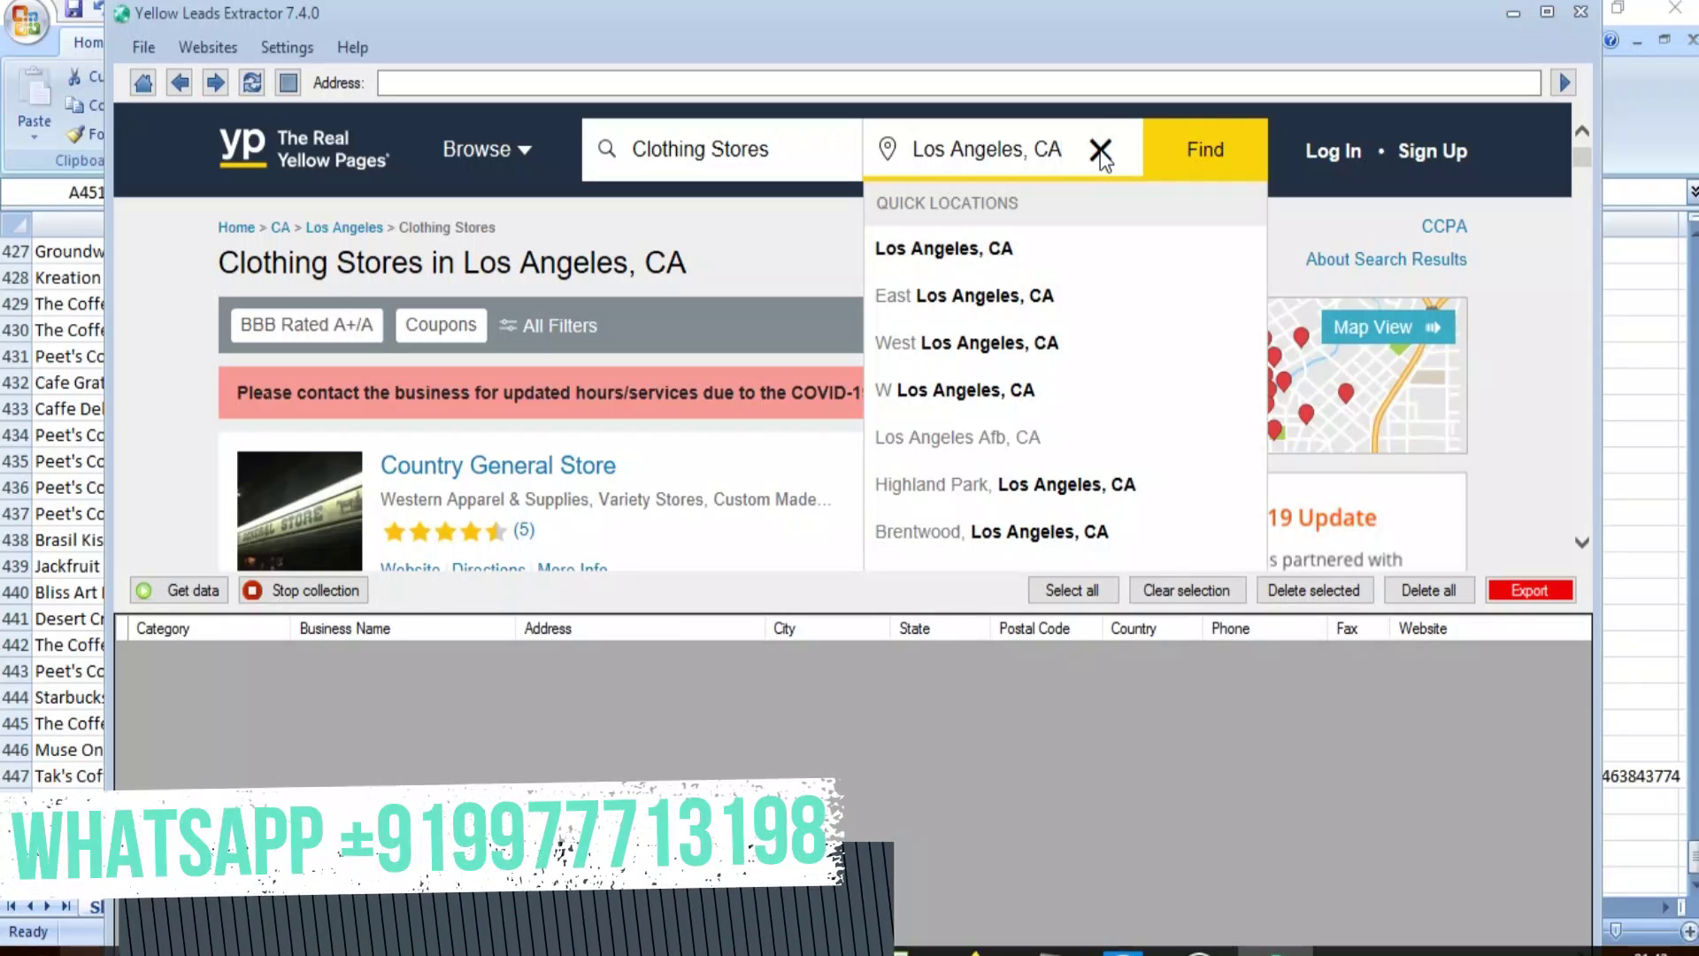
left_click(1101, 153)
type("texa")
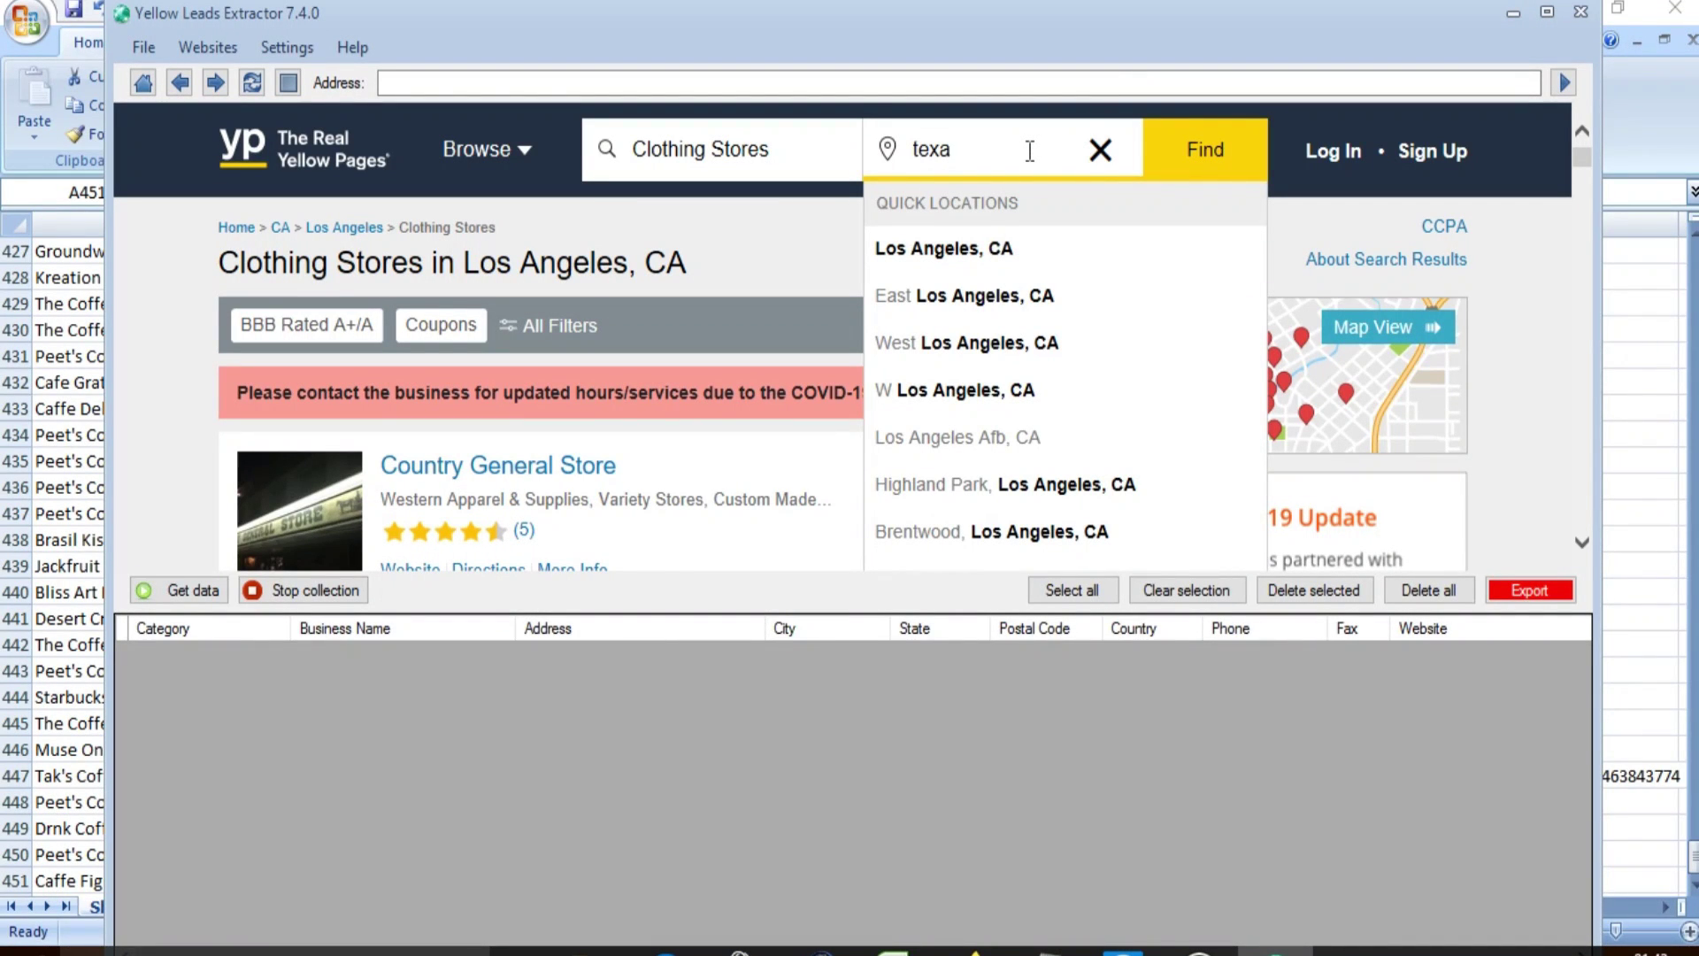
type("s")
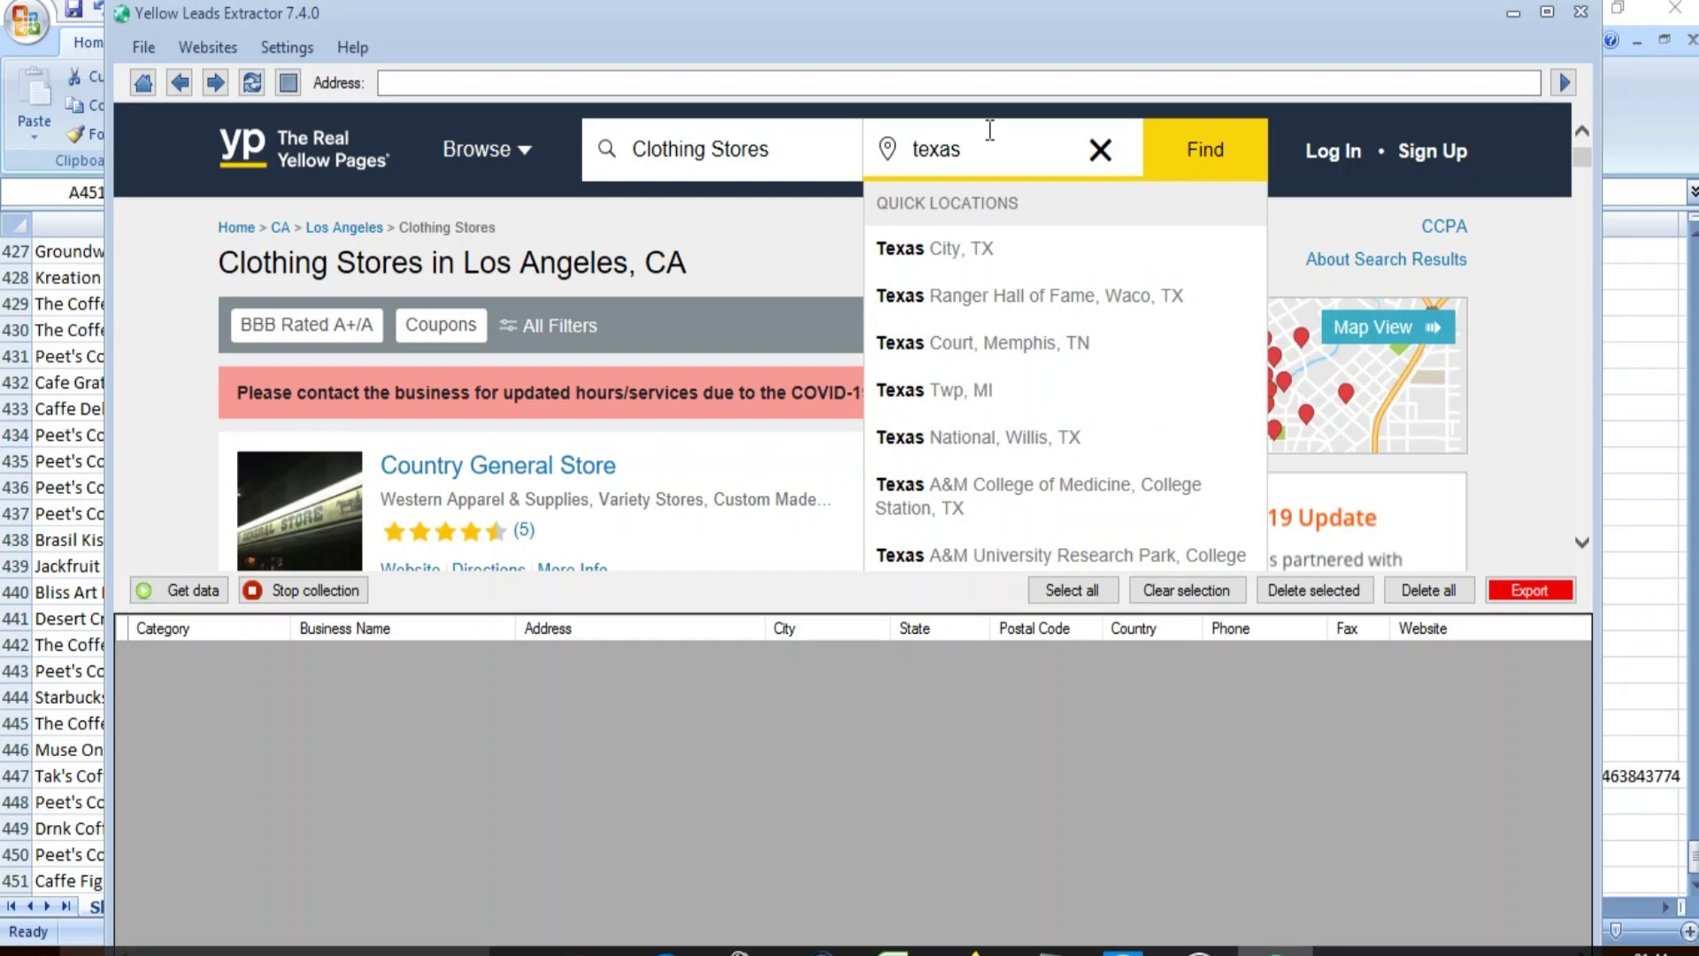
key("BackSpace")
key("BackSpace")
key("BackSpace")
key("BackSpace")
type("chi")
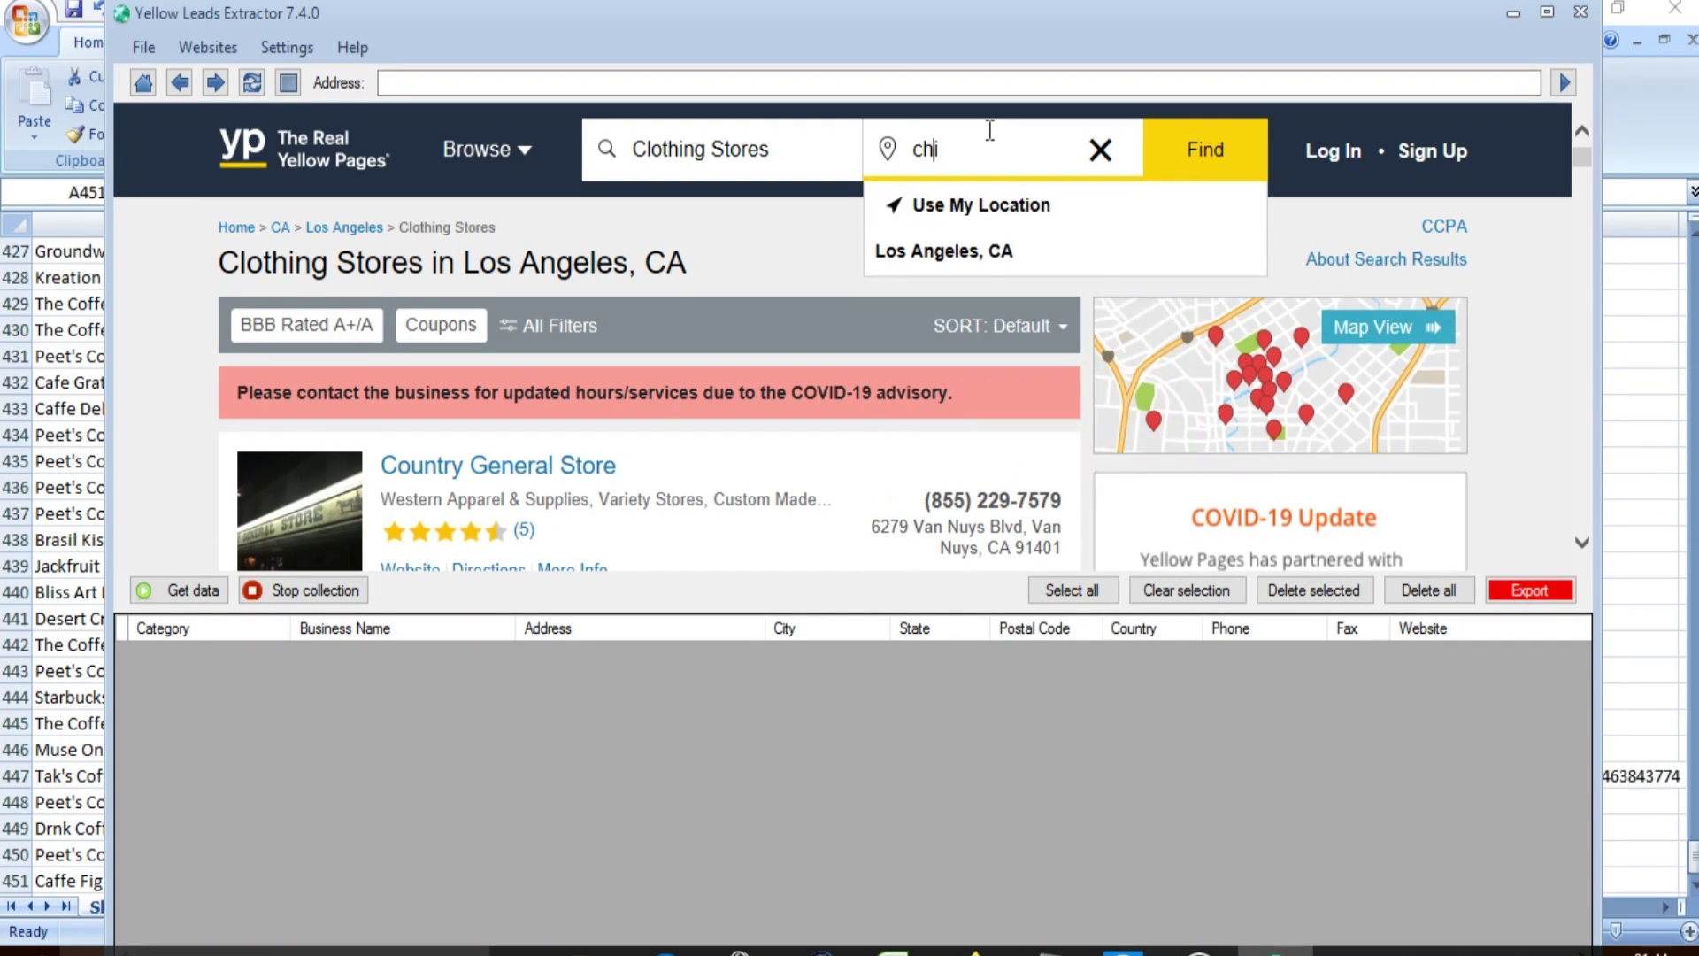
type("cago")
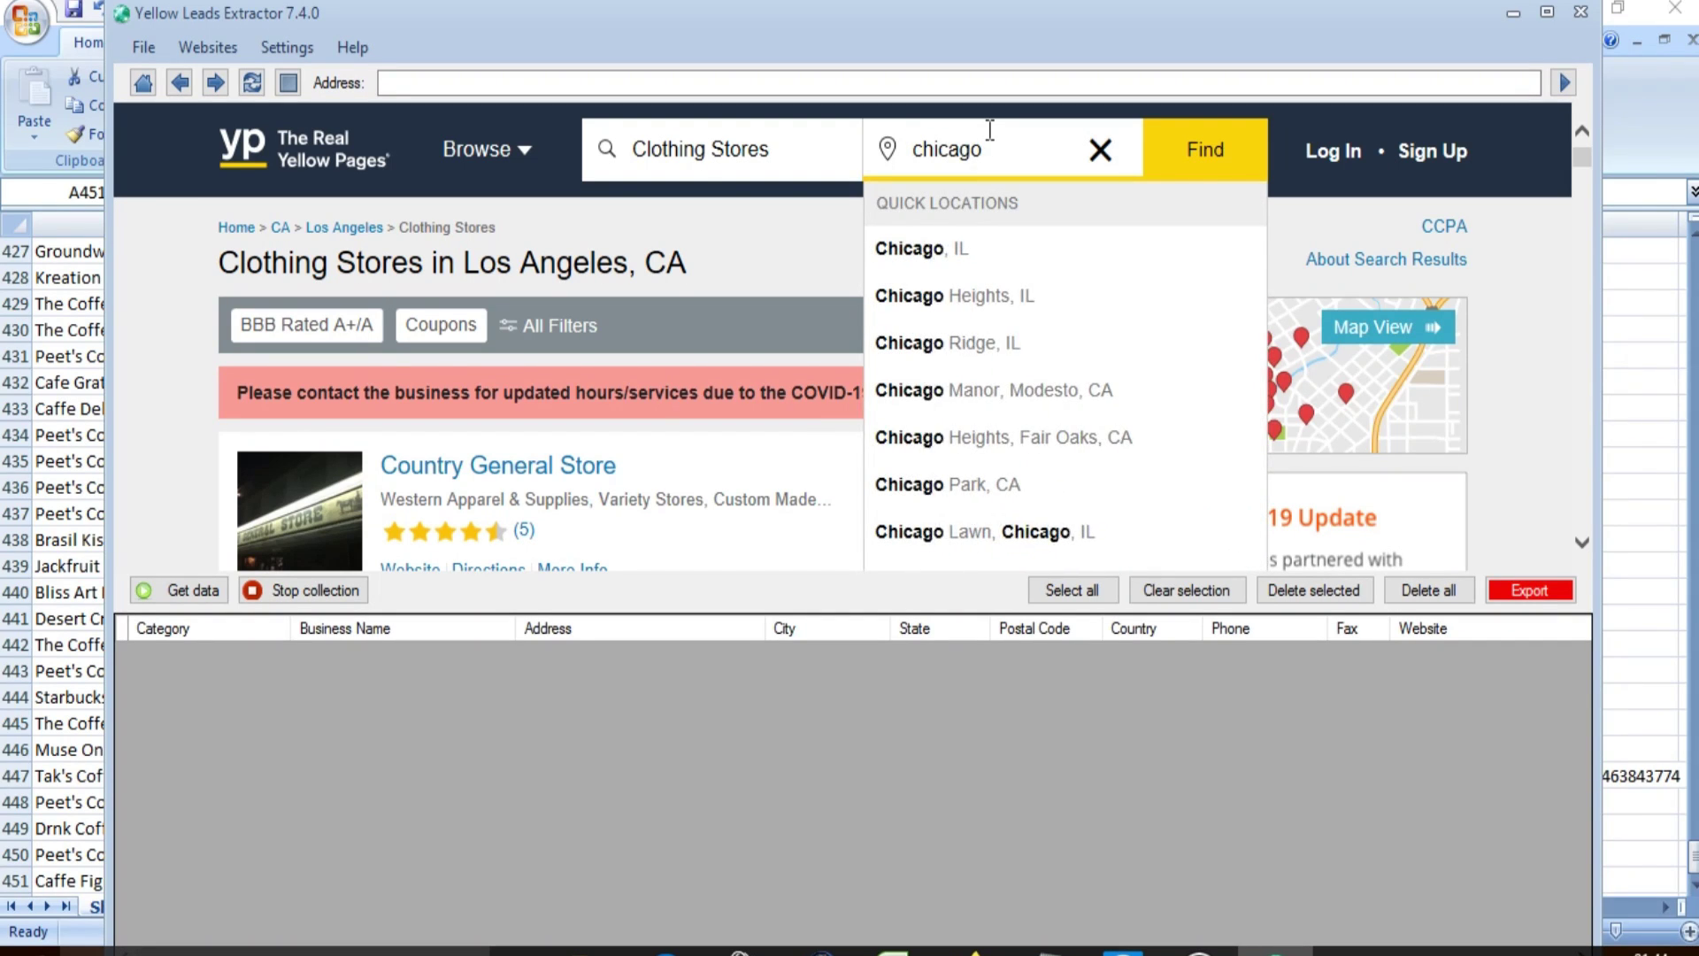
Step: Pick Chicago, IL from the location suggestions and run the clothing store search there
left_click(1003, 246)
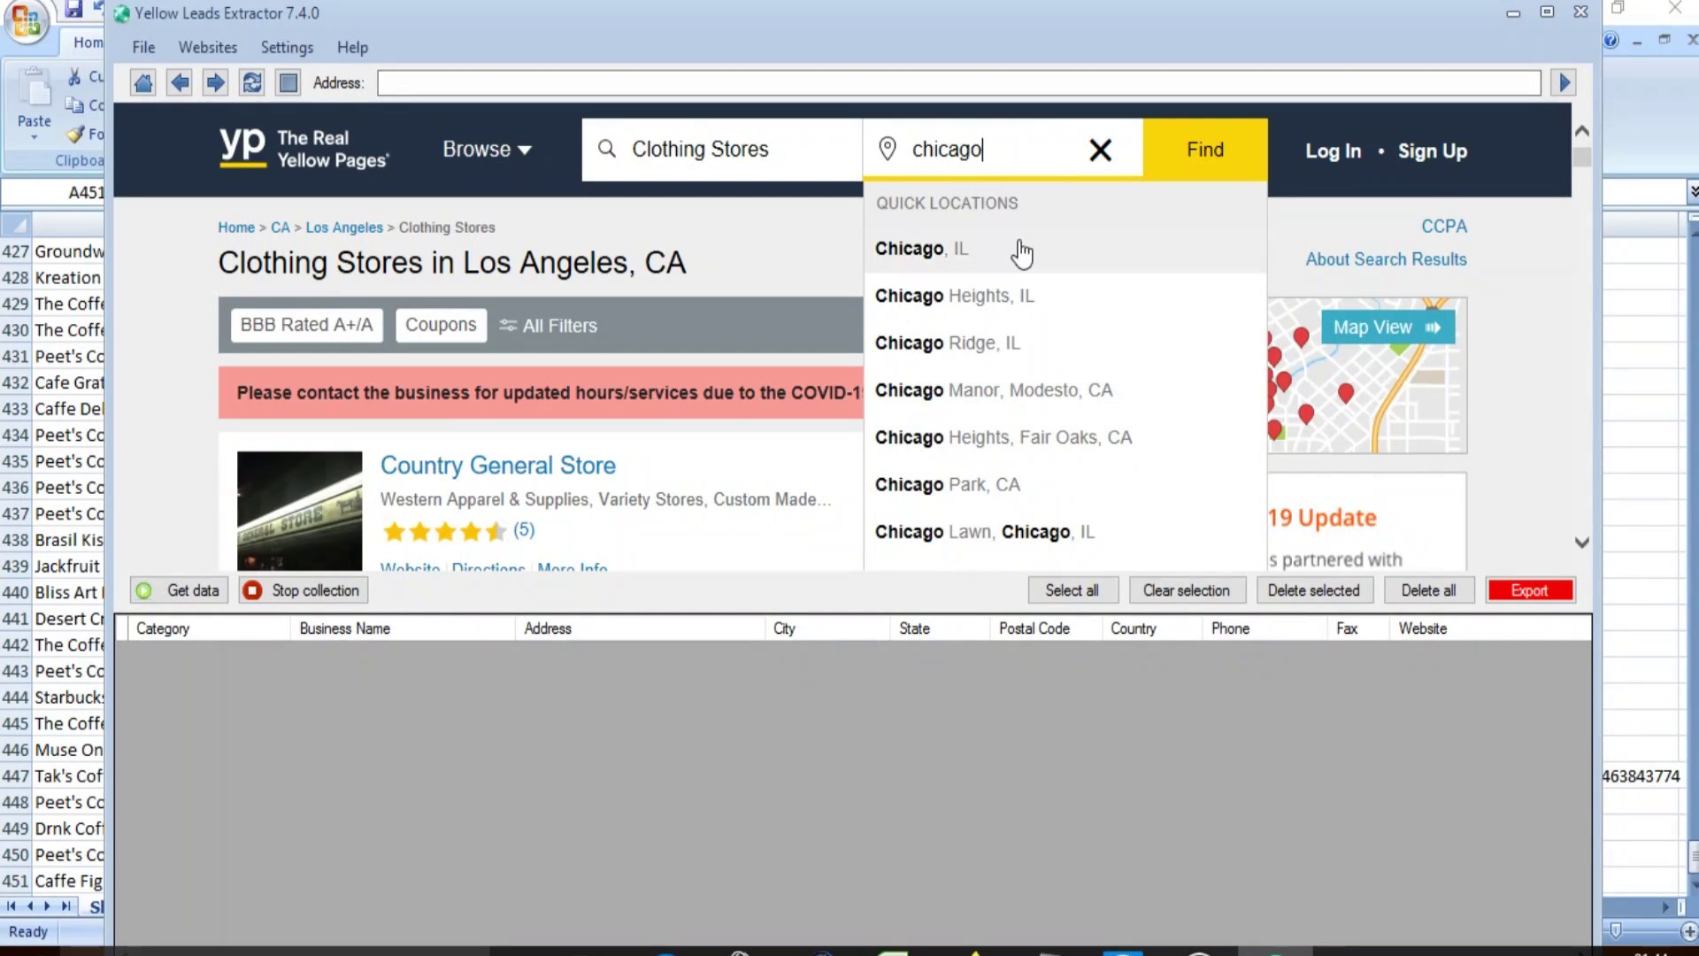
left_click(1206, 156)
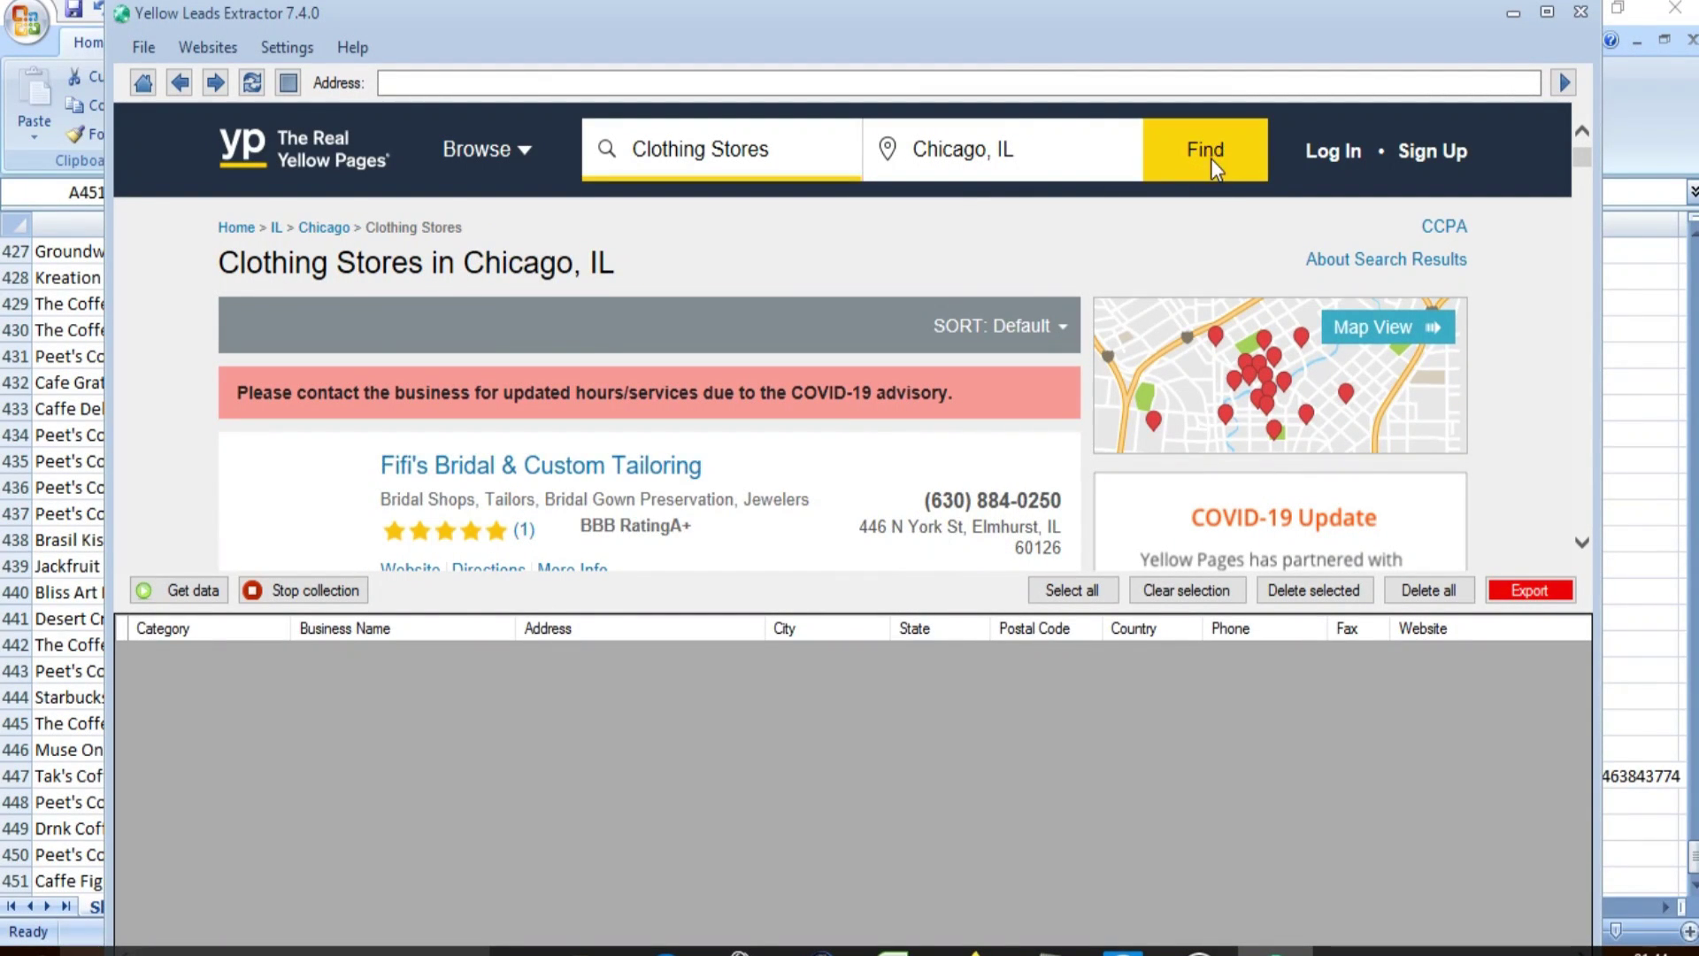
Step: Run Get data to fill the table with Chicago clothing stores, then stop the collection
left_click(184, 590)
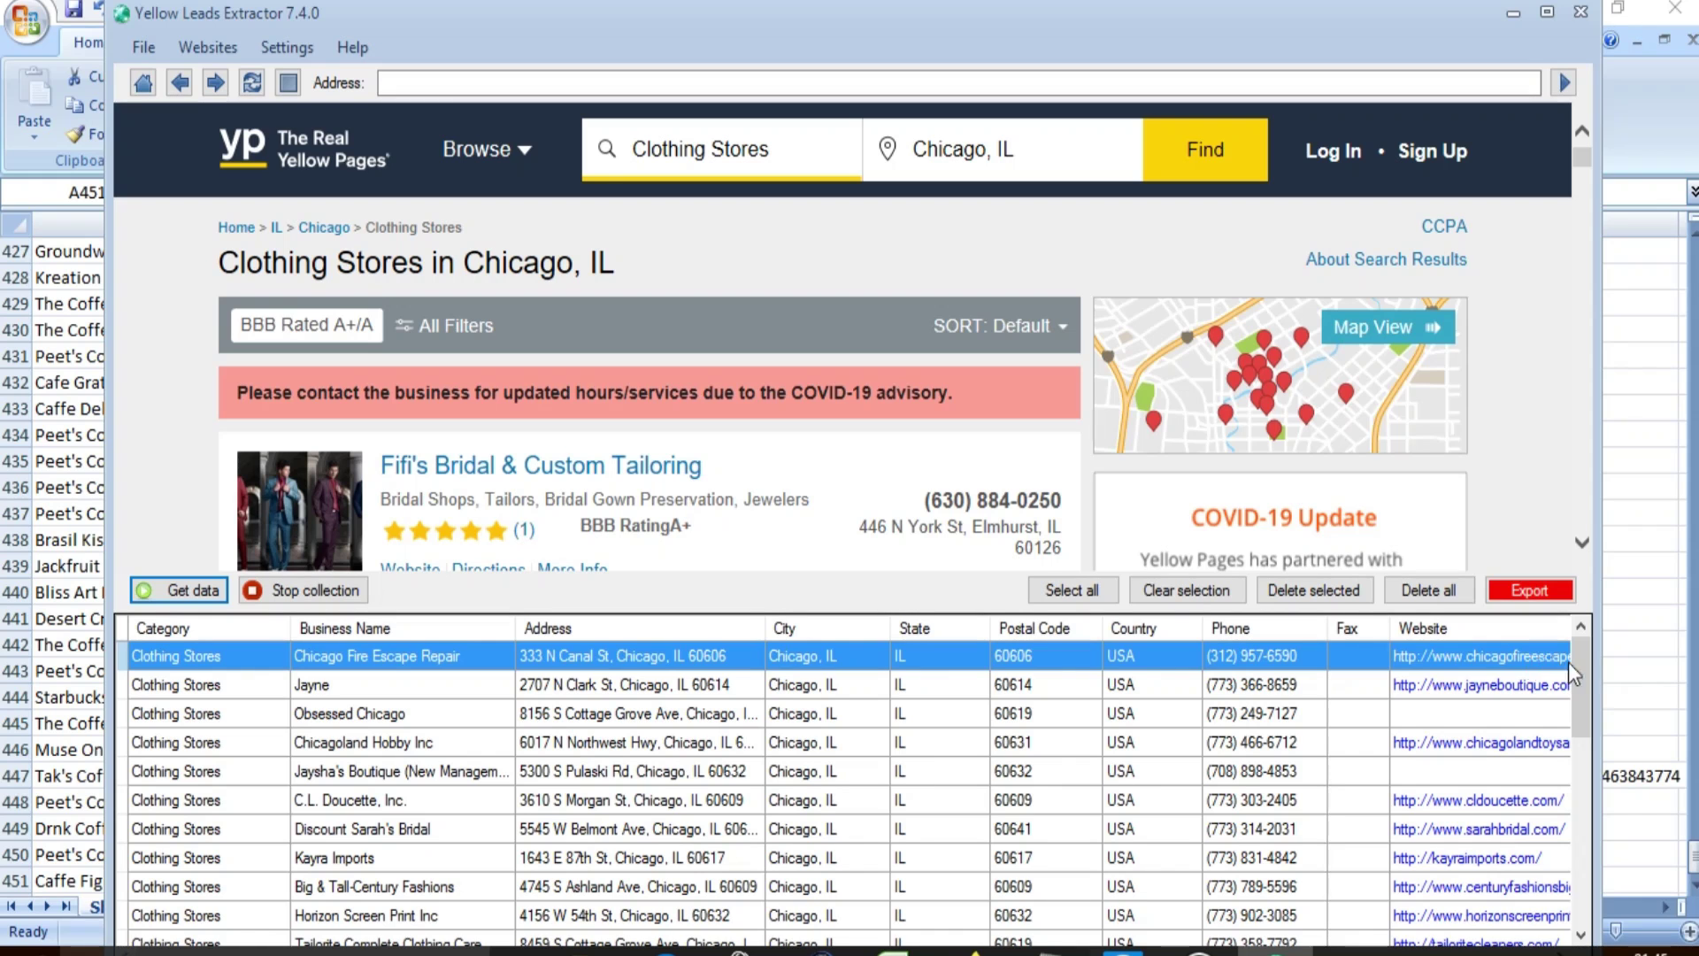
left_click(331, 590)
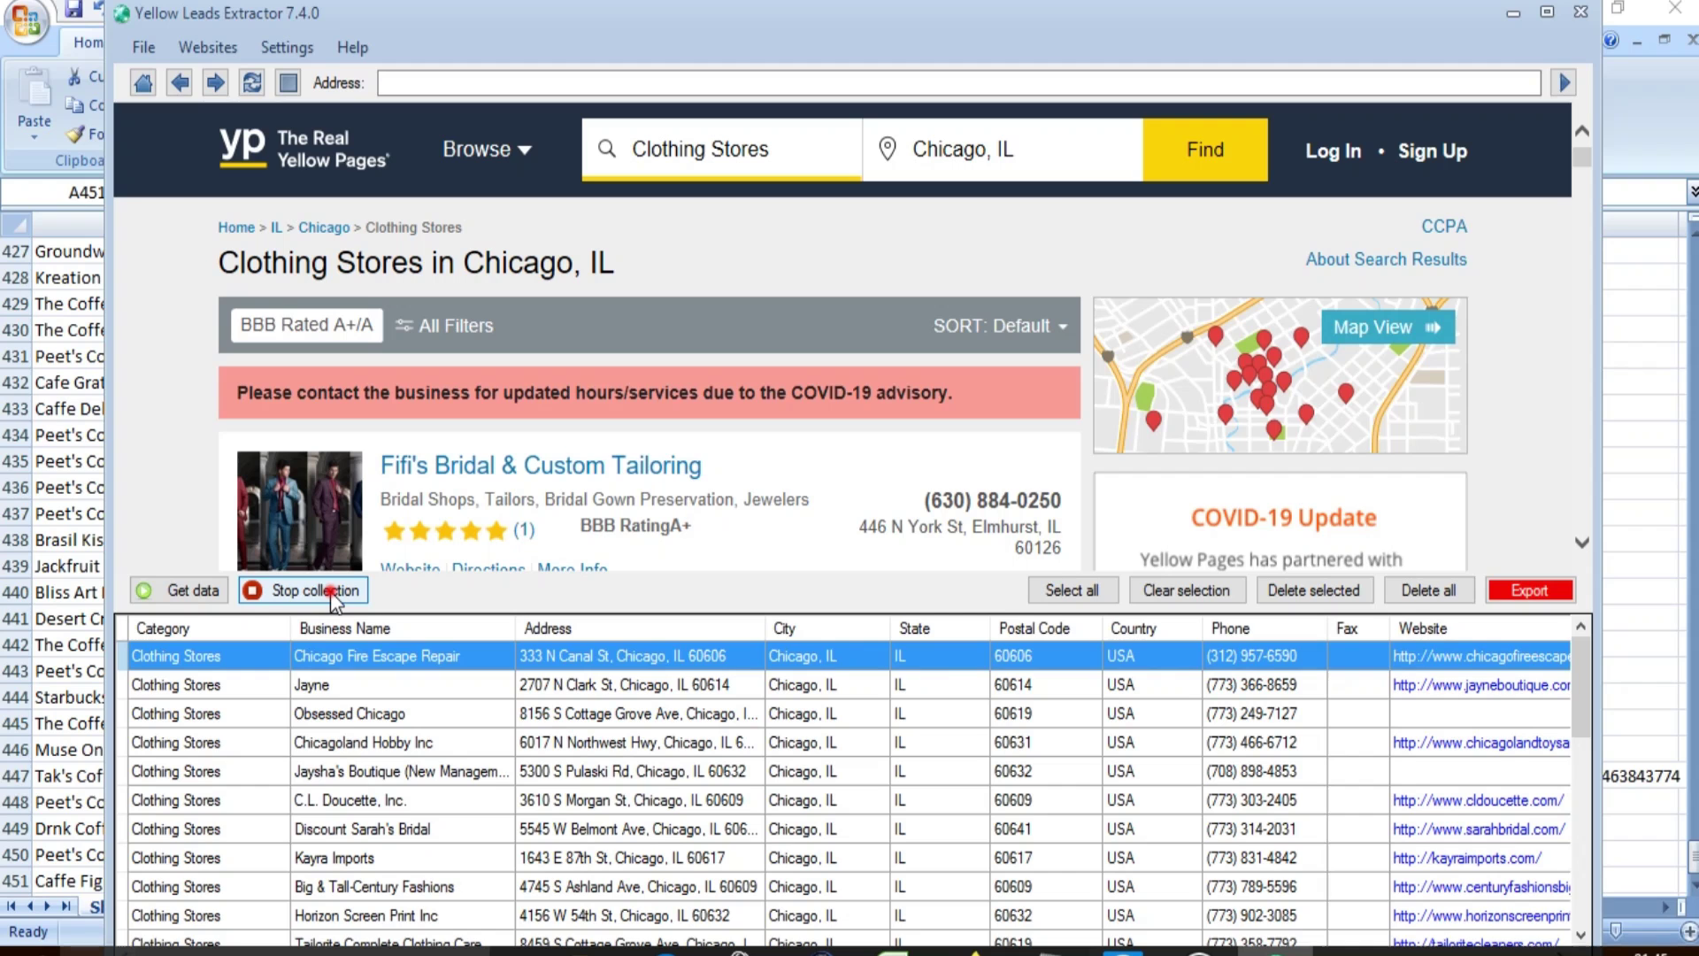
left_click(331, 591)
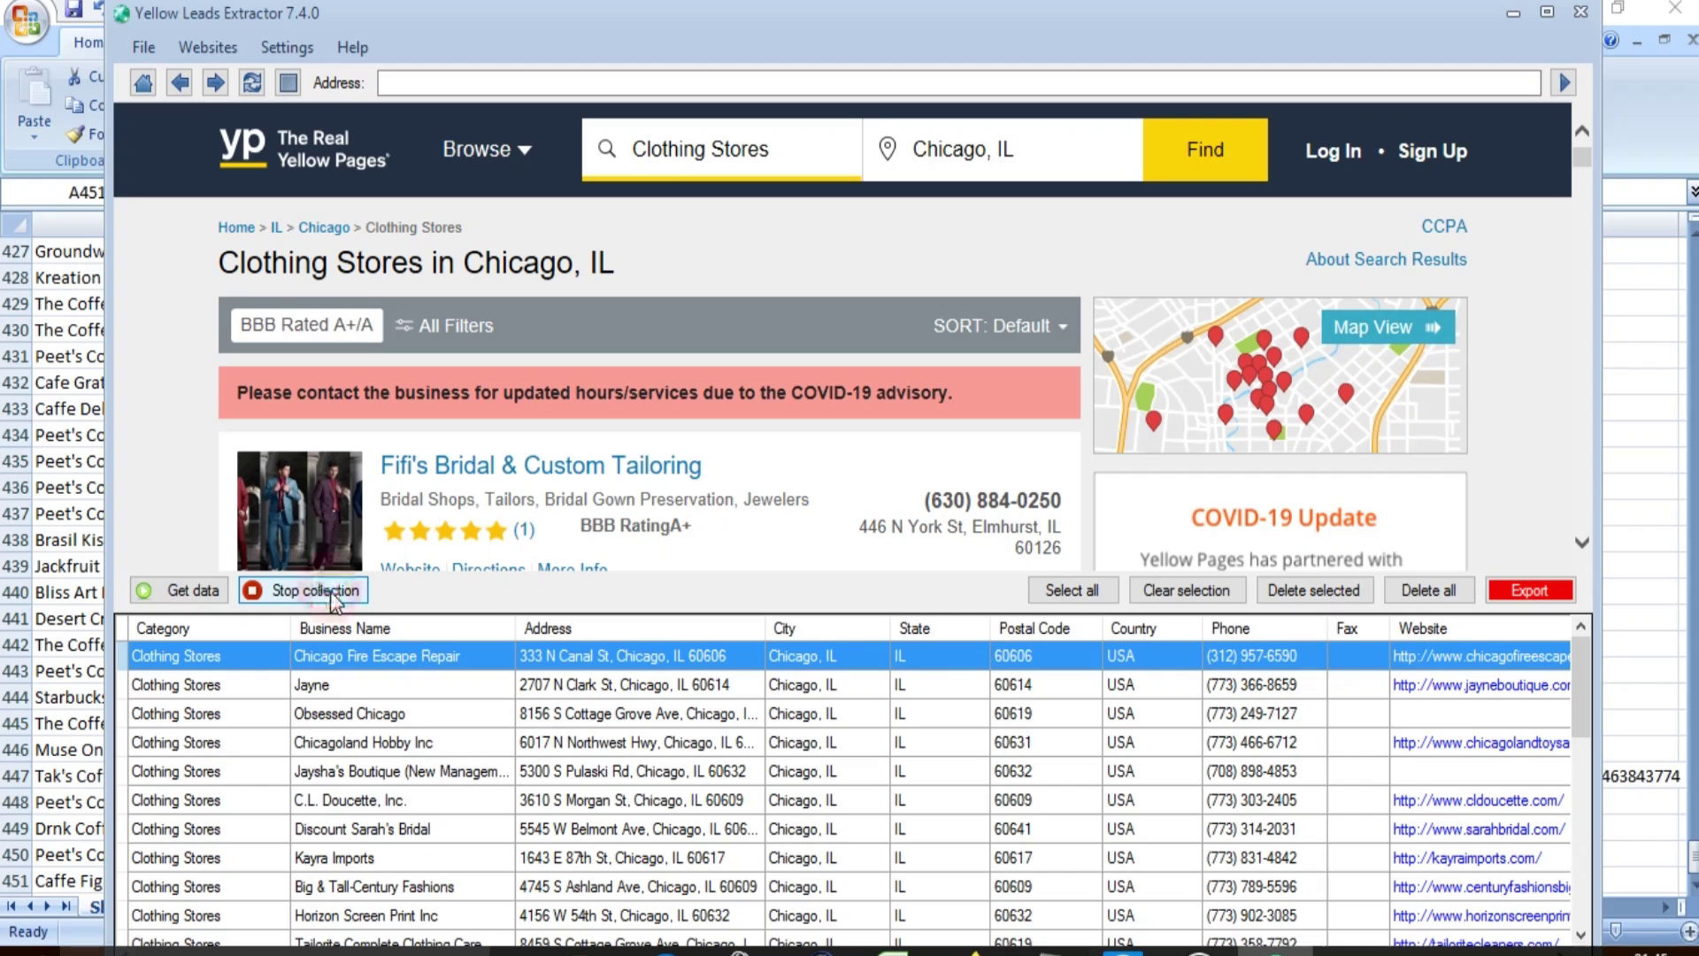
Step: Select all collected Chicago leads and start an export, reaching the Save As file name box
left_click(1072, 589)
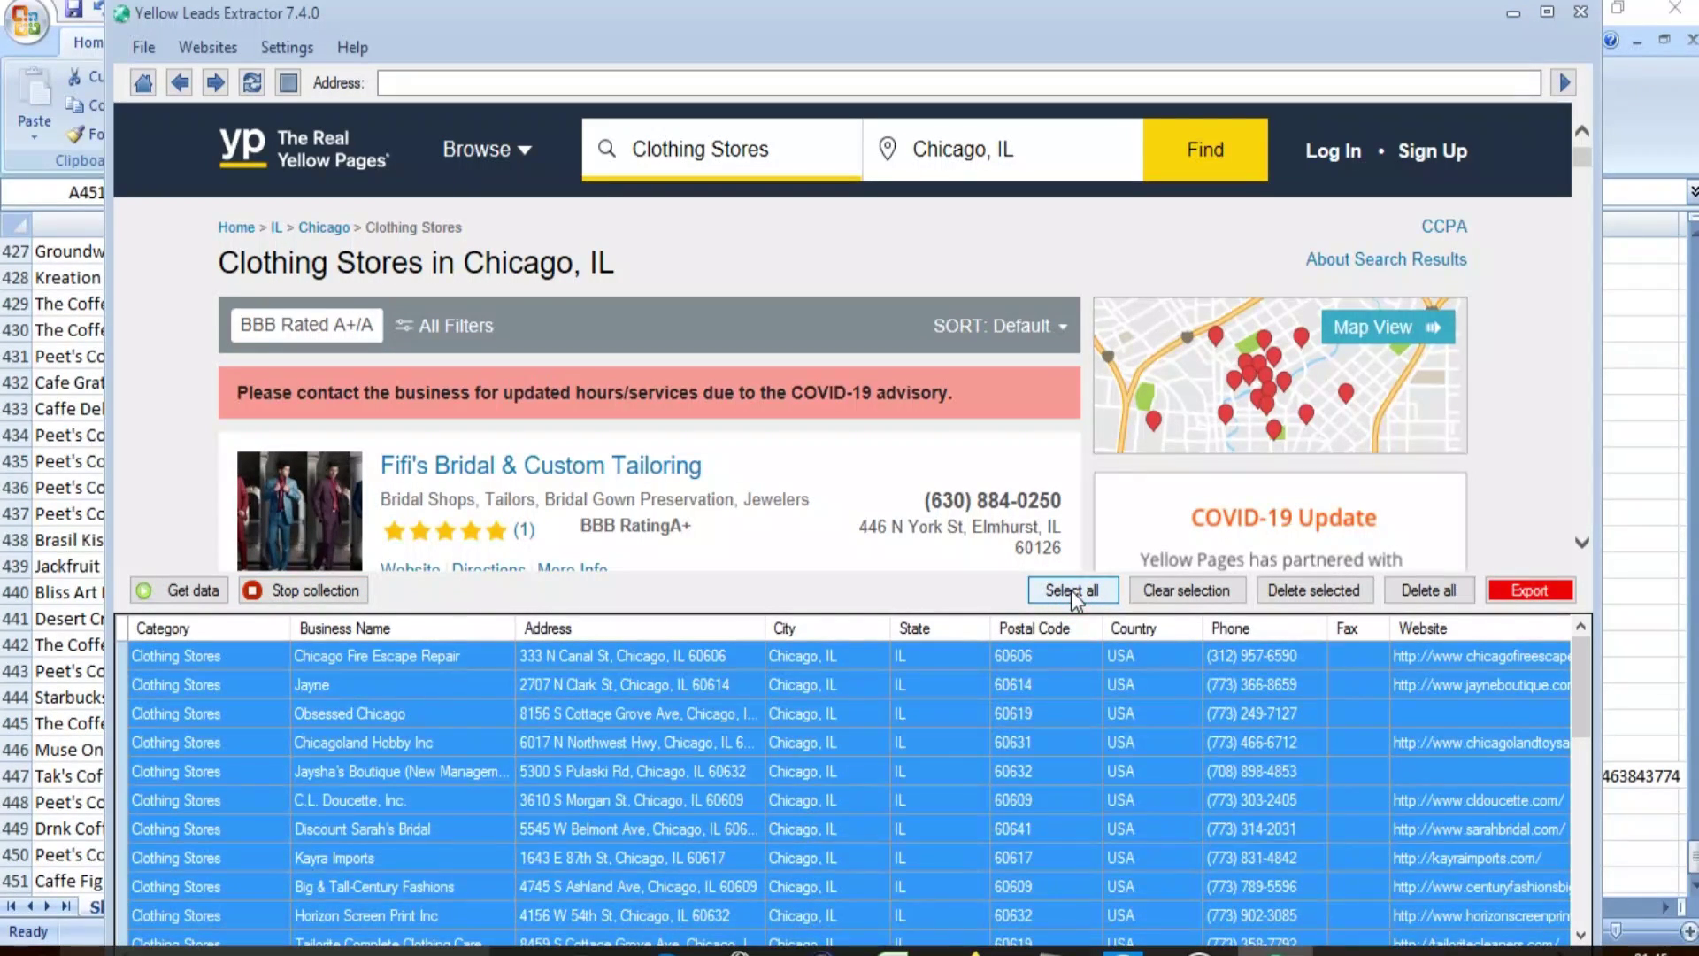
left_click(1520, 588)
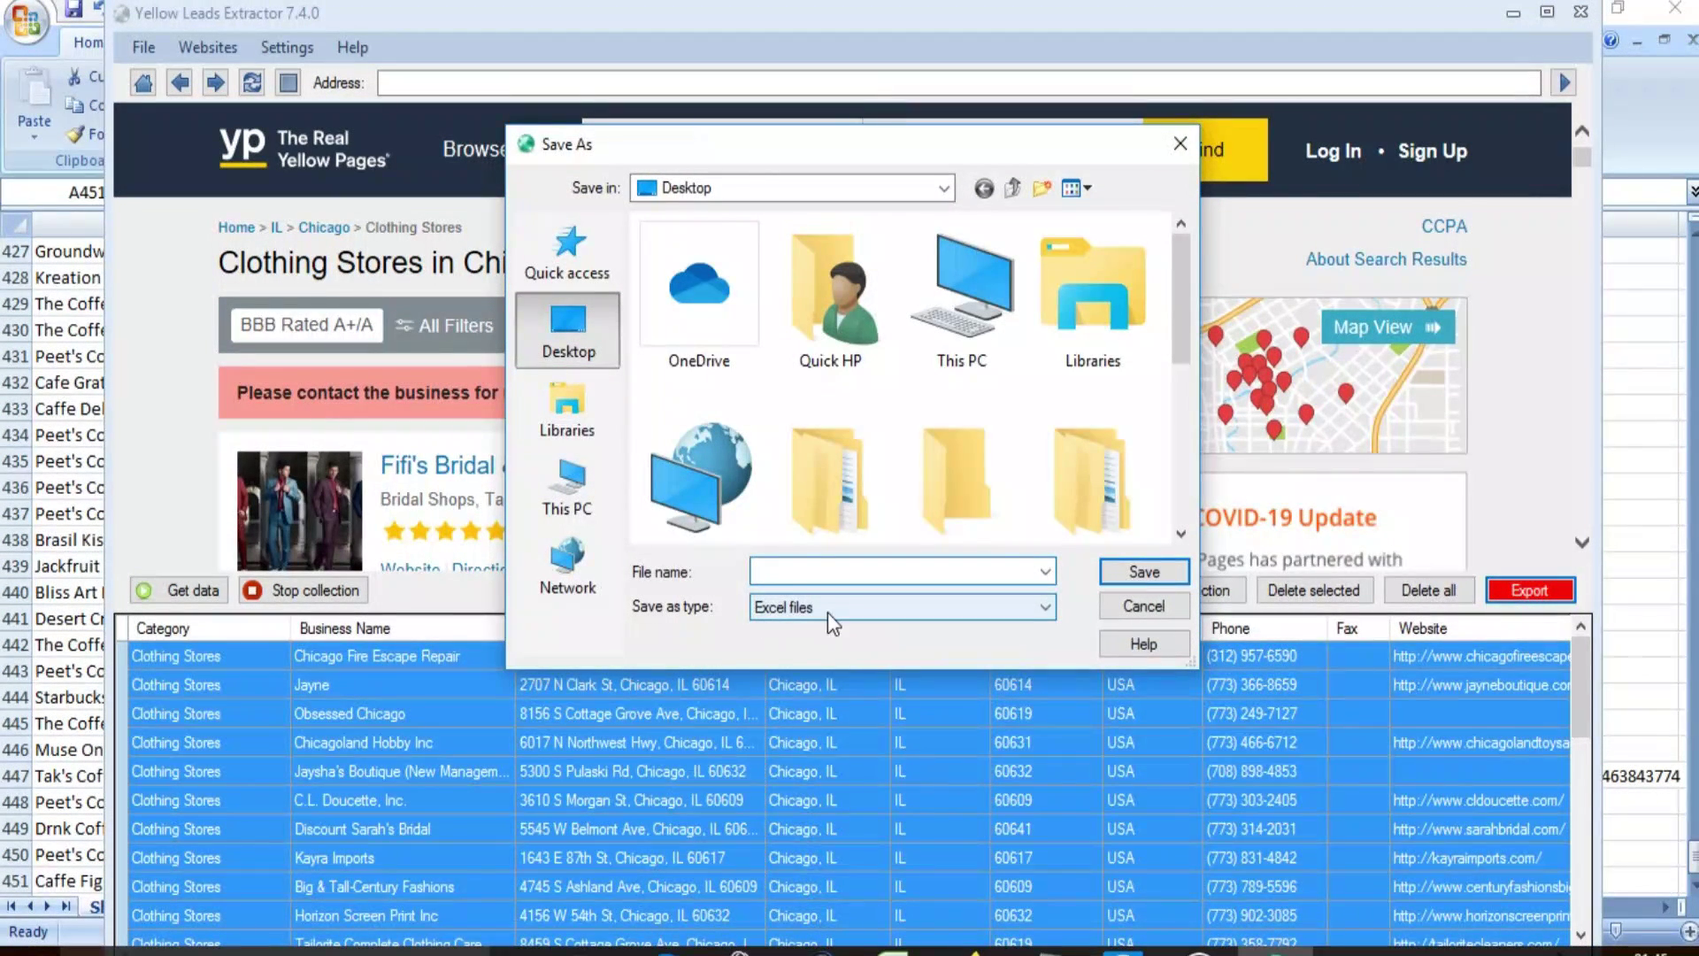
left_click(791, 572)
type("usa")
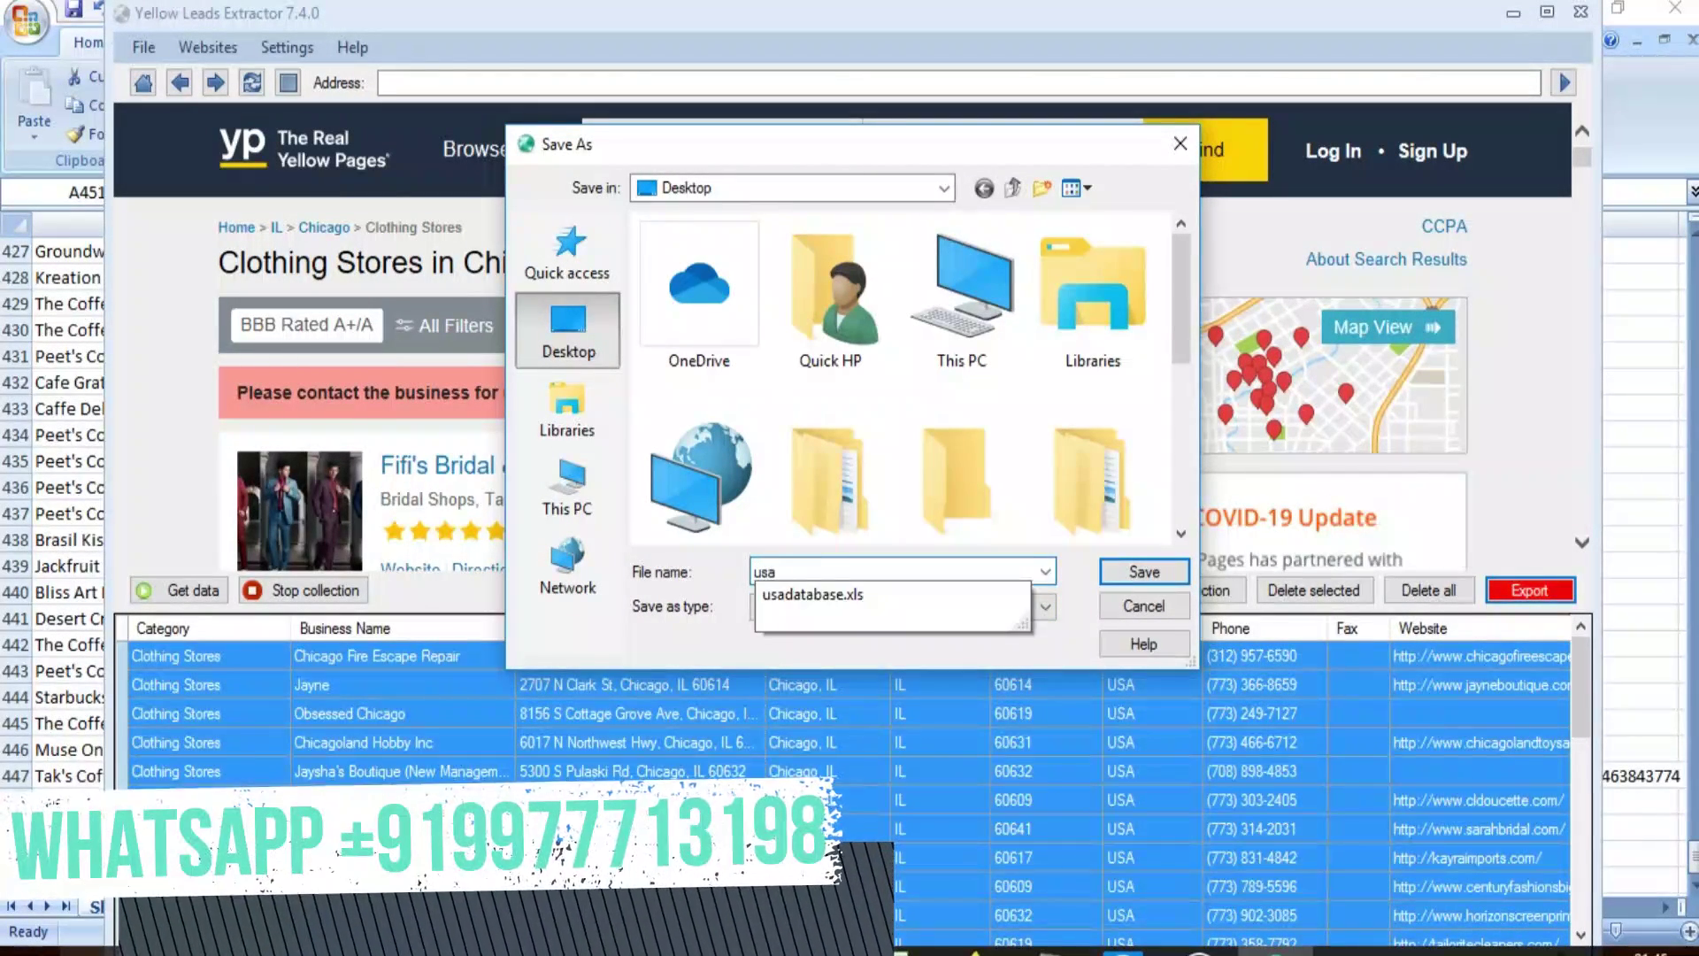
type(" b2b")
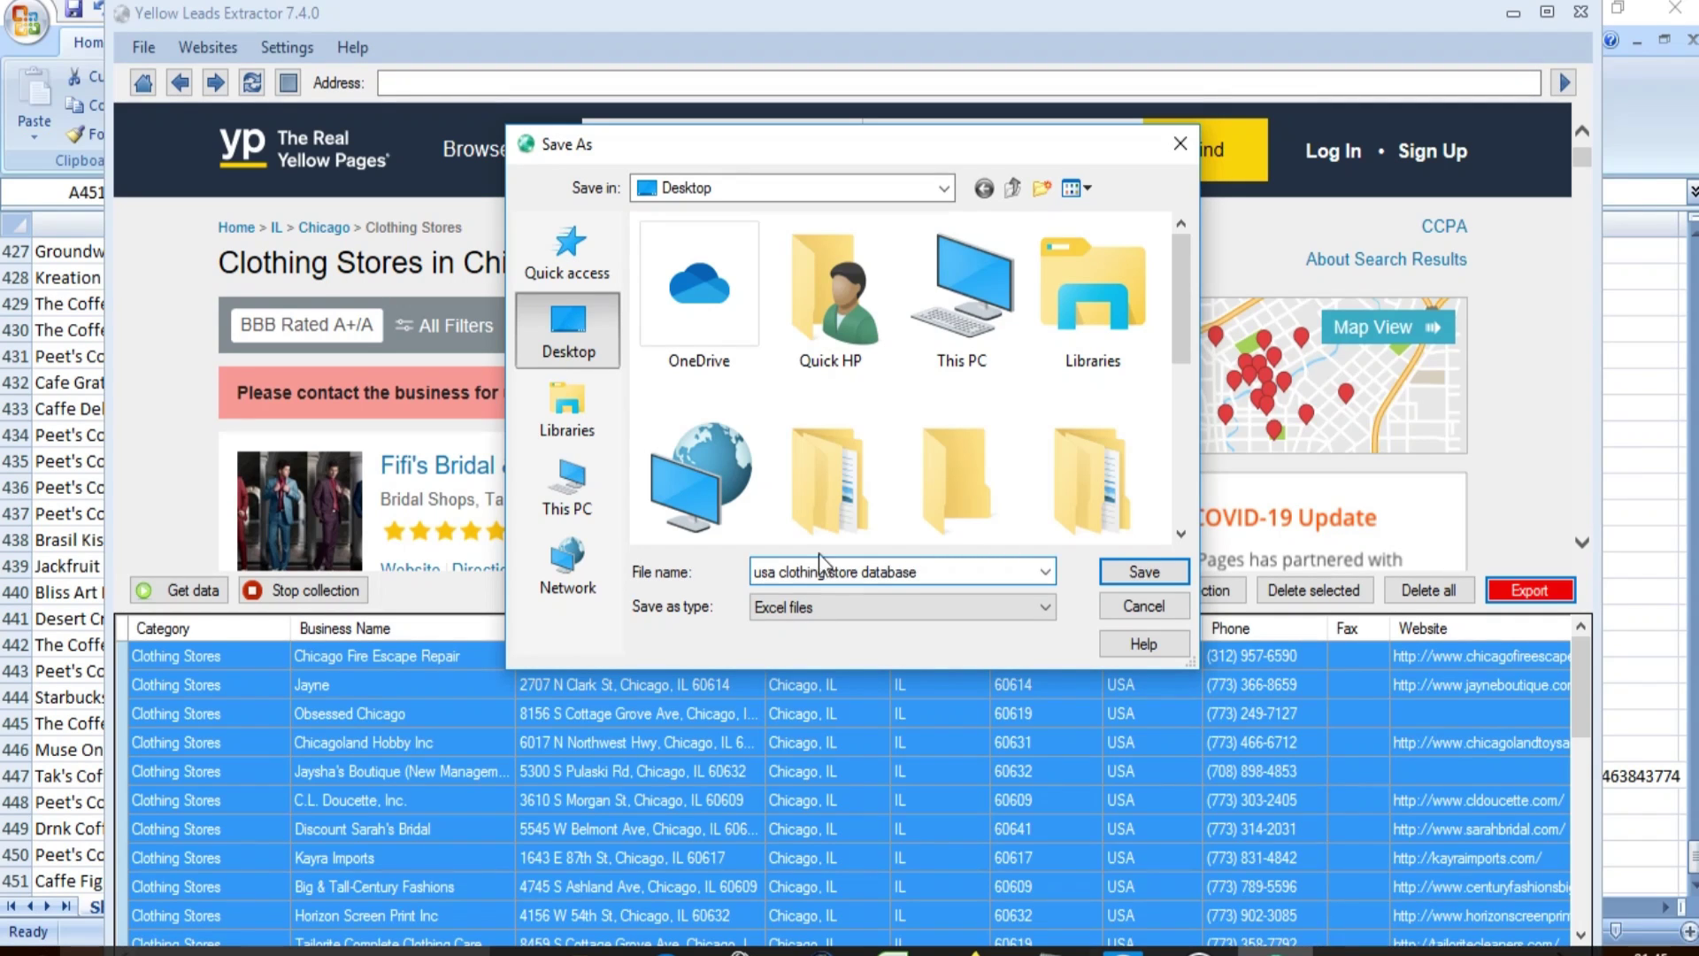
Step: Save the export to the Desktop as 'usa clothing store database'
left_click(1144, 573)
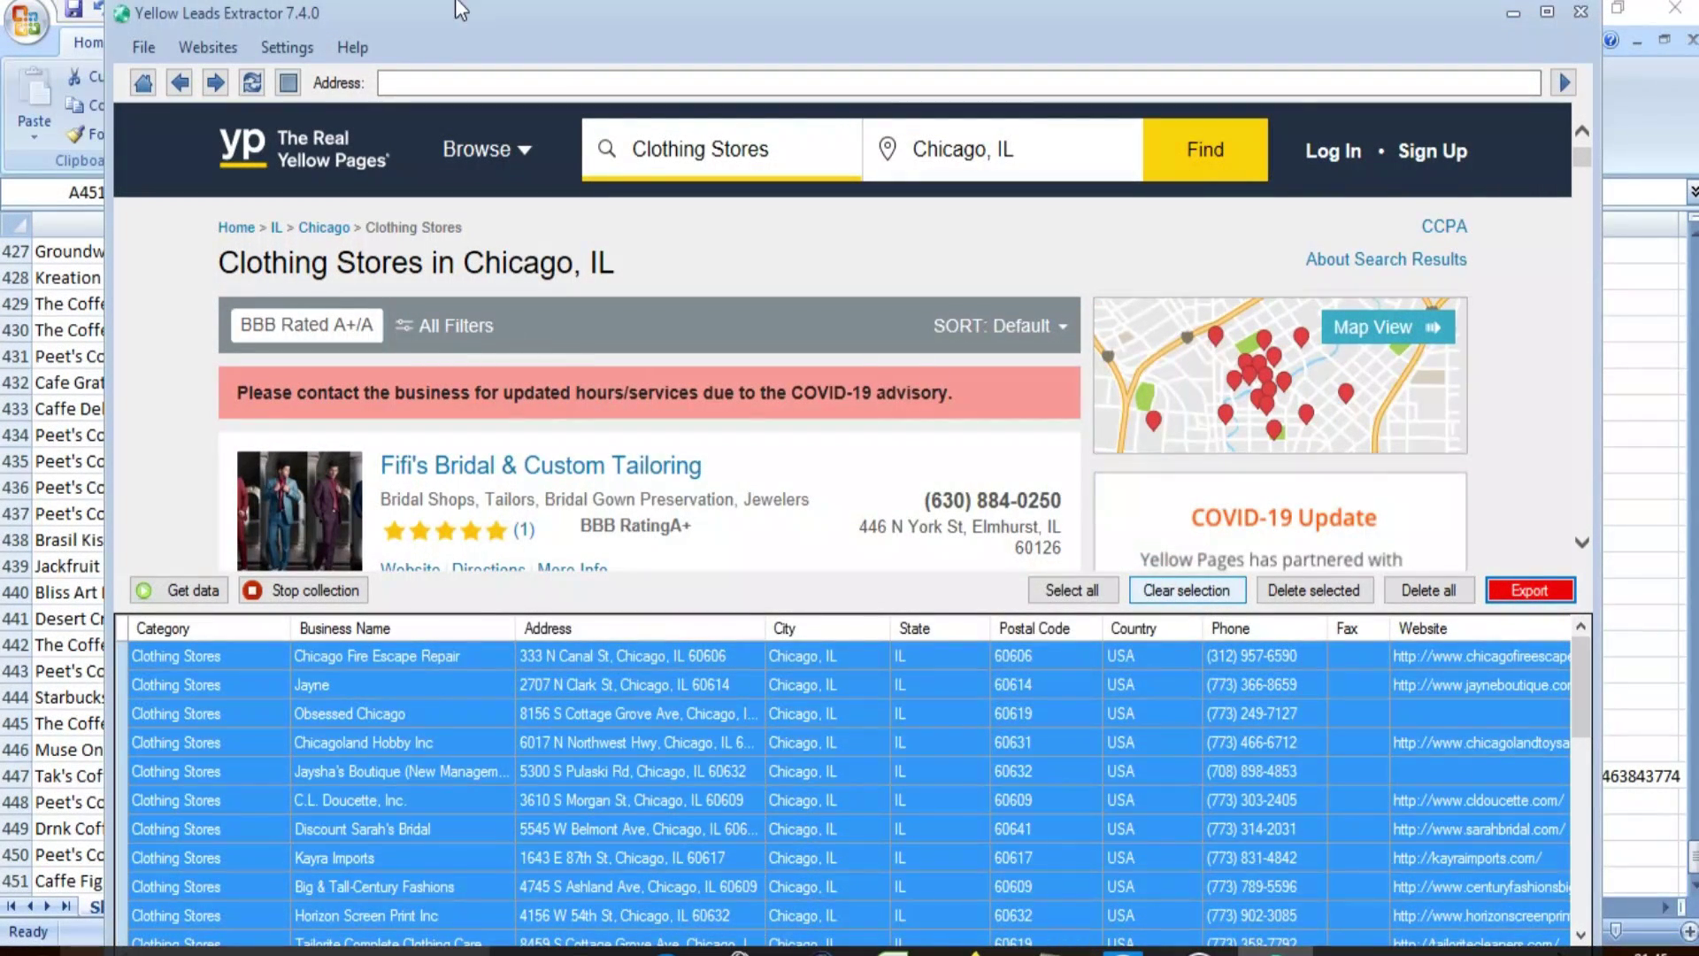
left_click(287, 46)
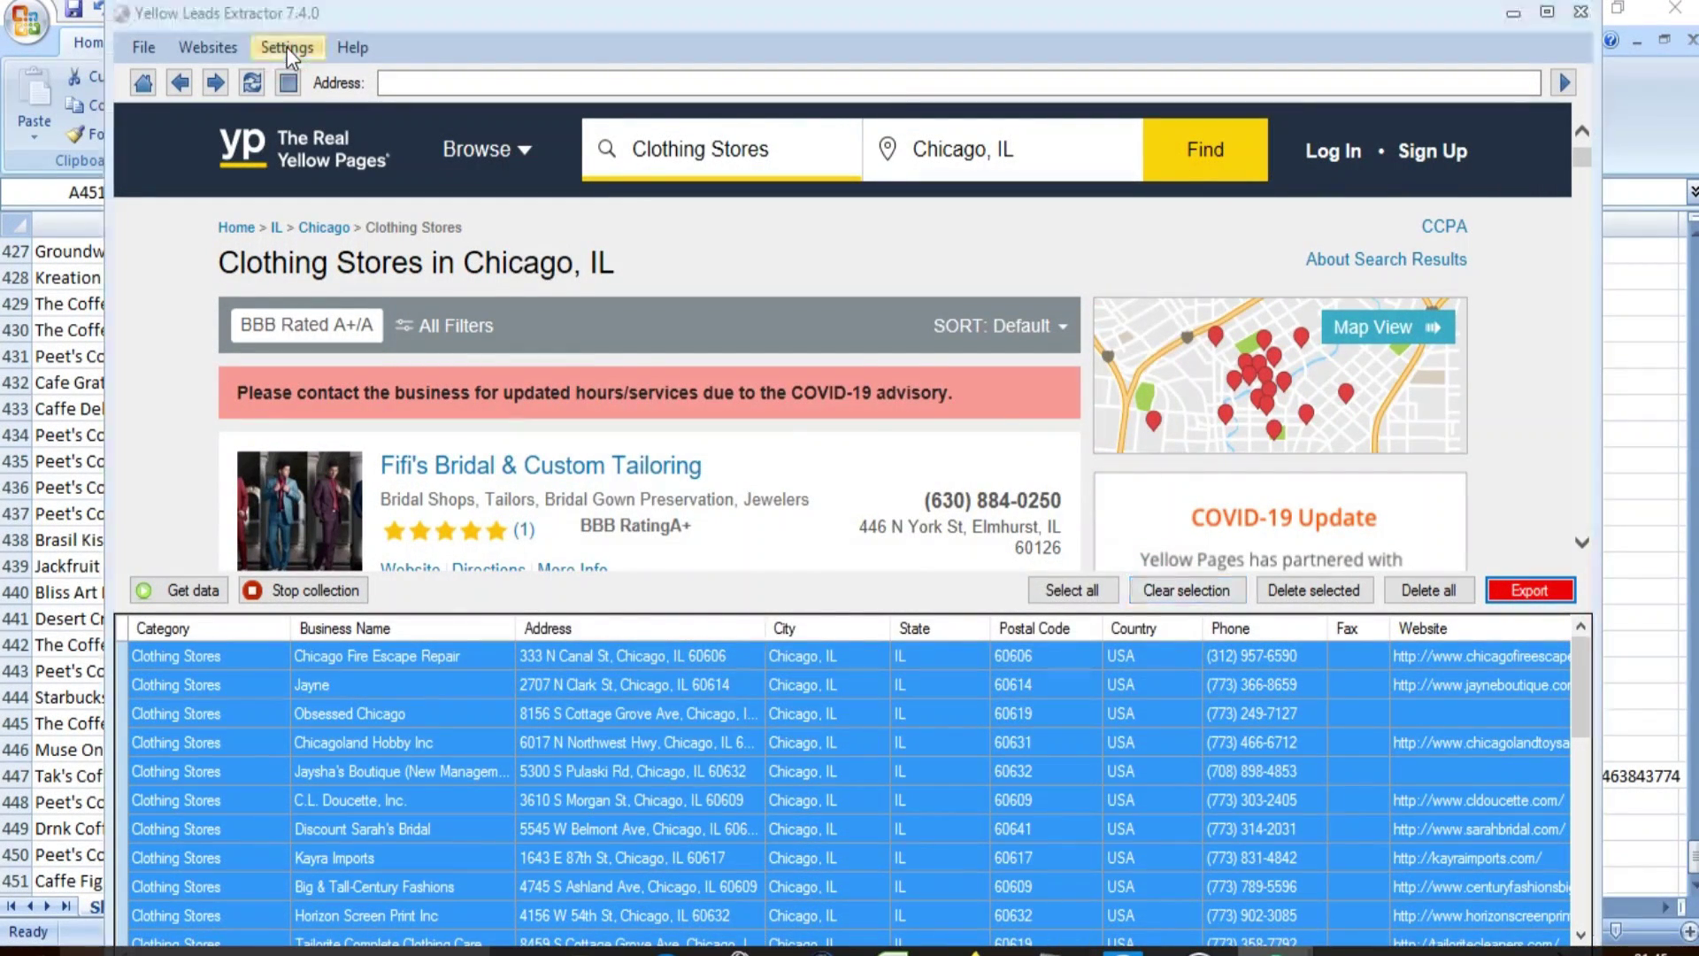
Step: Set the export format to Microsoft Excel File in Settings and confirm
left_click(834, 593)
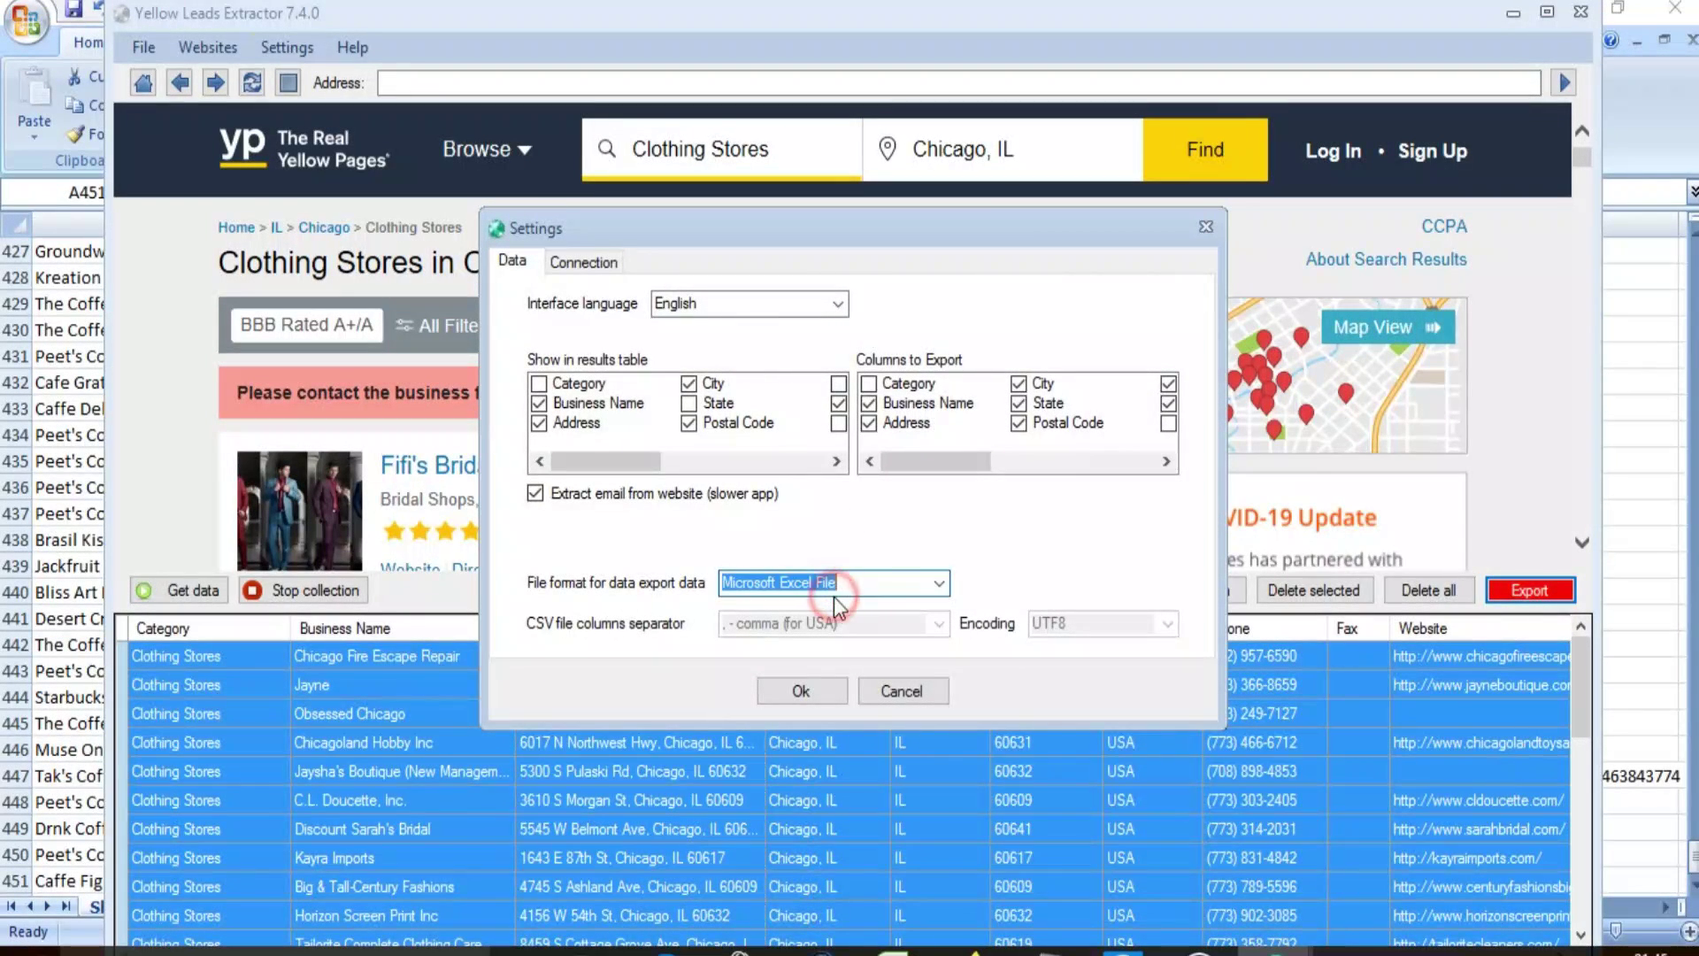
left_click(939, 585)
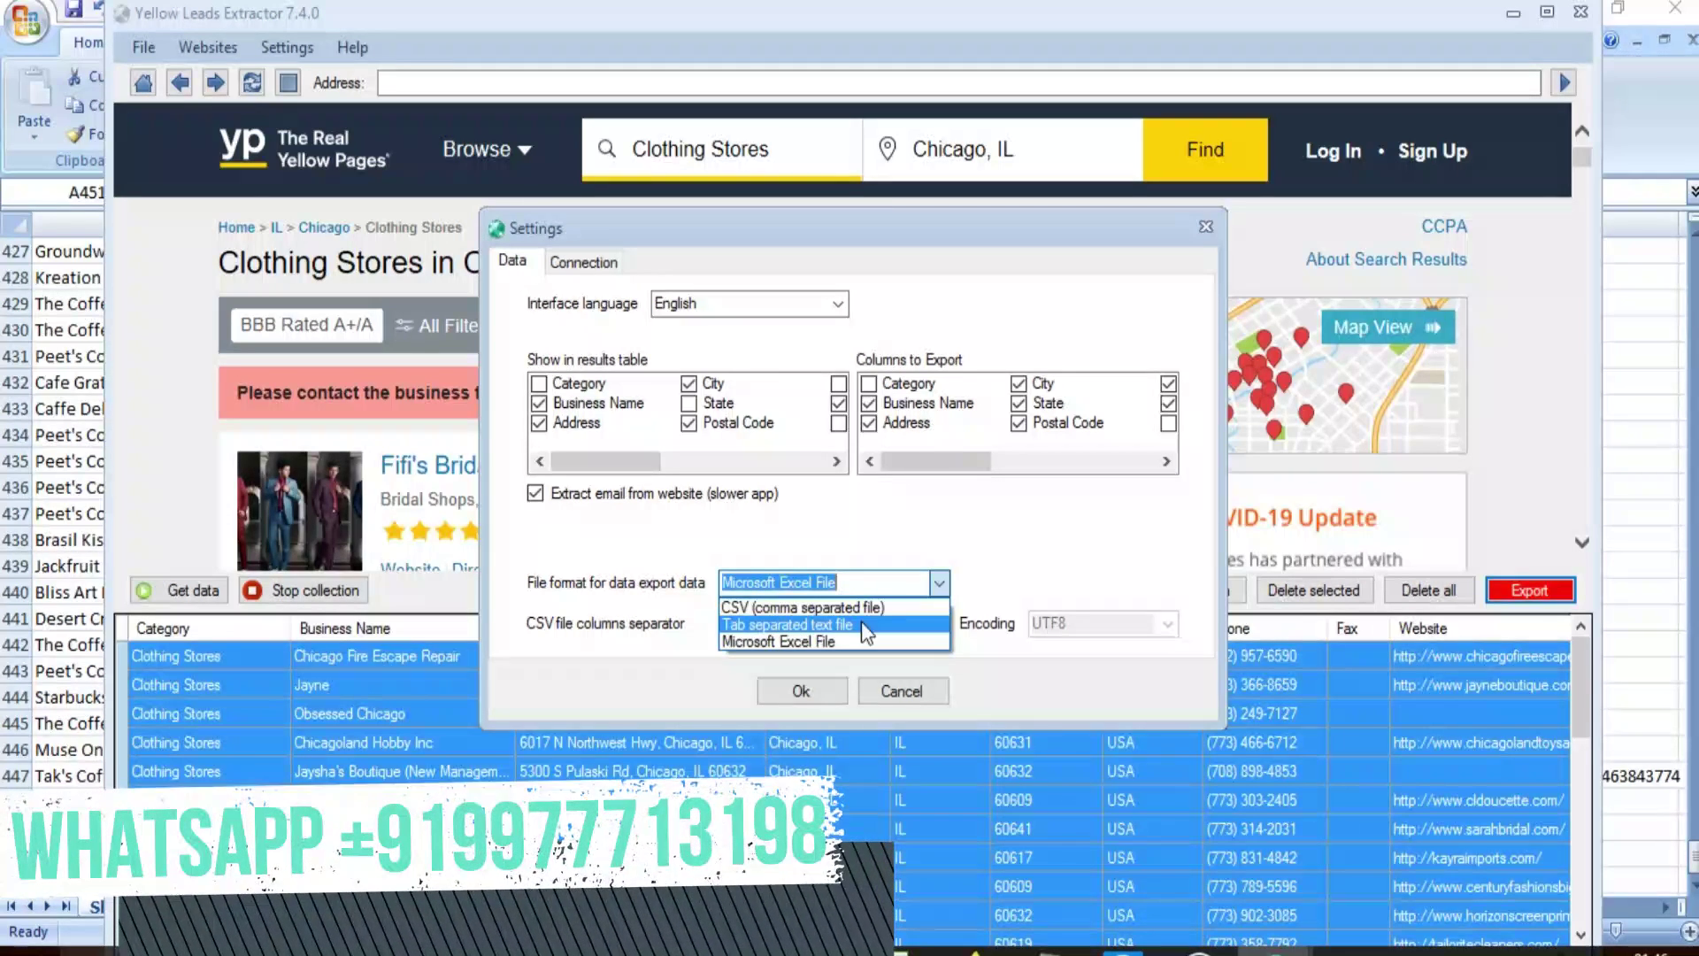
left_click(777, 645)
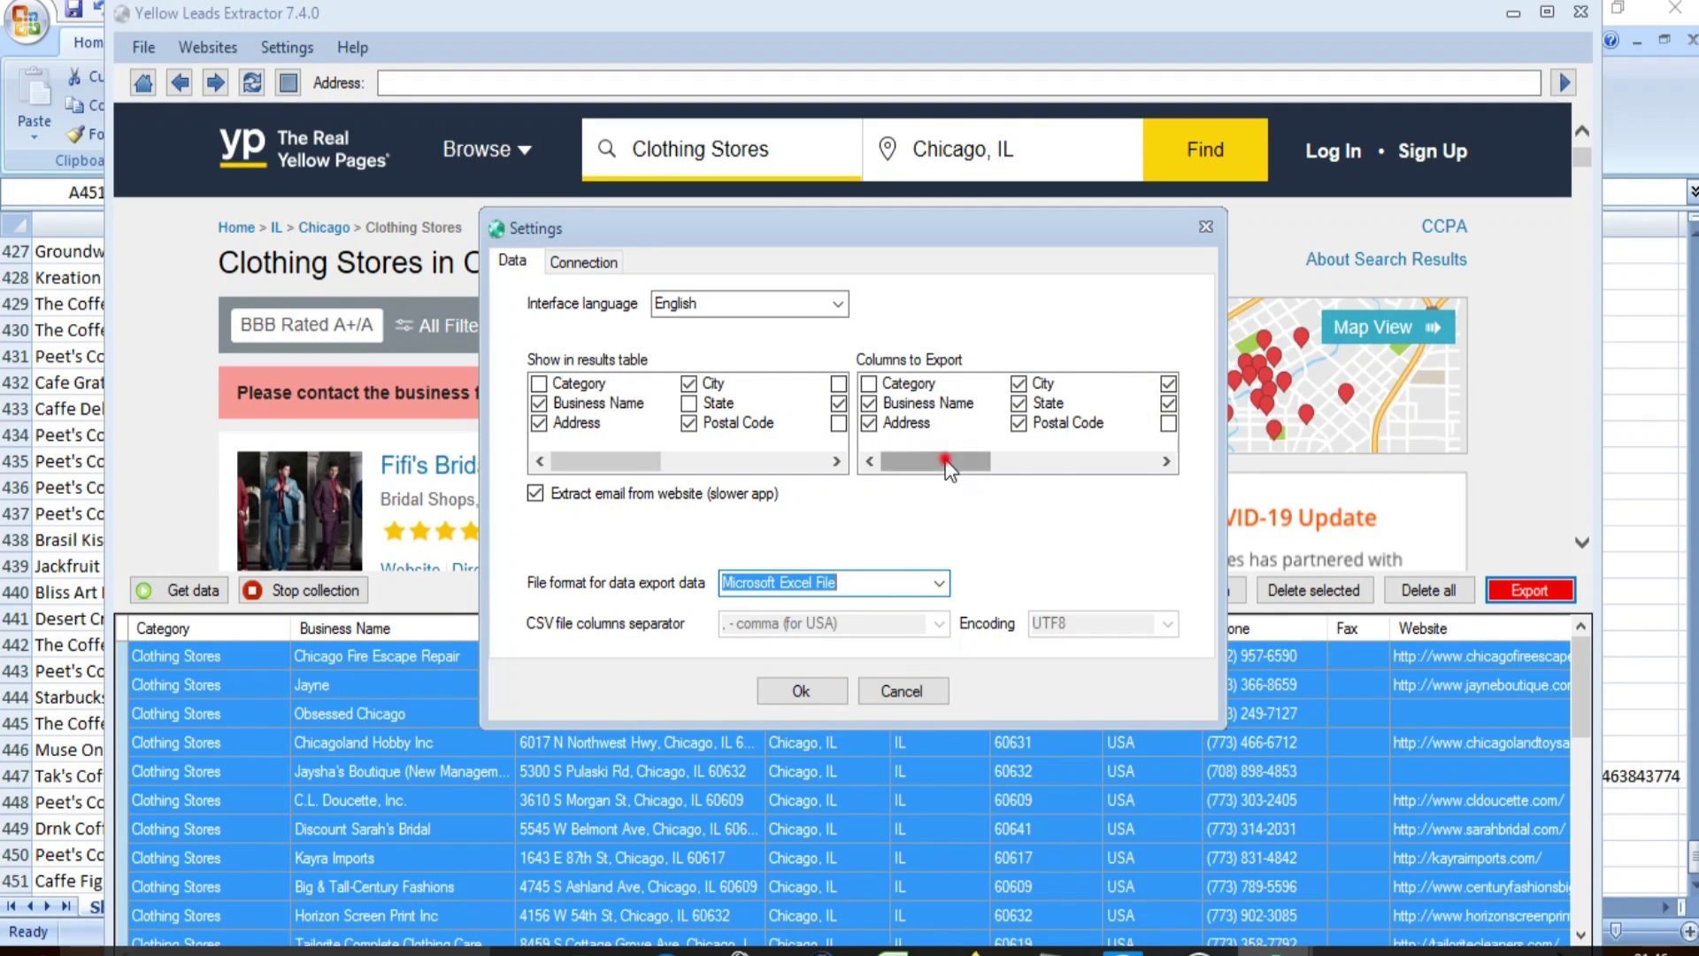
left_click_drag(946, 460, 1114, 460)
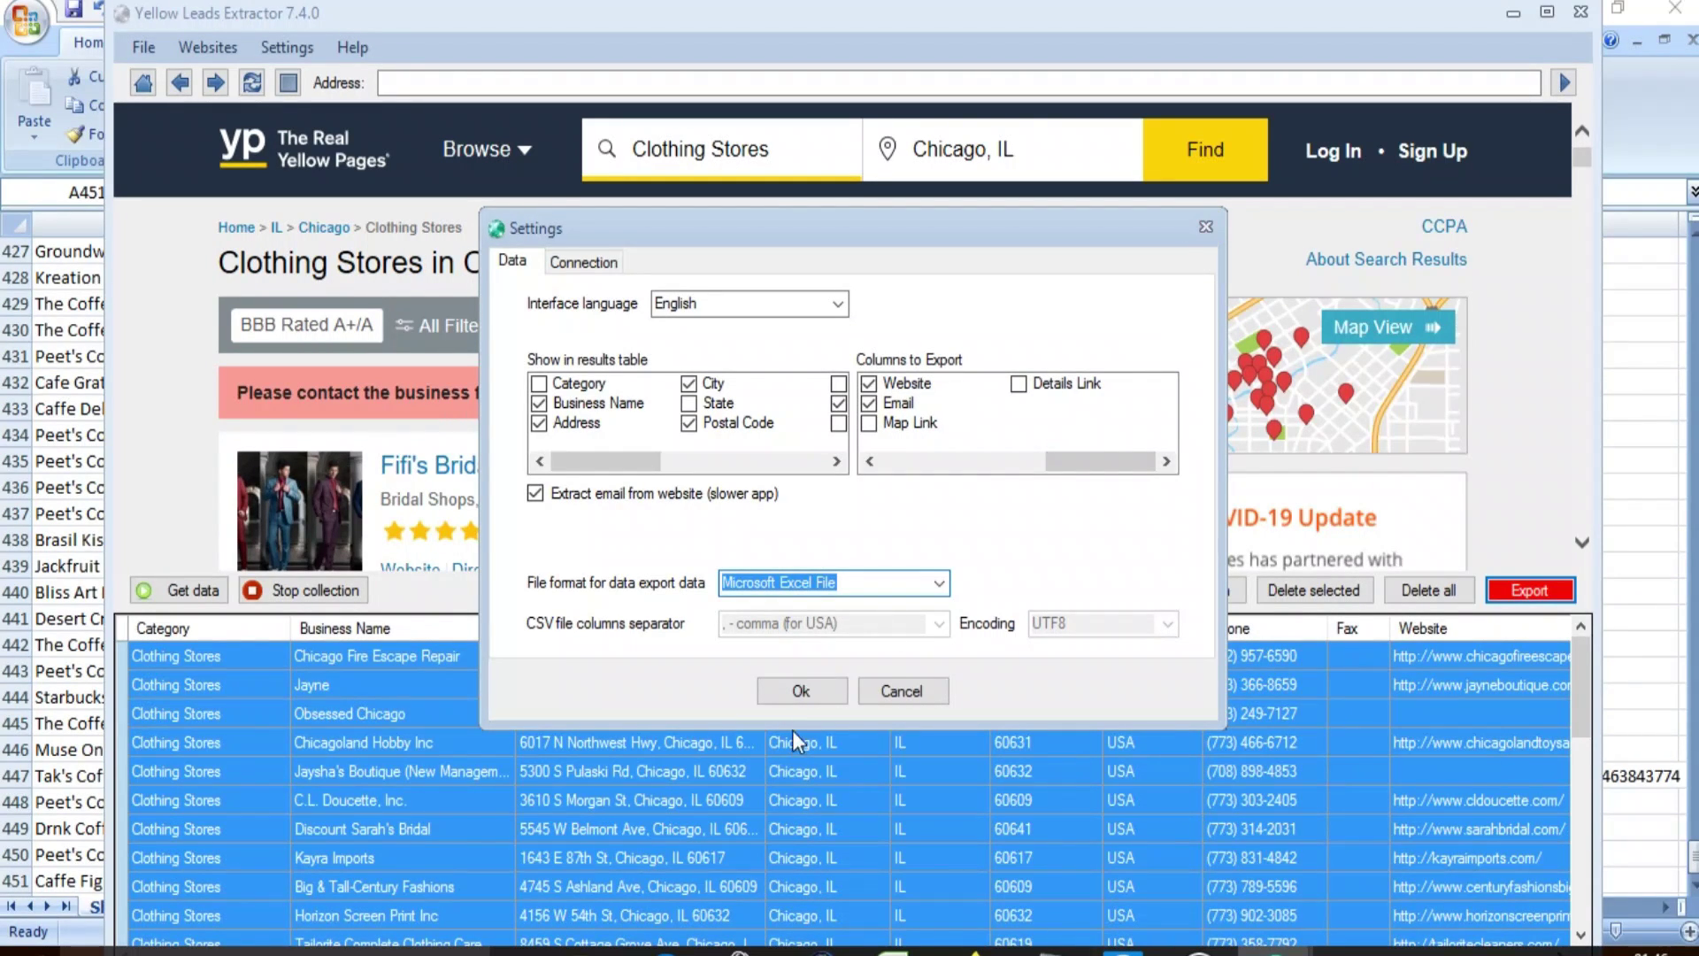
left_click(800, 692)
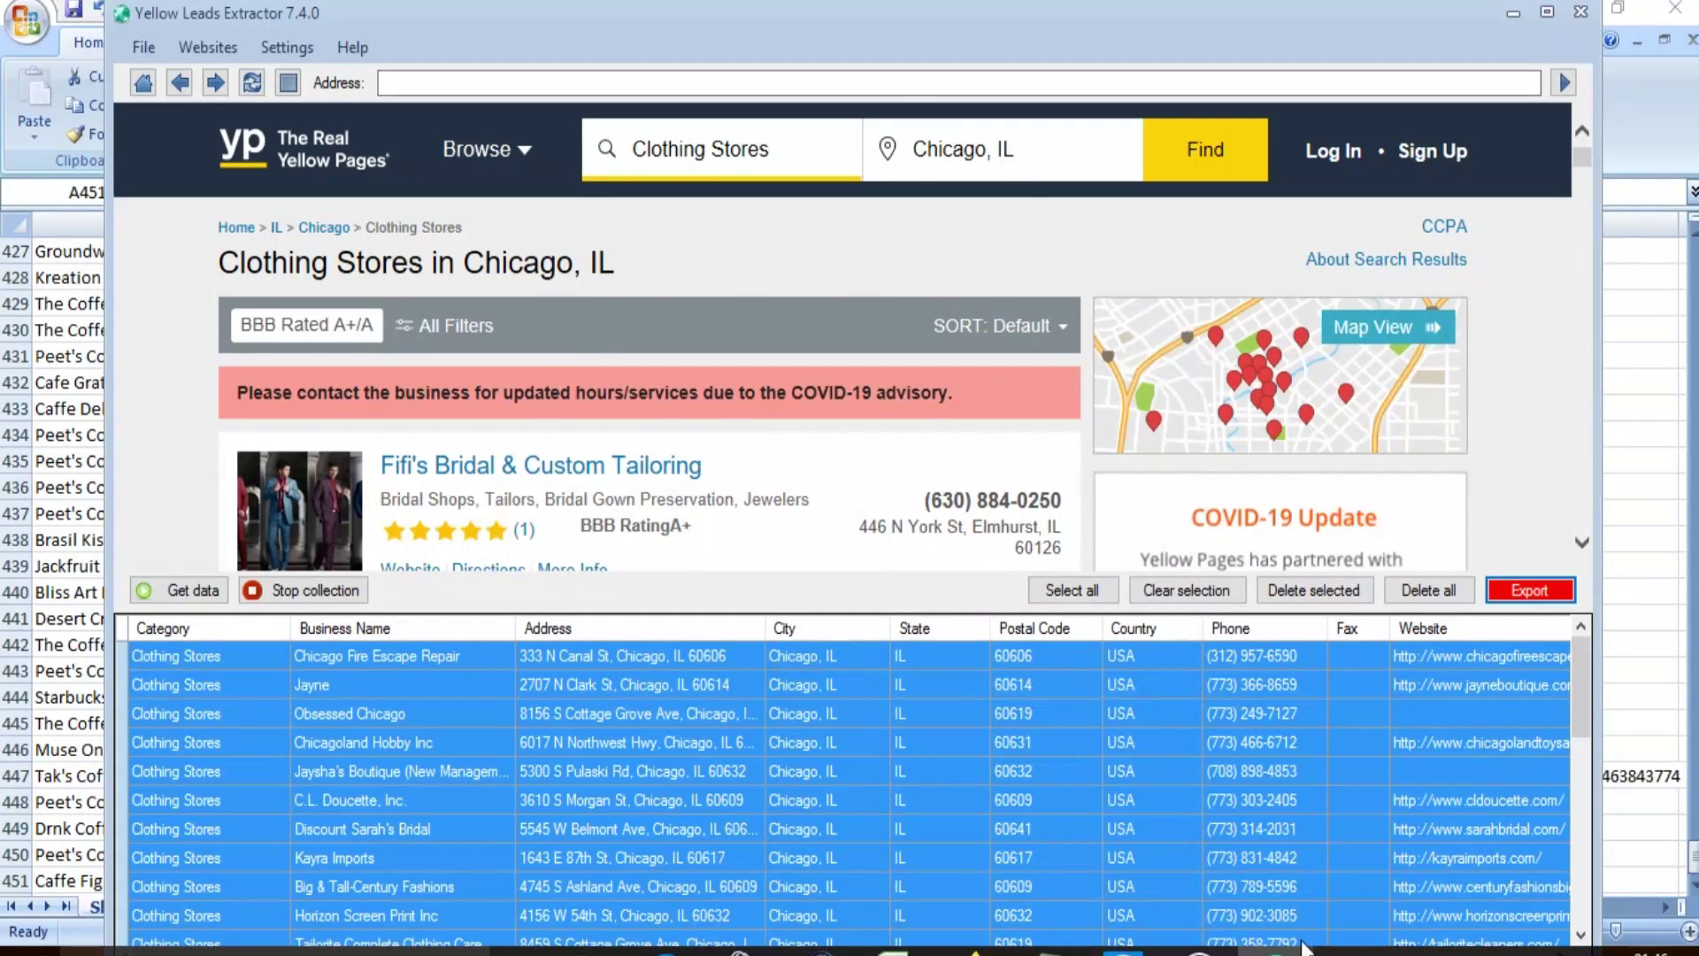
Step: Close the old usadatabase sheet and open the exported usa clothing store database file
left_click(1515, 14)
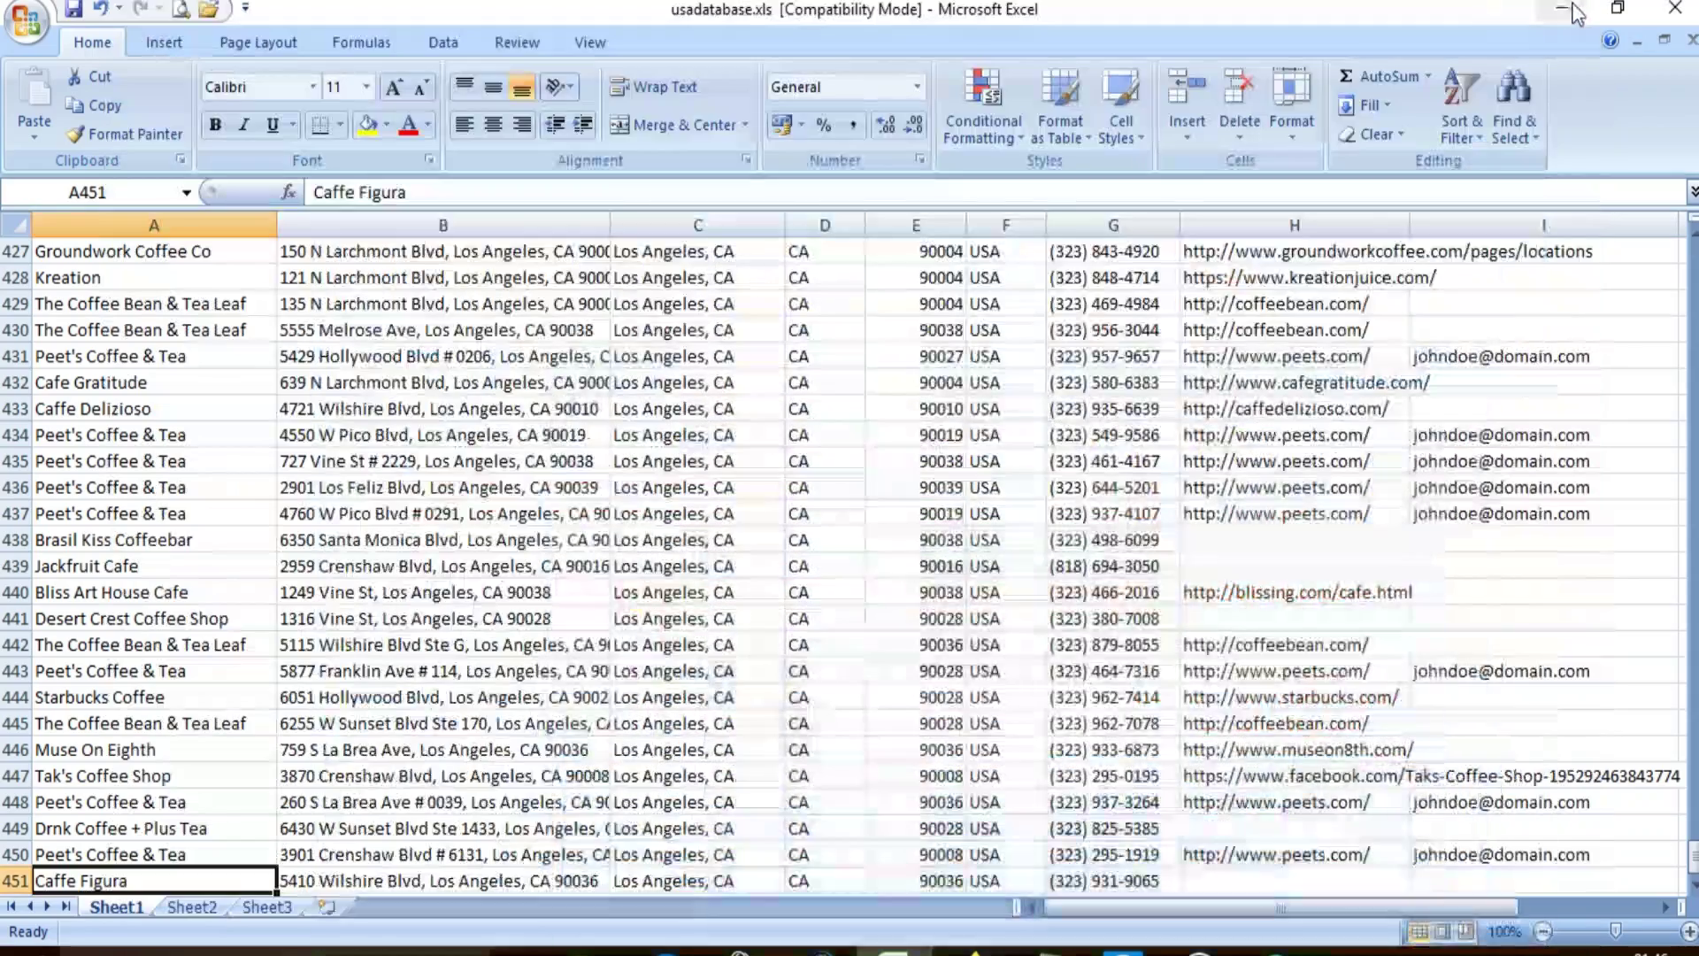
left_click(1570, 14)
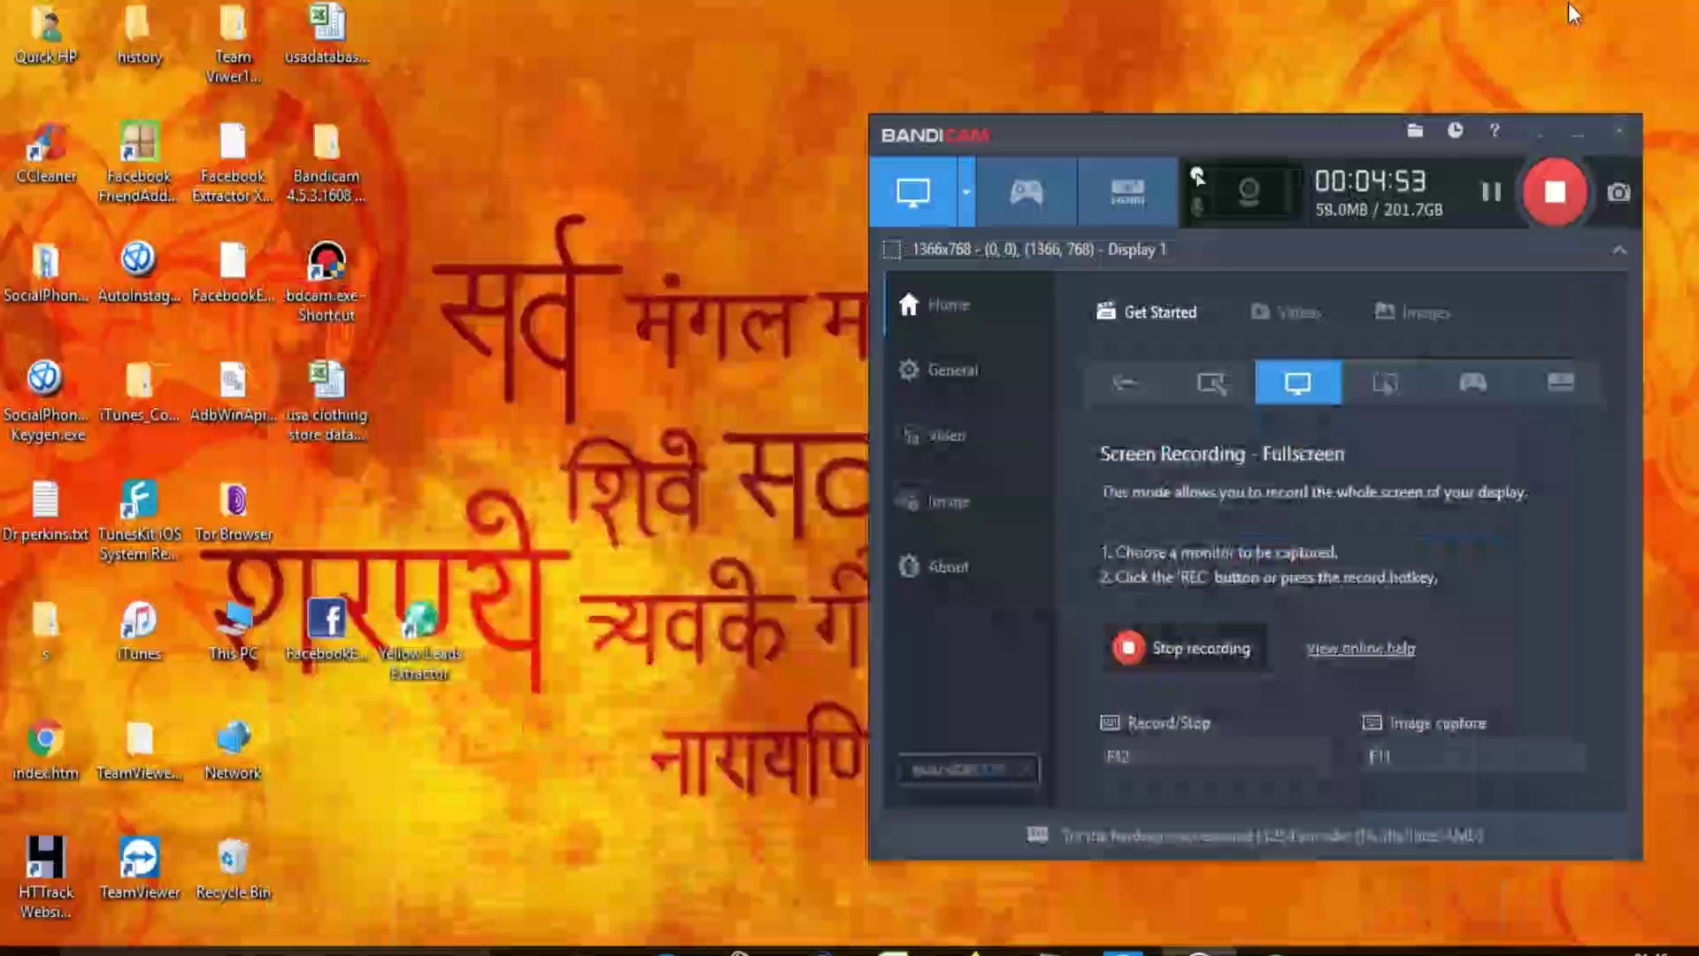
right_click(326, 397)
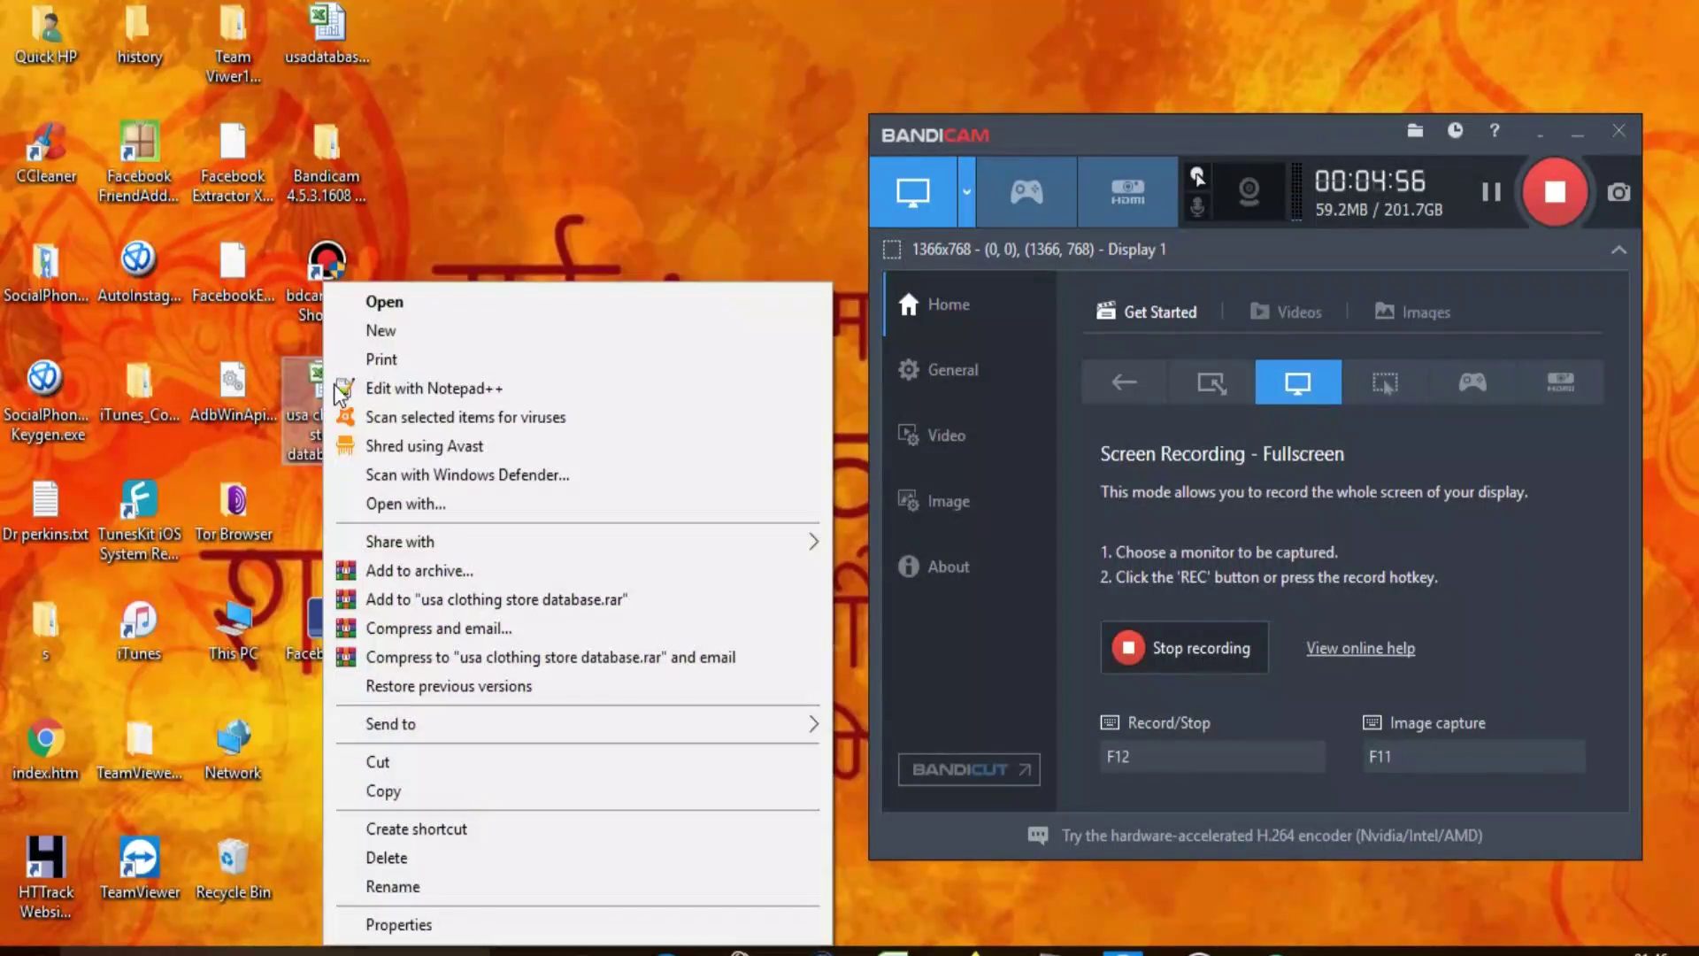
left_click(385, 305)
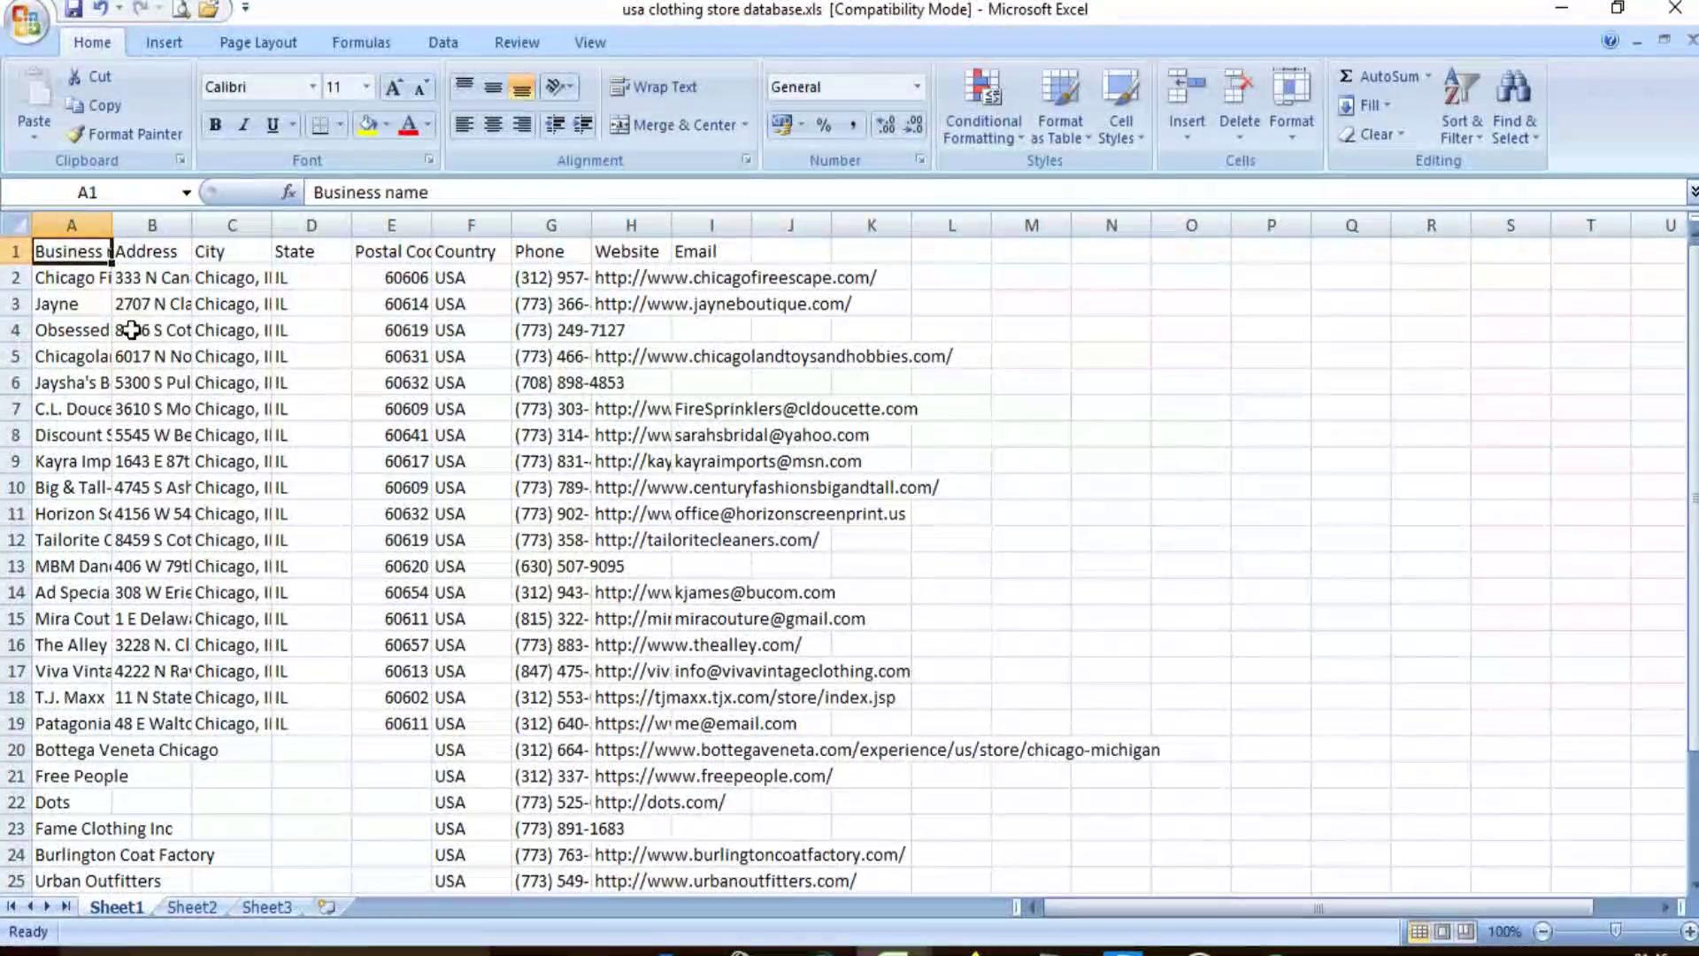
Step: Widen the Business name, Address and City columns of the Chicago sheet
left_click(77, 226)
left_click_drag(113, 227, 209, 232)
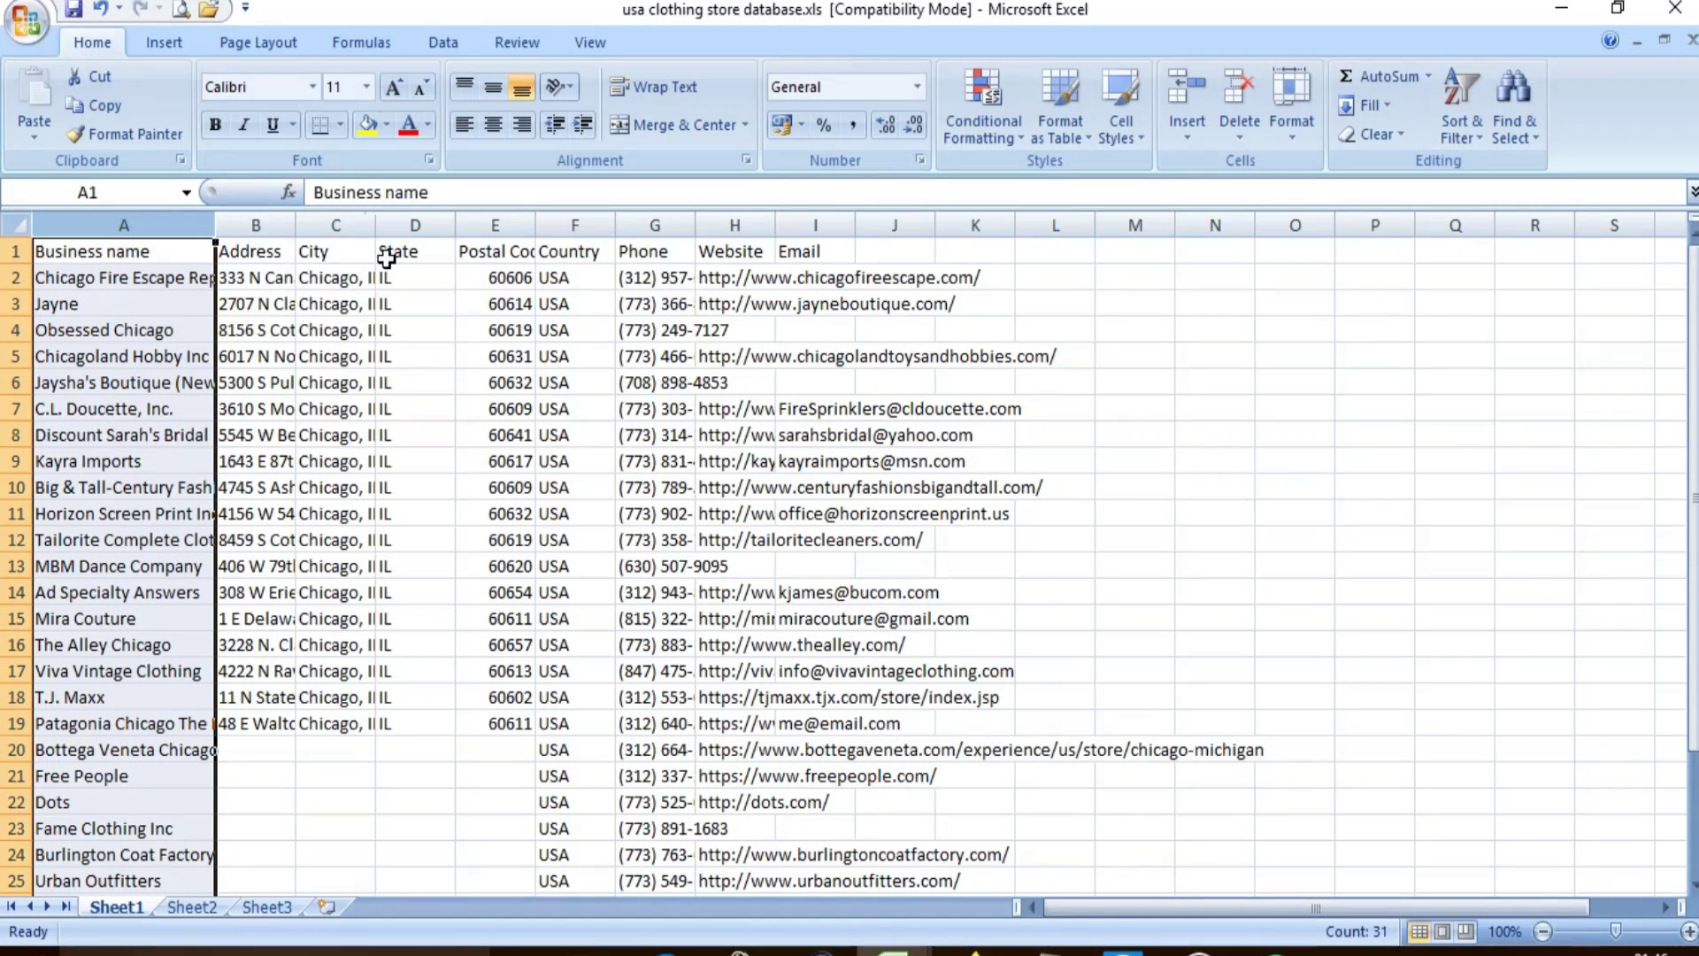
left_click(256, 226)
left_click_drag(295, 225, 553, 230)
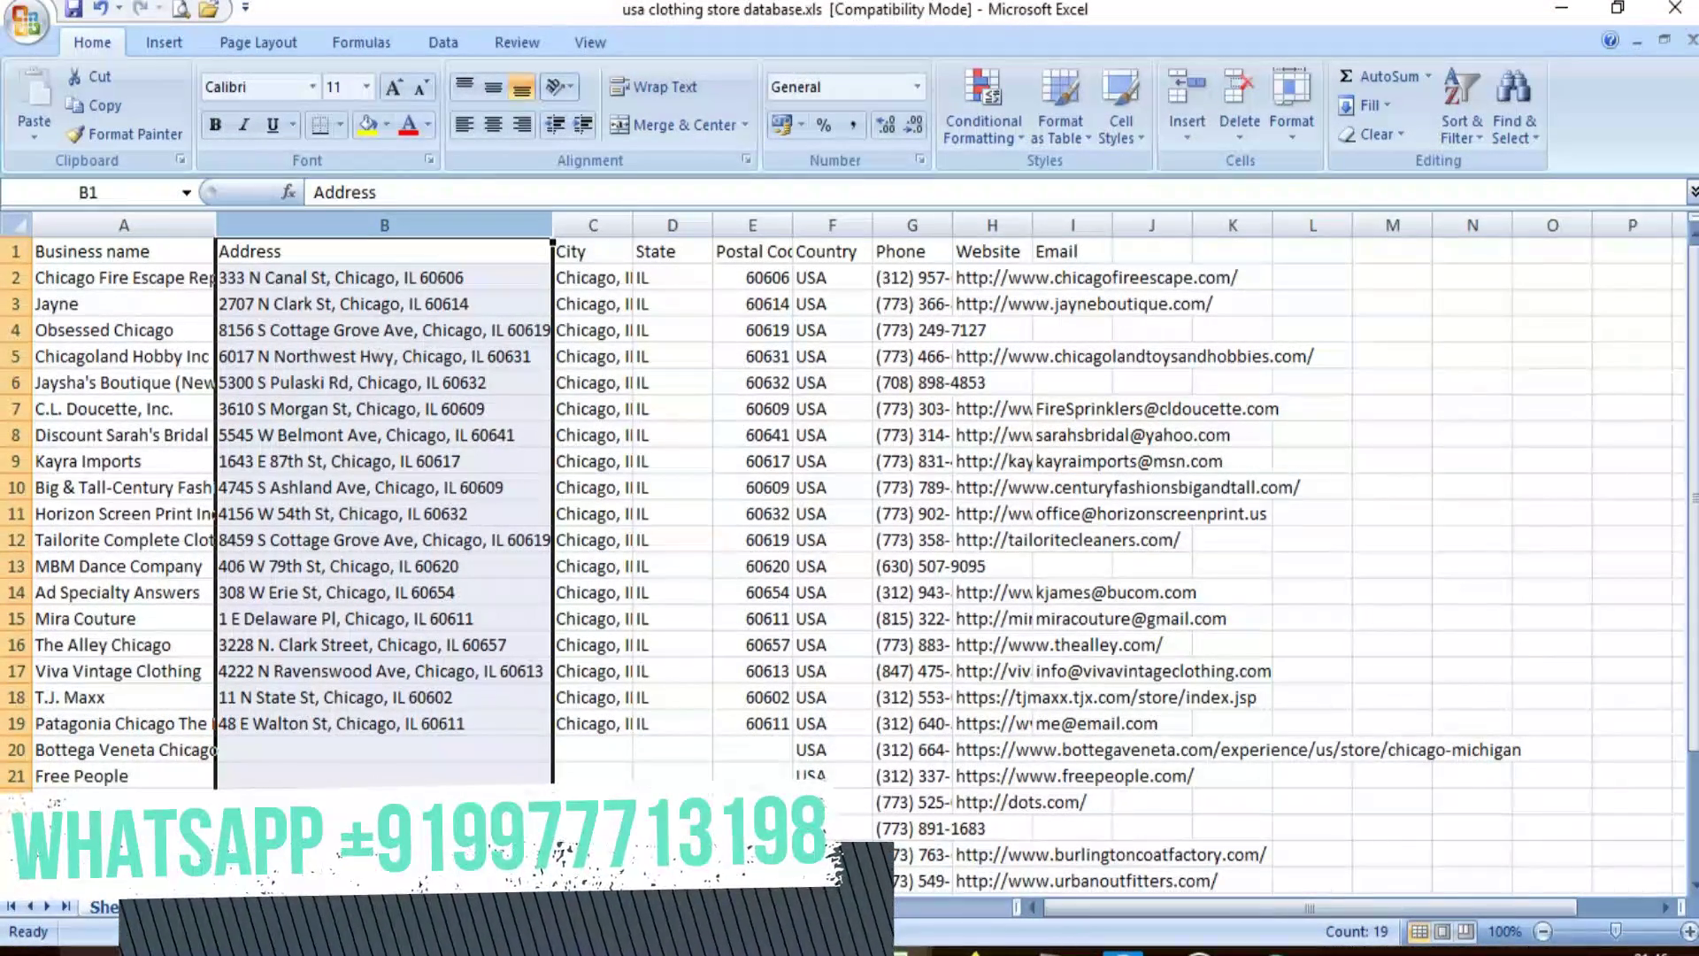
left_click(418, 749)
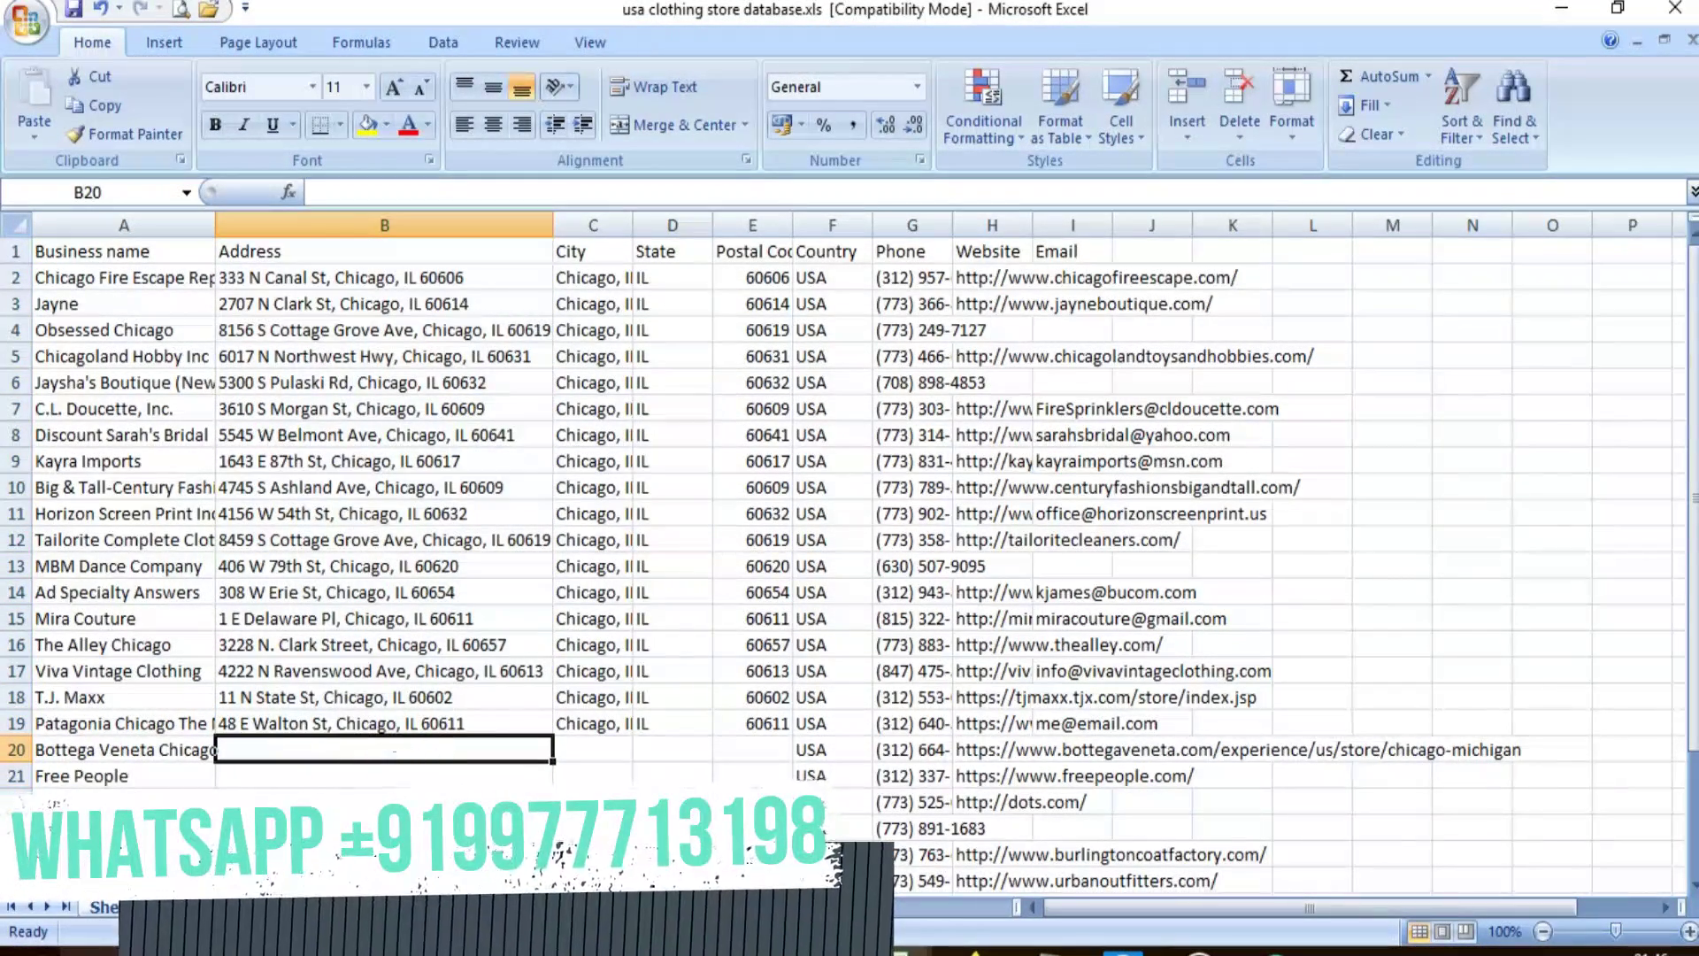
left_click(608, 226)
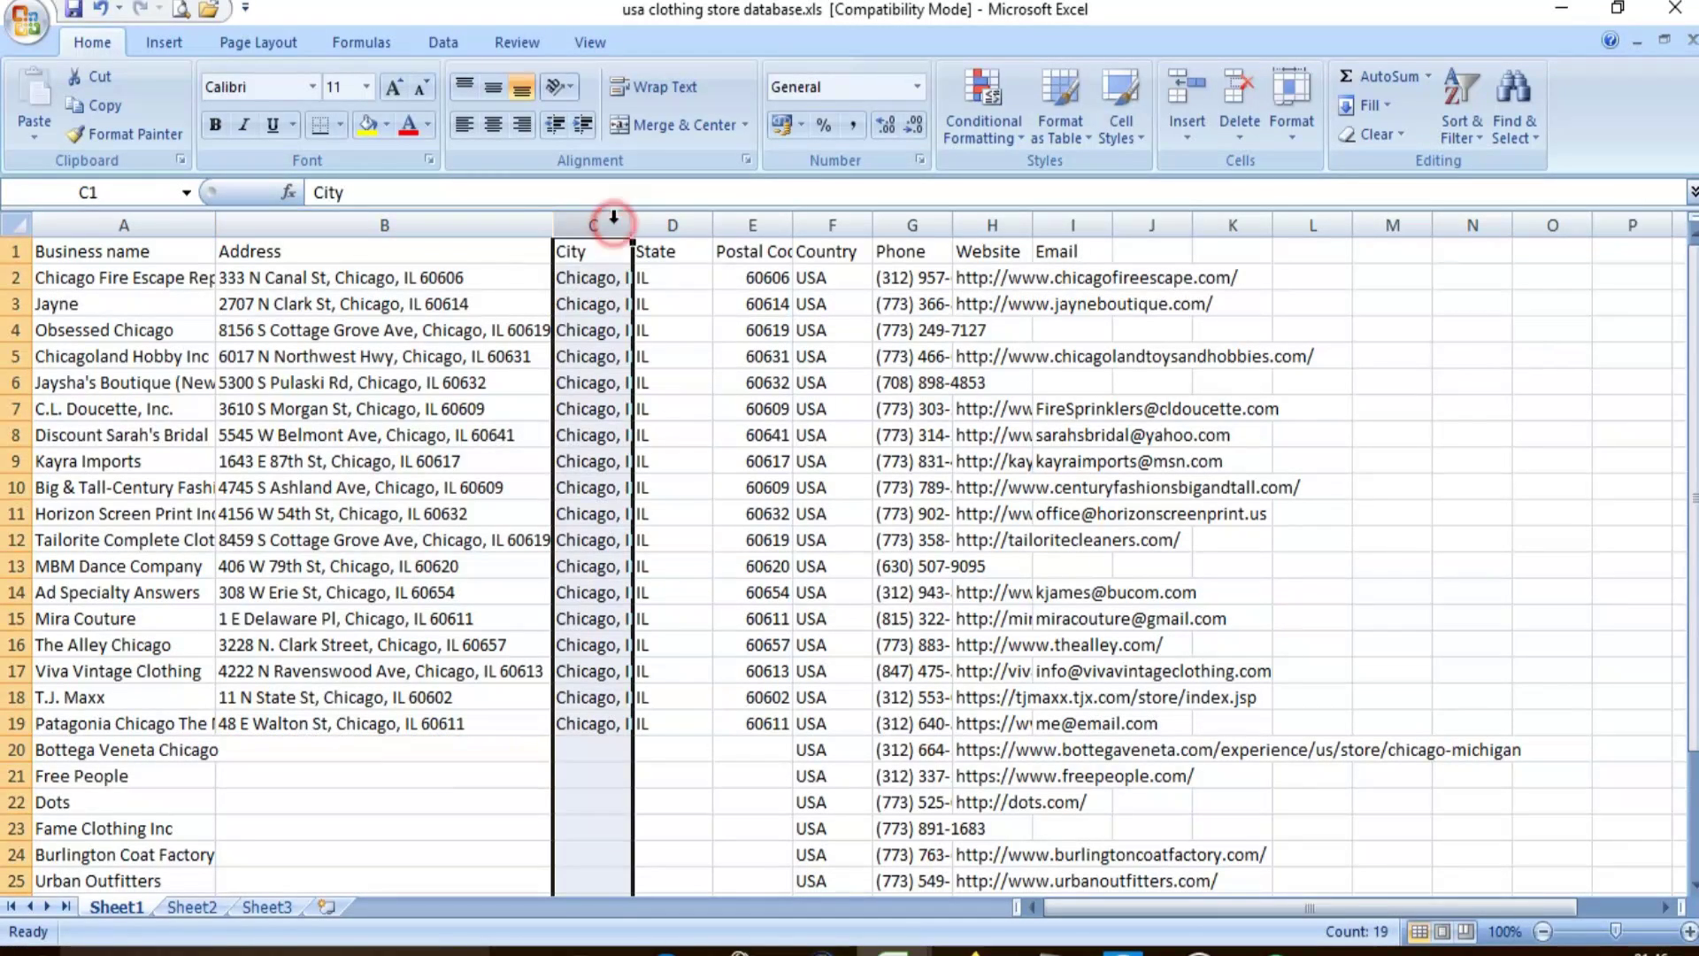
left_click_drag(630, 226, 752, 226)
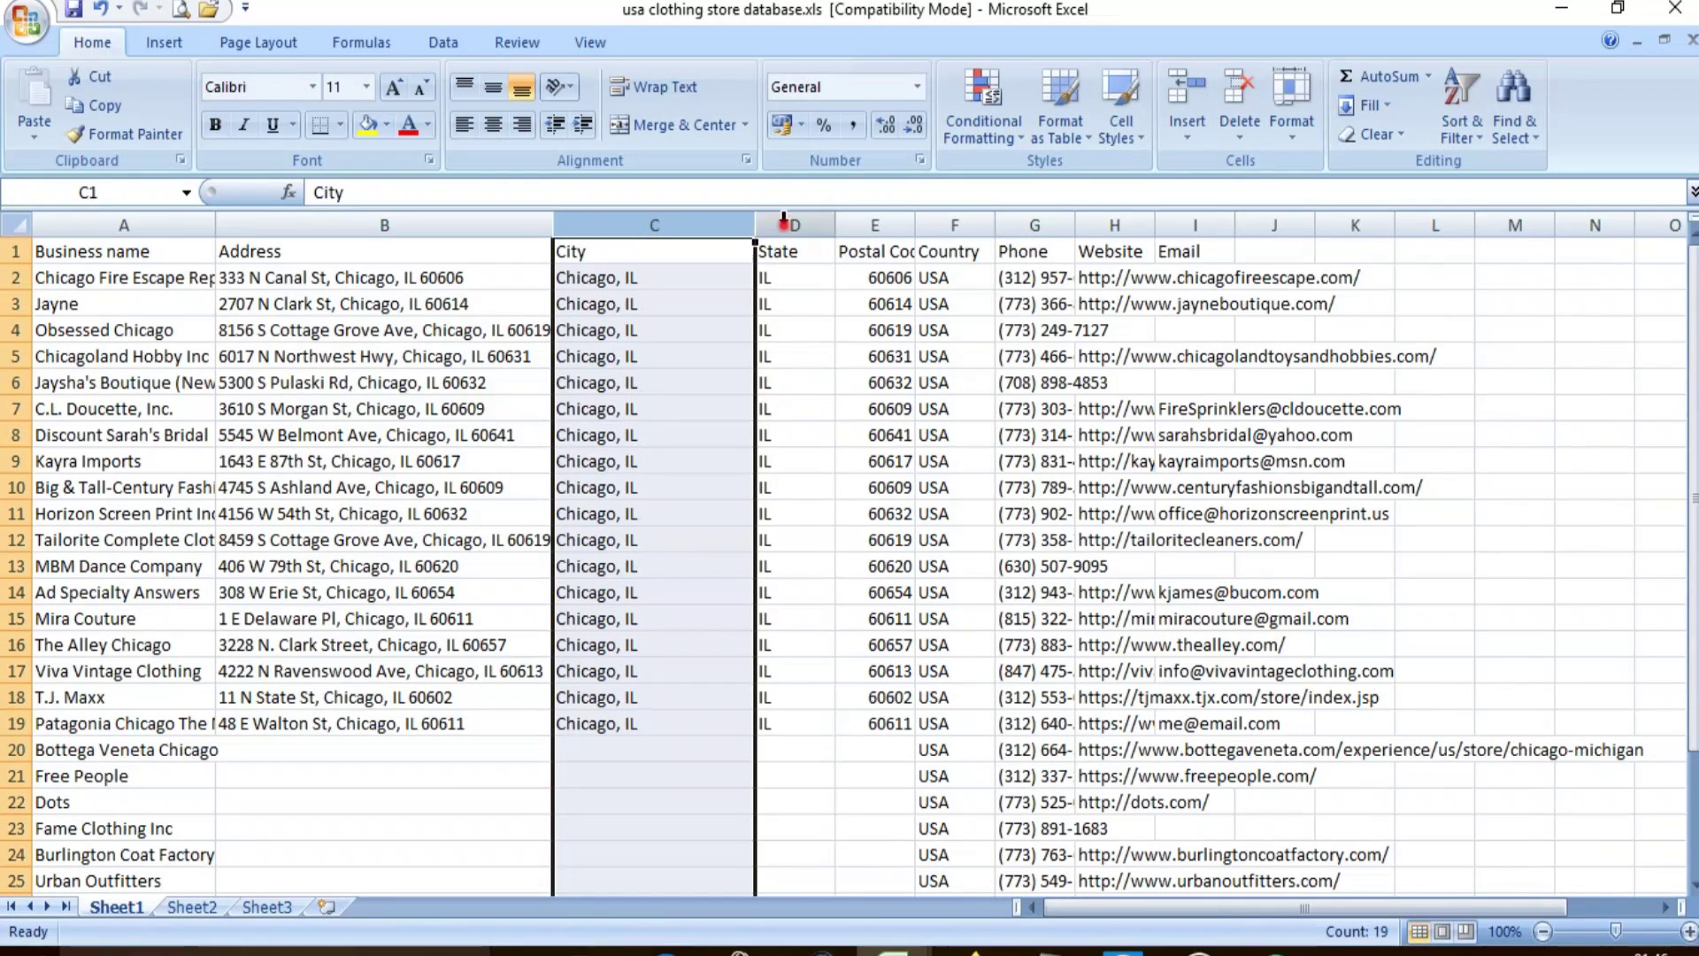
Step: Widen the Postal Code, Phone and Email columns and check Obsessed Chicago's empty website cell
left_click(789, 226)
left_click(896, 223)
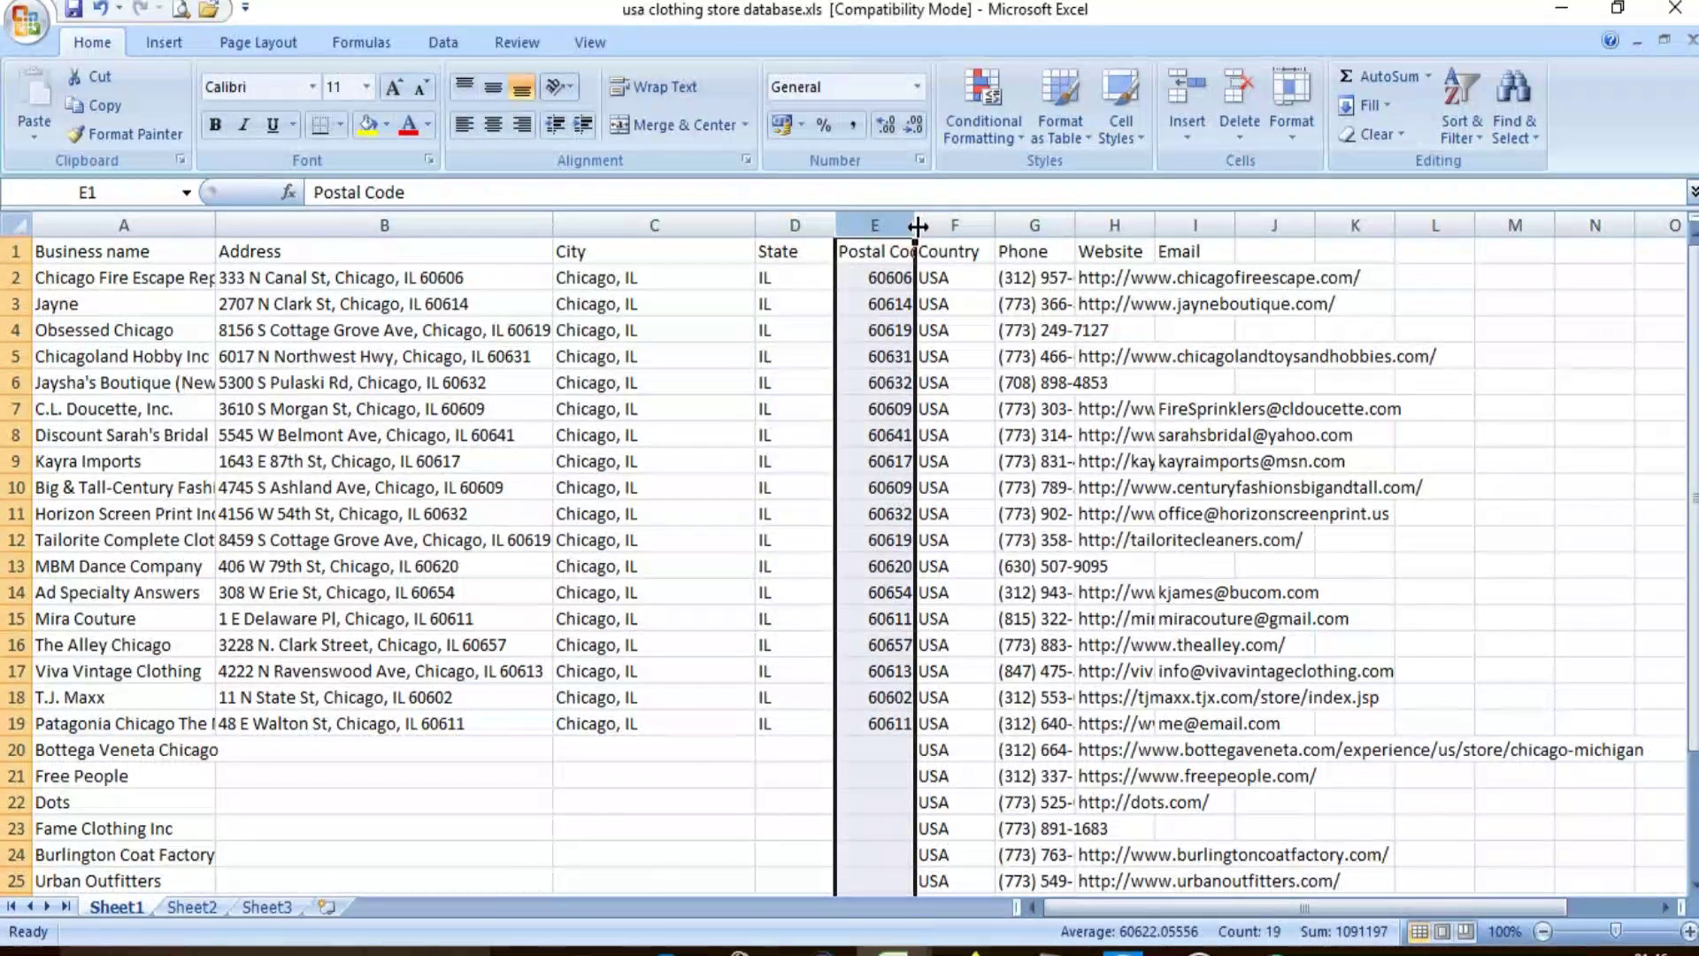
left_click_drag(915, 226, 974, 224)
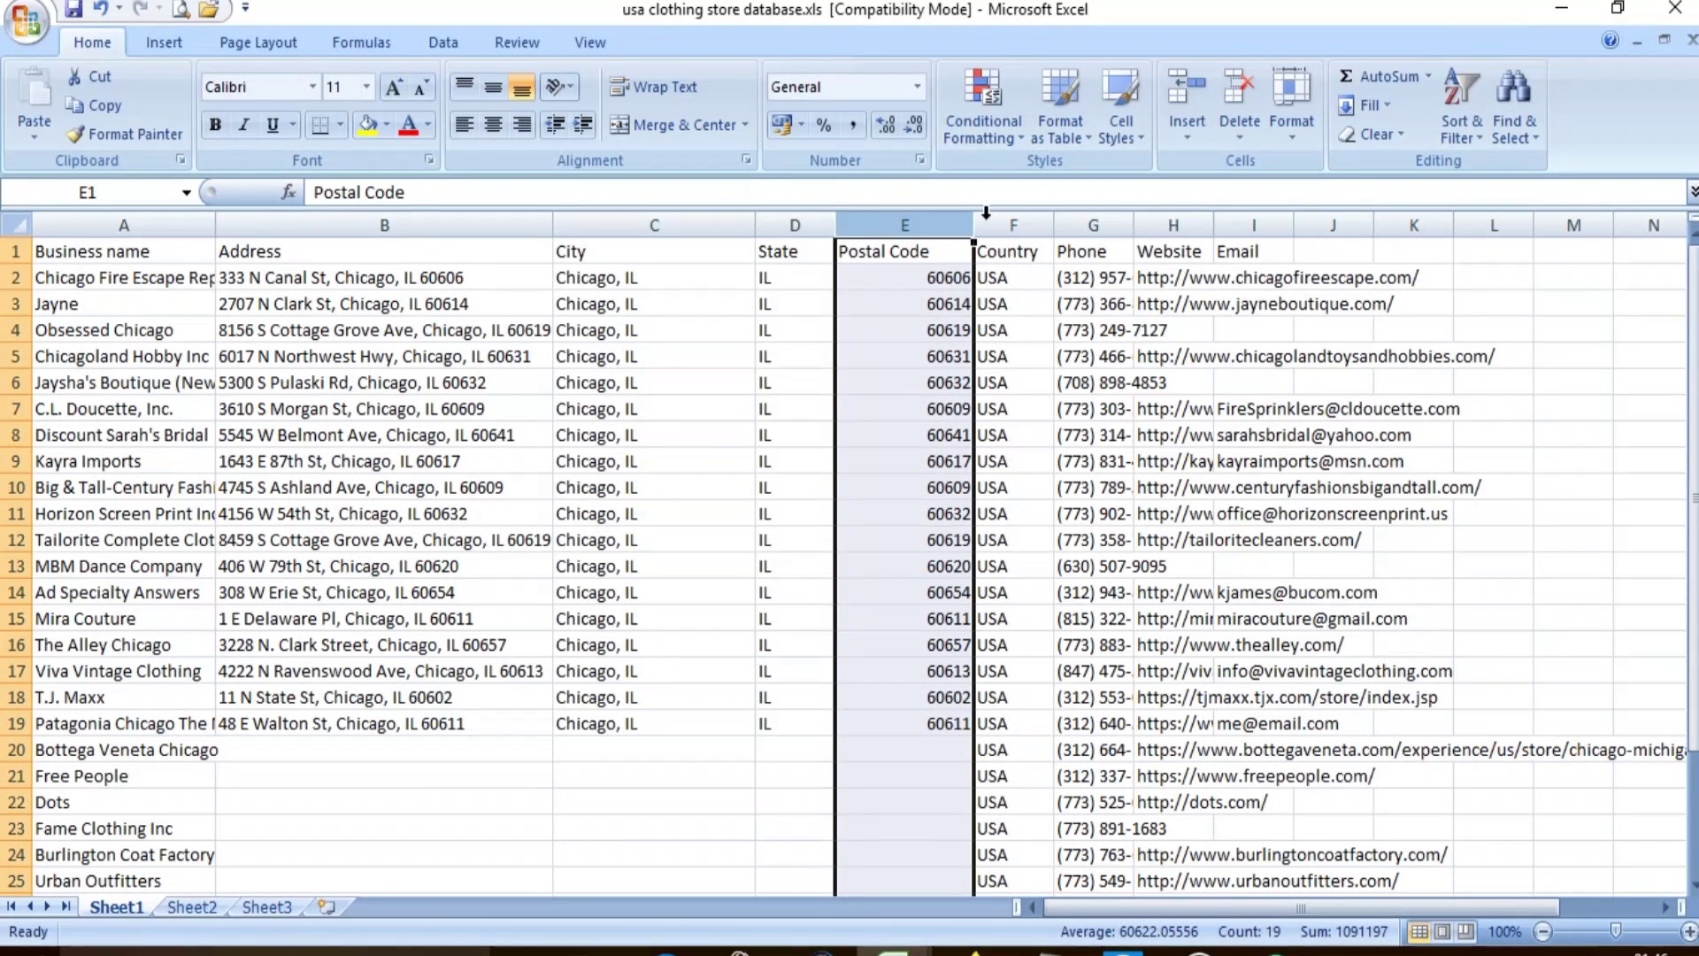
left_click(1096, 227)
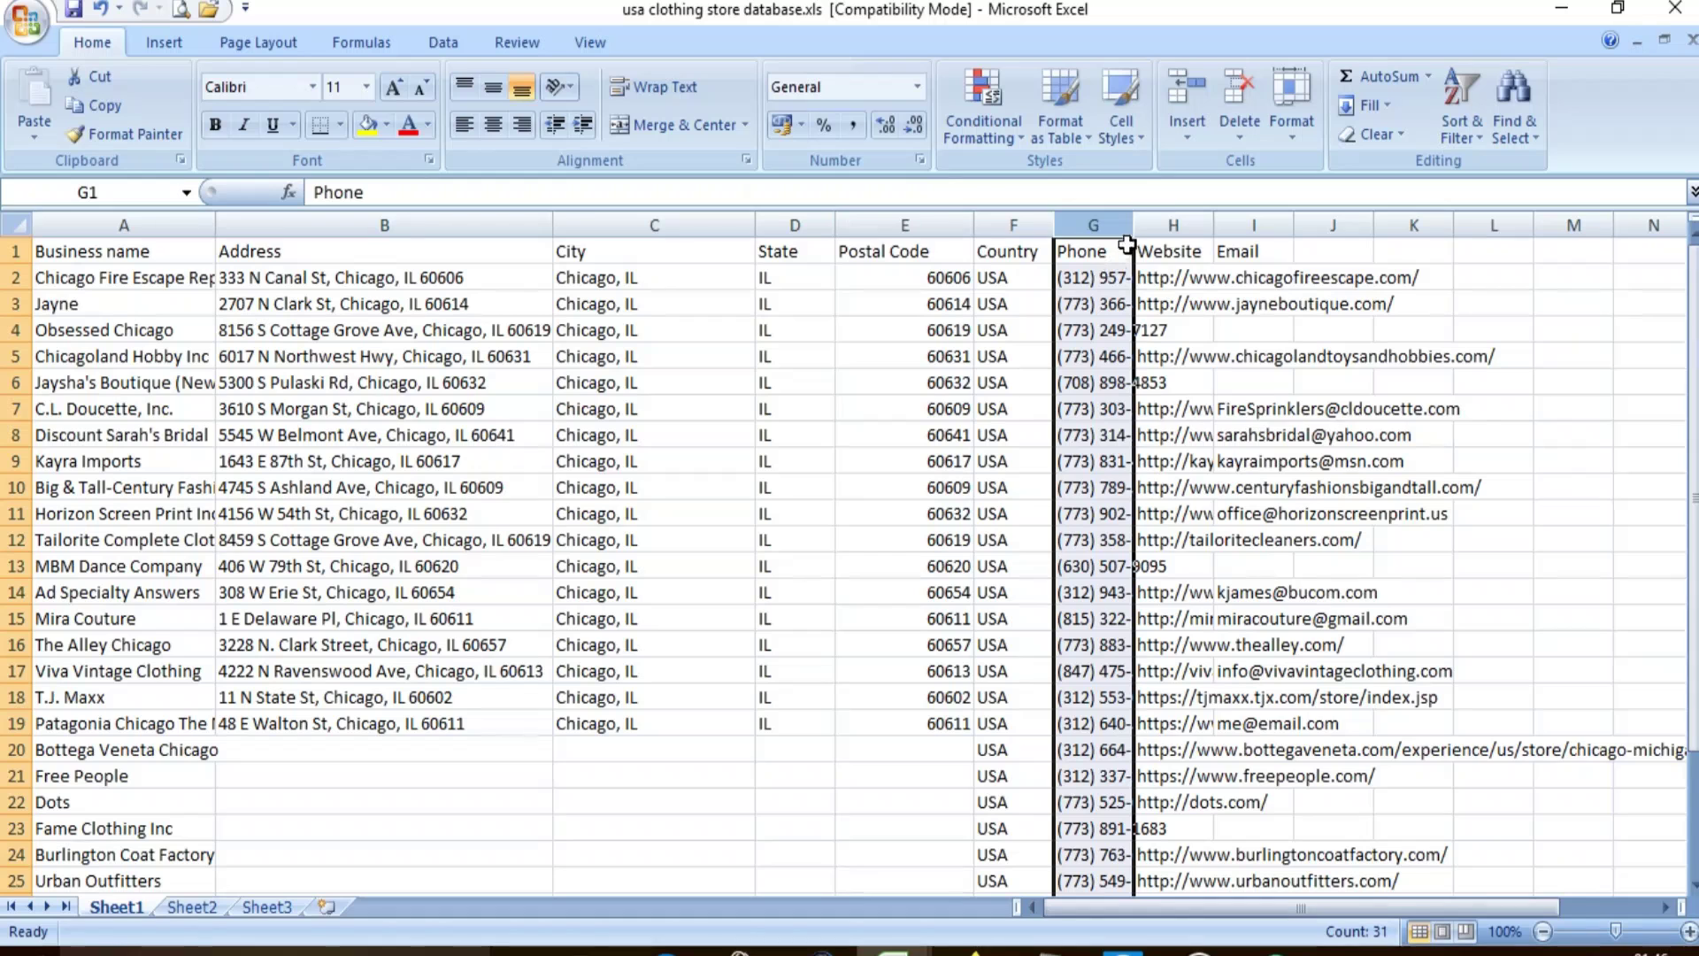
left_click_drag(1129, 221, 1399, 220)
left_click(1235, 224)
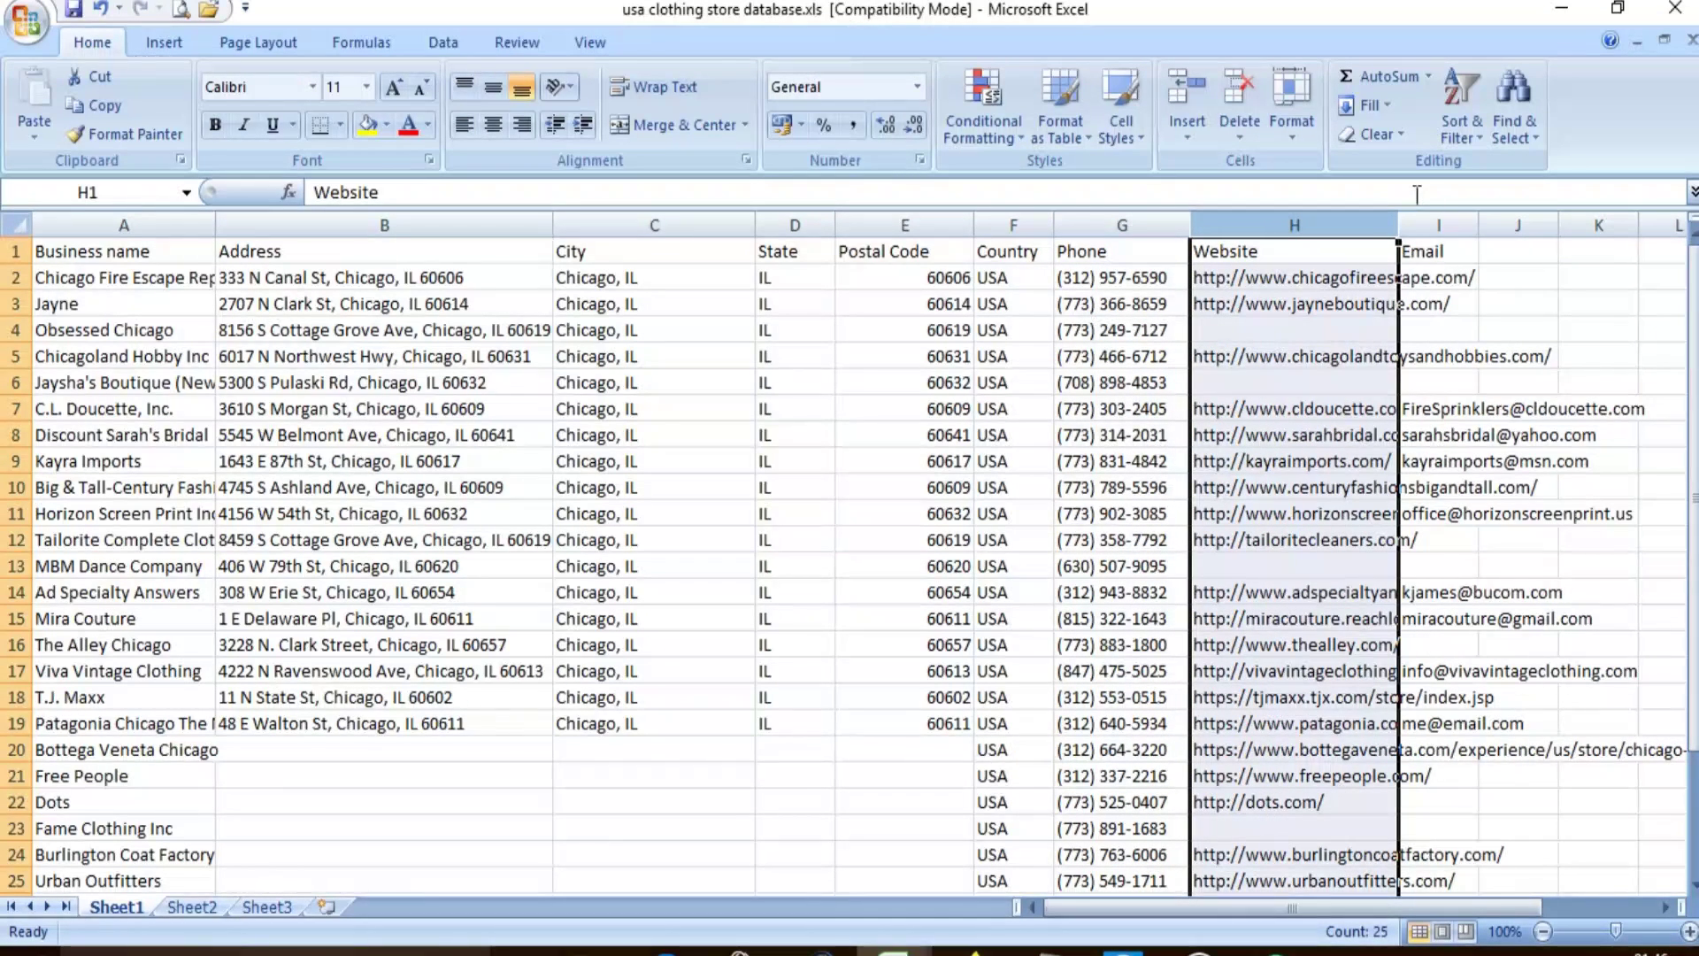
left_click(1436, 223)
left_click_drag(1478, 222, 1643, 236)
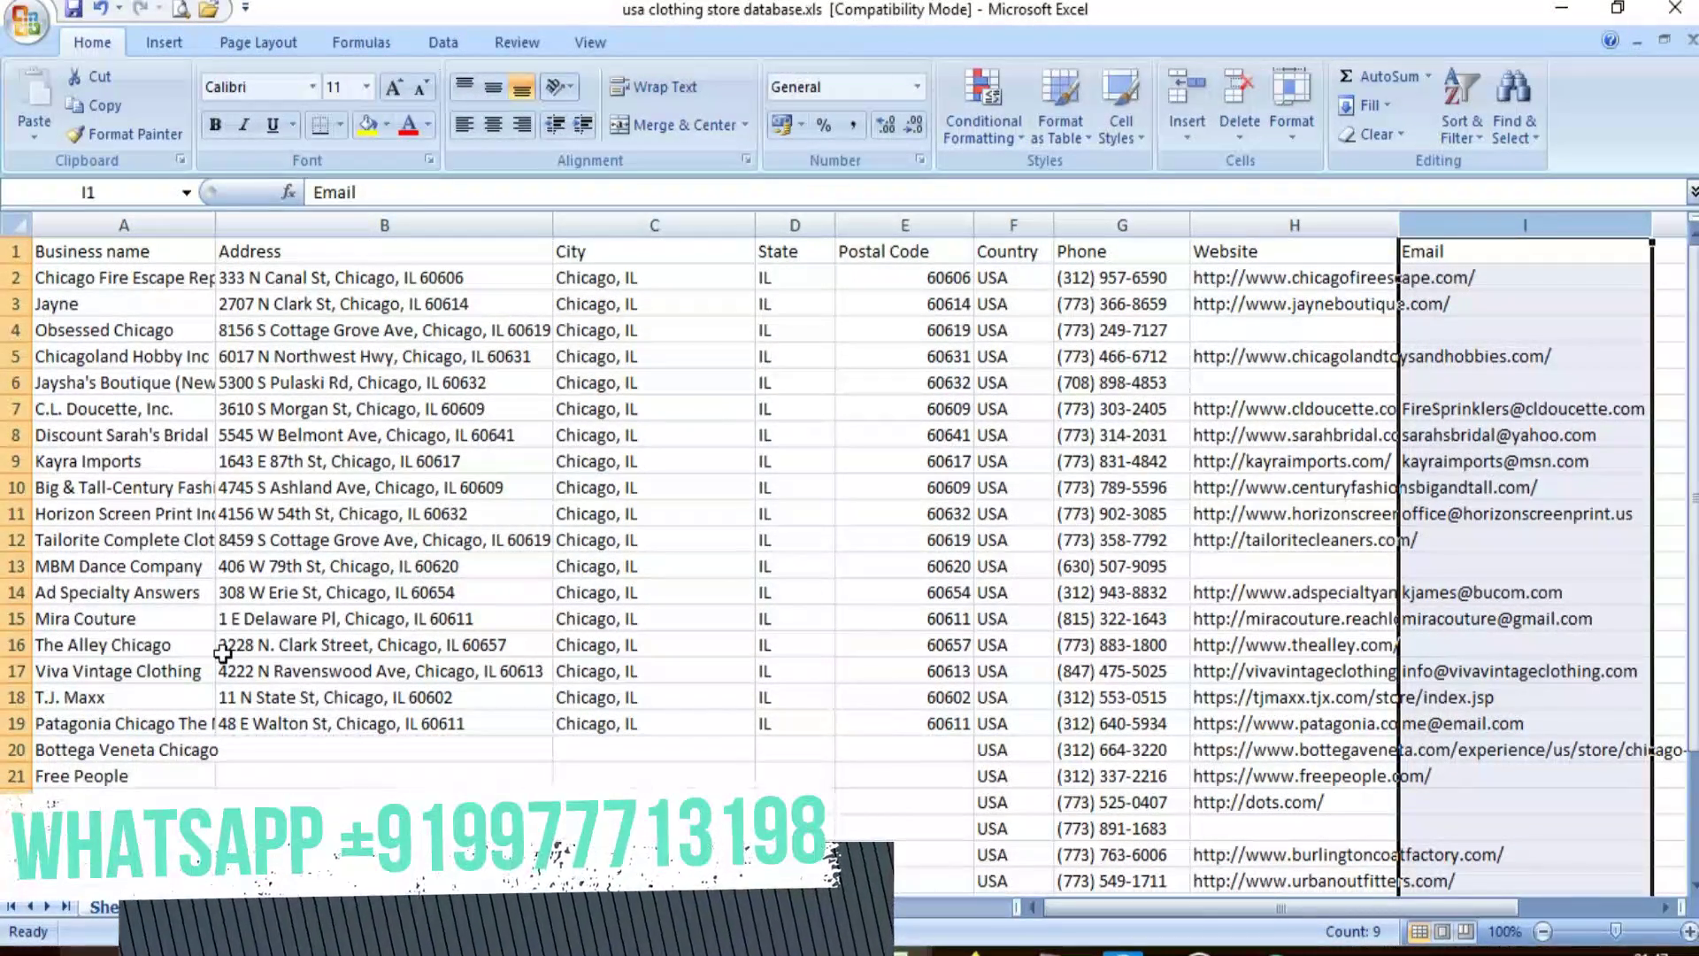
left_click(1282, 327)
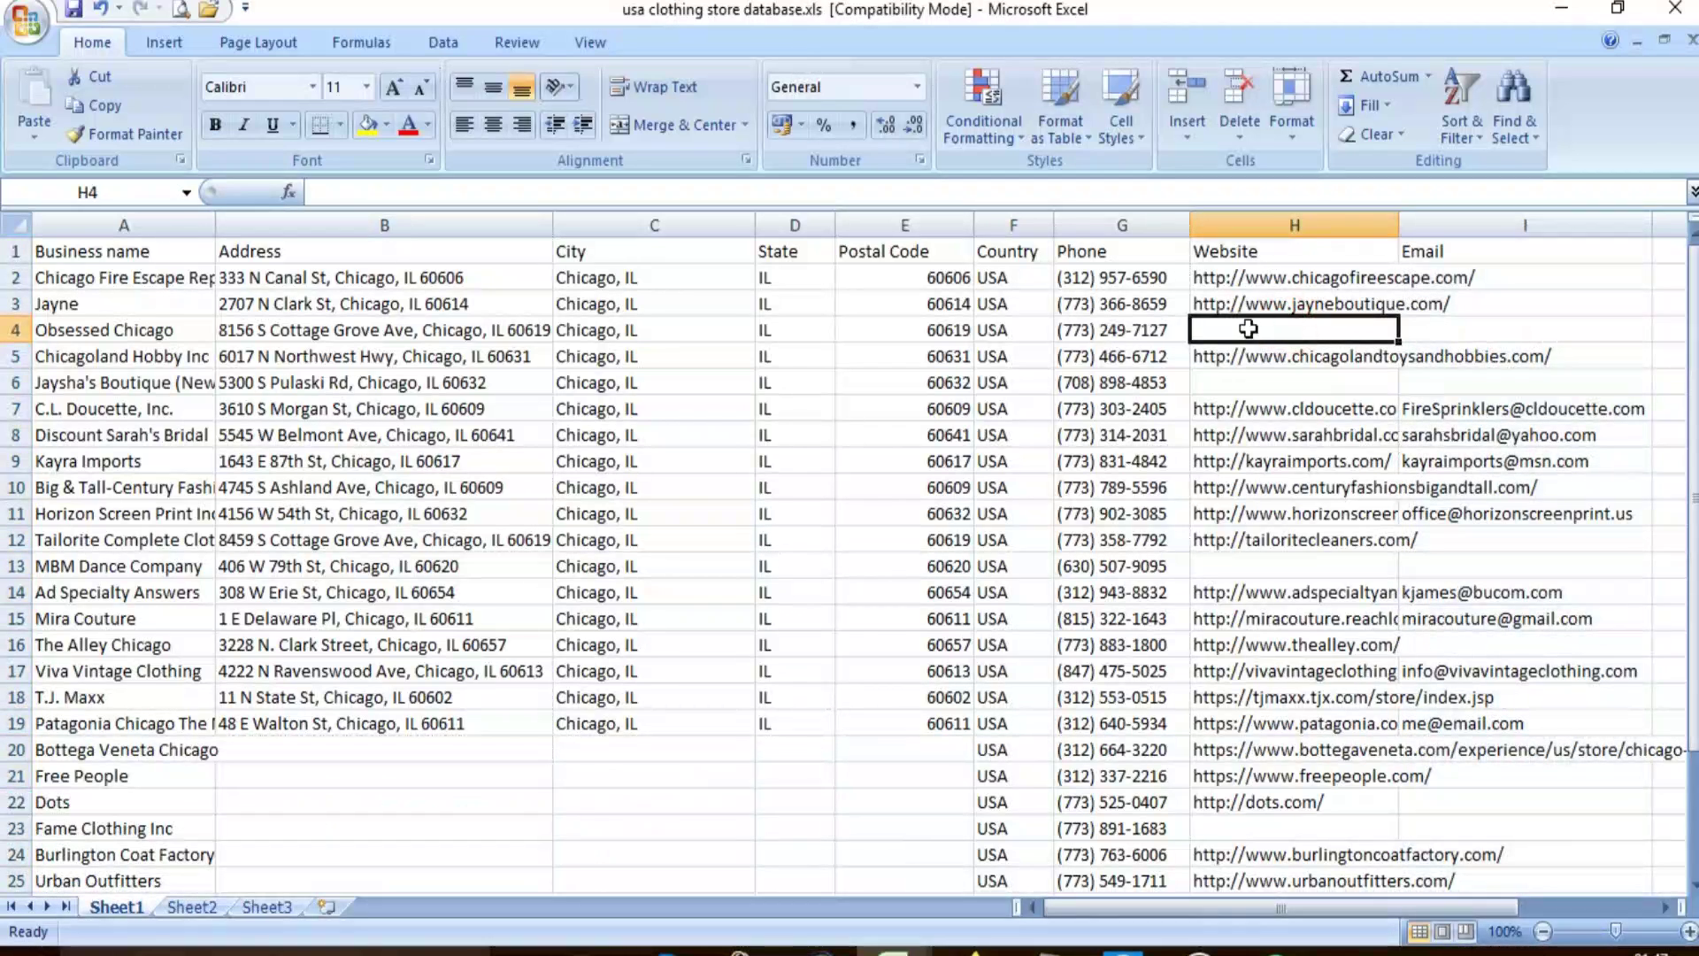
Step: Inspect empty Website cells in rows 6, 13 and 4, then return to the extractor's 'Stopped by user!' message
left_click(1295, 383)
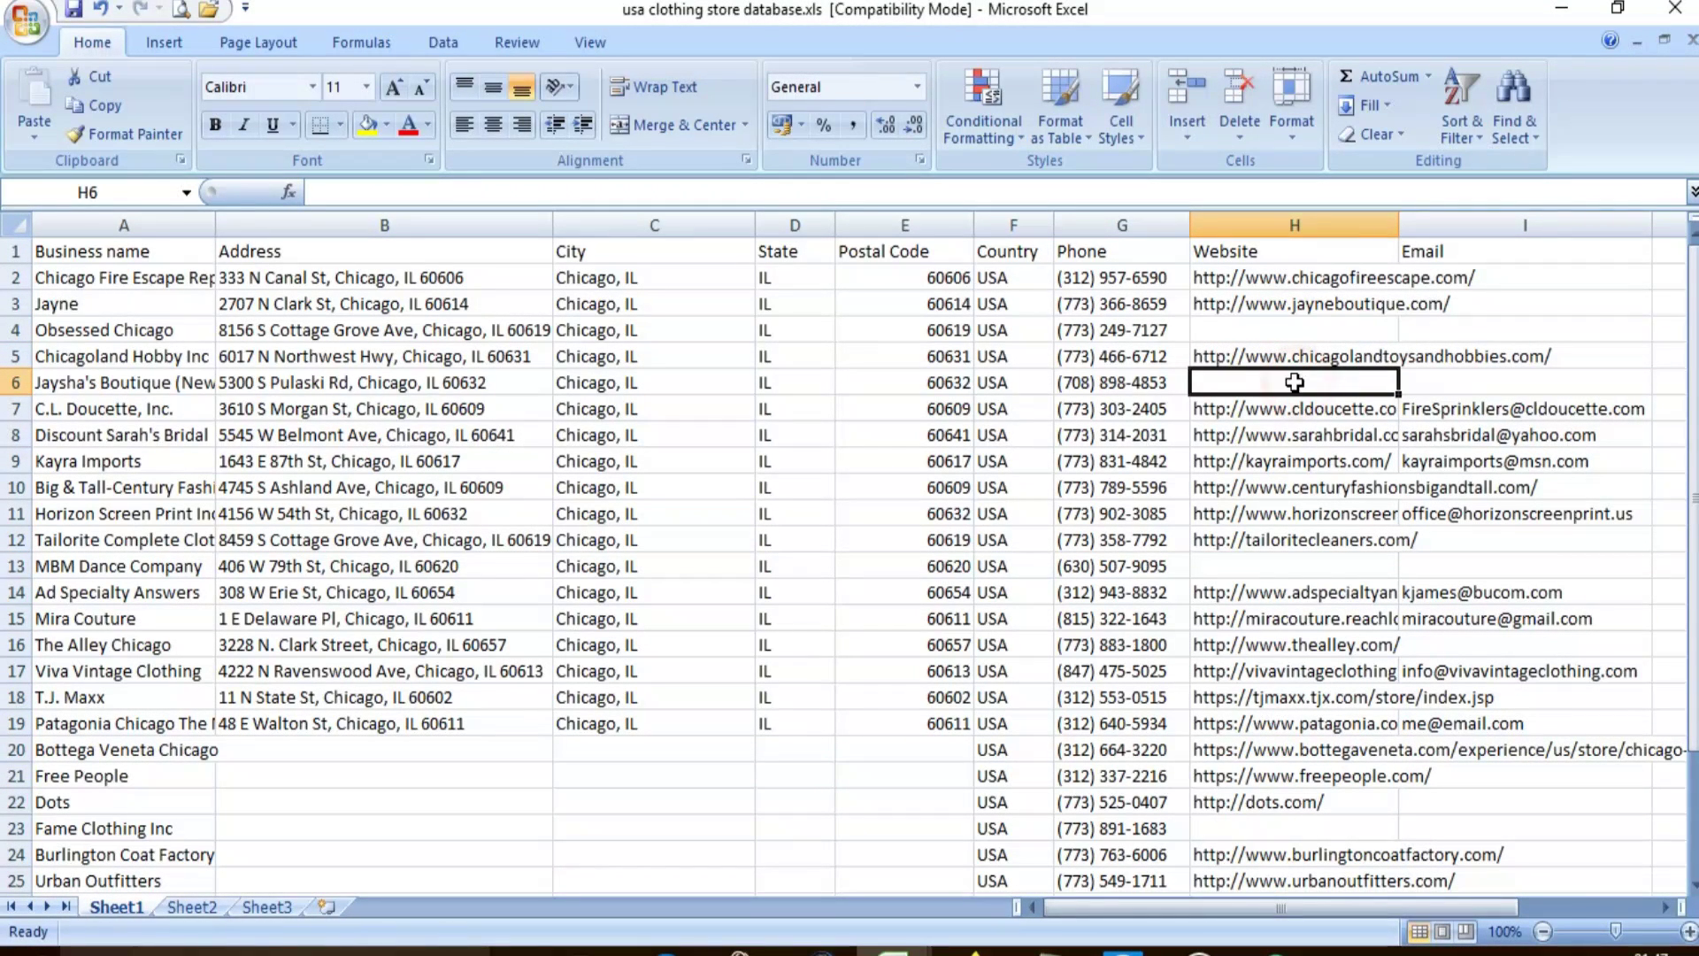
left_click(1269, 567)
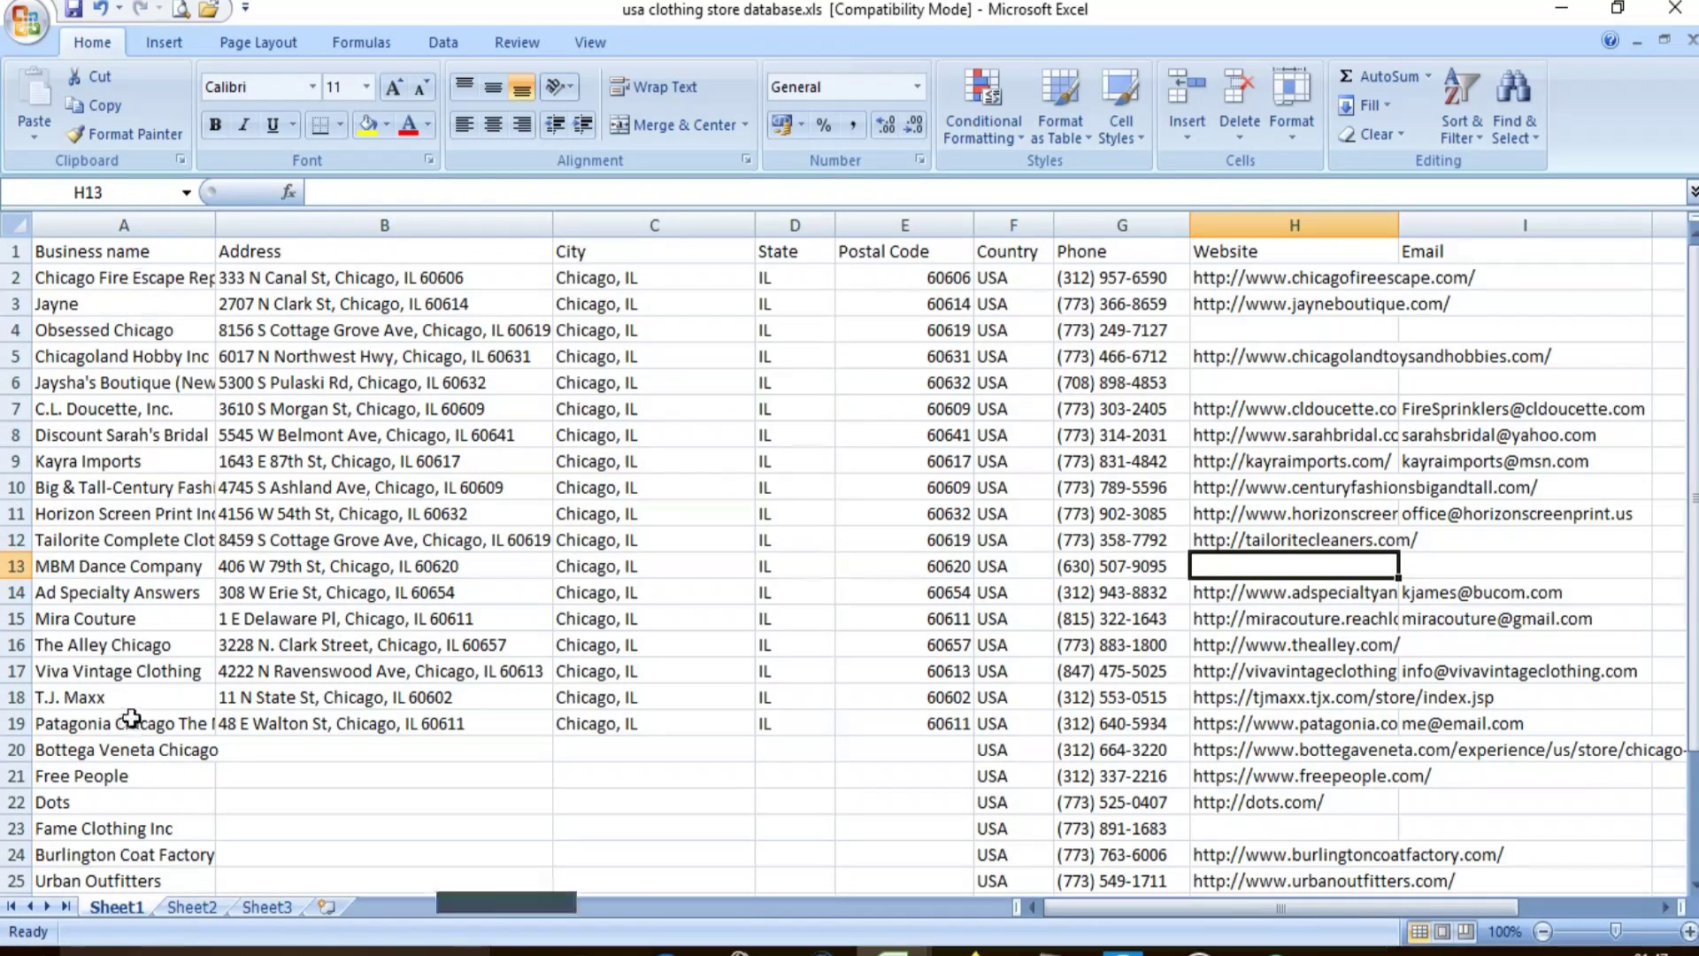
left_click(1345, 327)
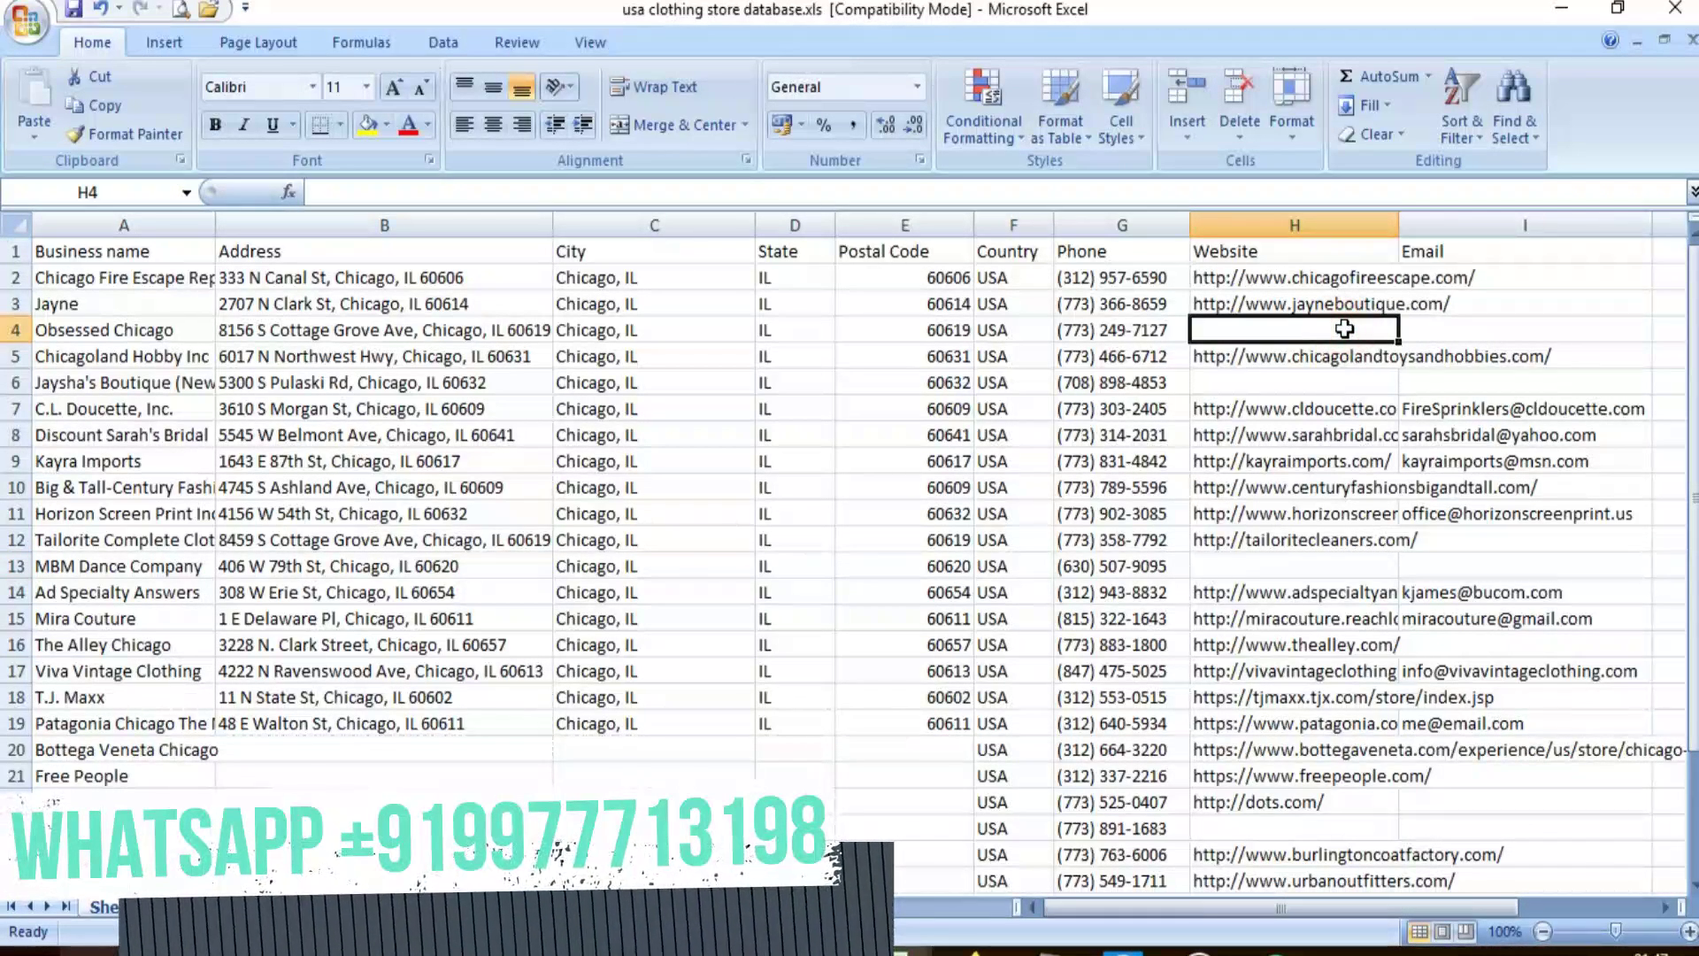
left_click(1274, 951)
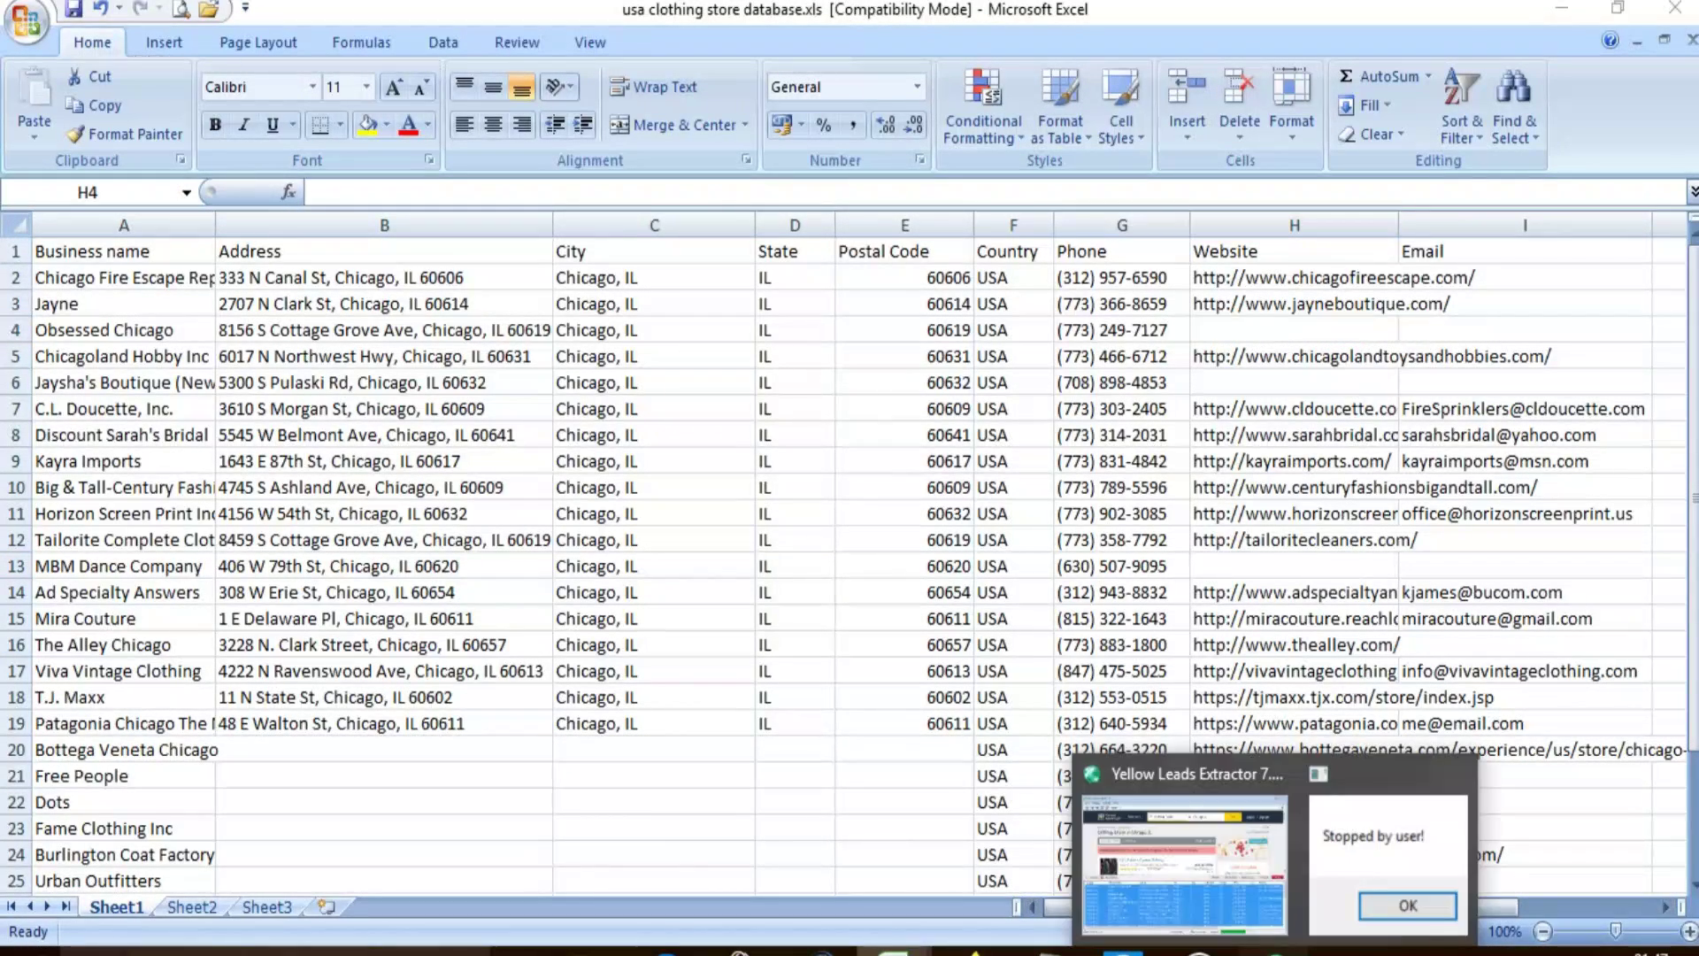